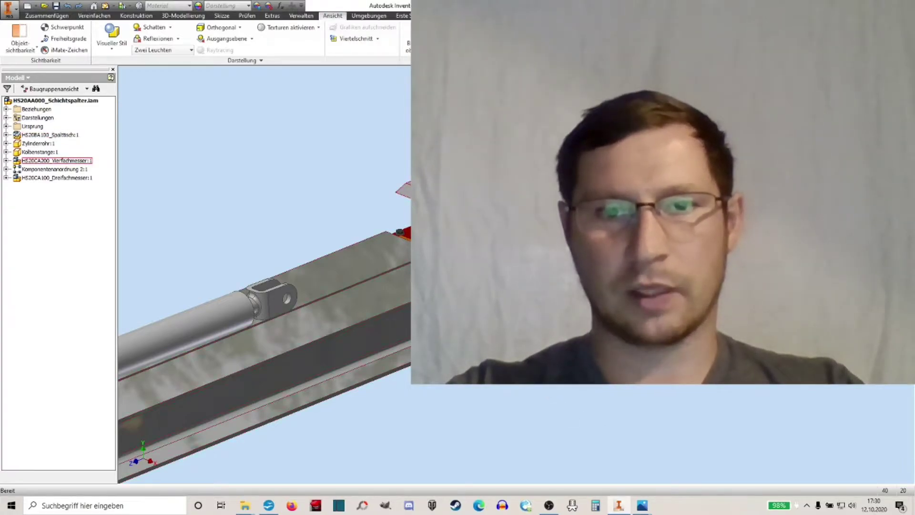
Bring the Berechnung.odt calculation document in OpenOffice Writer to the front
{"action": "left_click", "coordinate": [270, 505]}
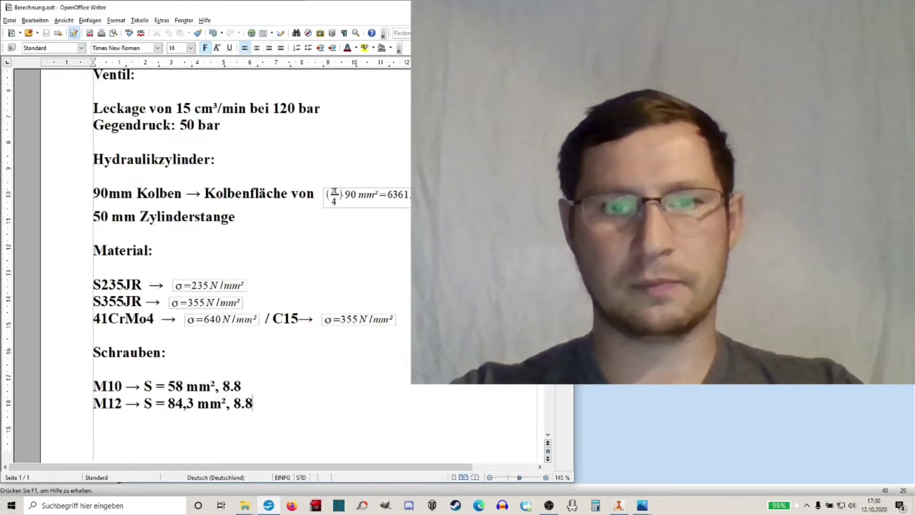
{"action": "scroll", "coordinate": [238, 262], "scroll_direction": "up", "scroll_amount": 1}
{"action": "scroll", "coordinate": [239, 262], "scroll_direction": "up", "scroll_amount": 2}
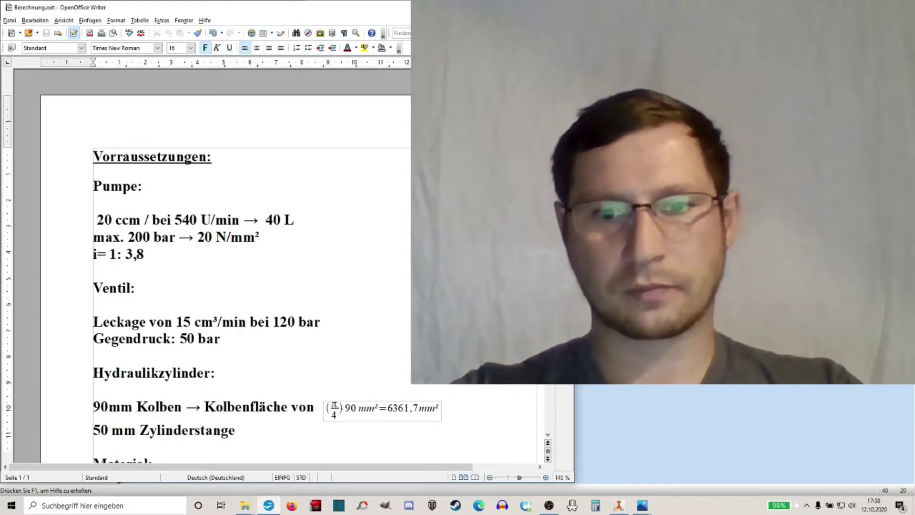
{"action": "left_click", "coordinate": [549, 505]}
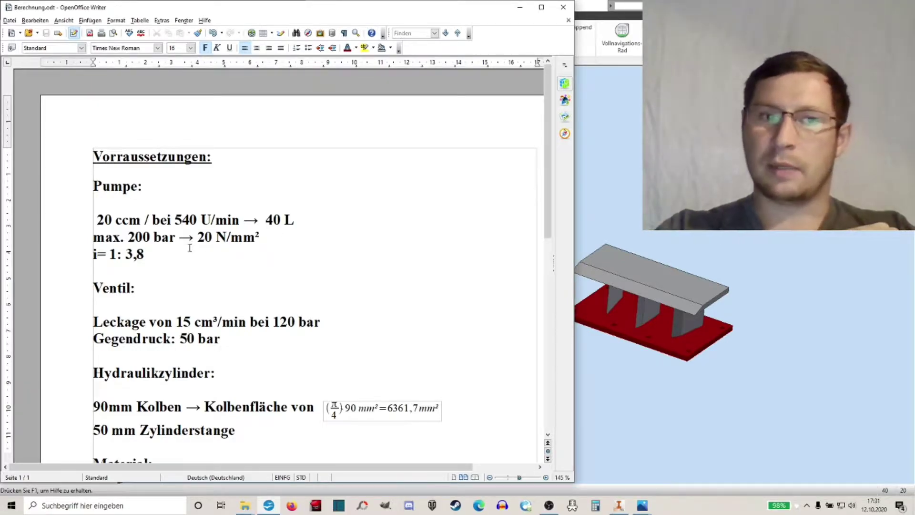
{"action": "left_click_drag", "start_coordinate": [177, 236], "coordinate": [80, 238]}
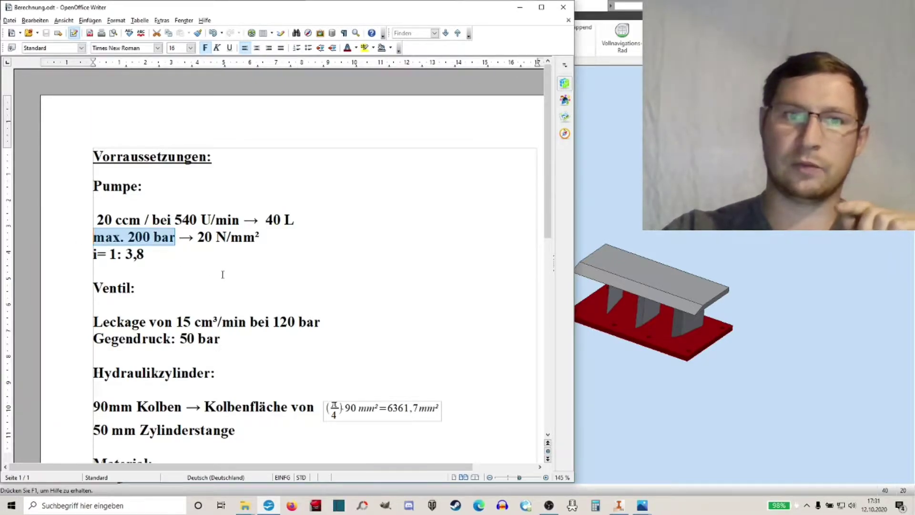
{"action": "left_click", "coordinate": [222, 275]}
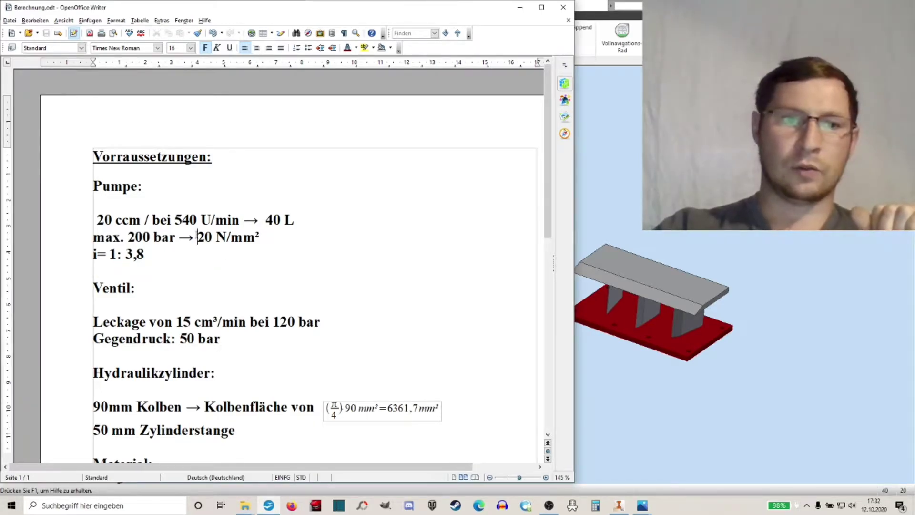
{"action": "left_click_drag", "start_coordinate": [197, 237], "coordinate": [288, 253]}
{"action": "left_click", "coordinate": [259, 272]}
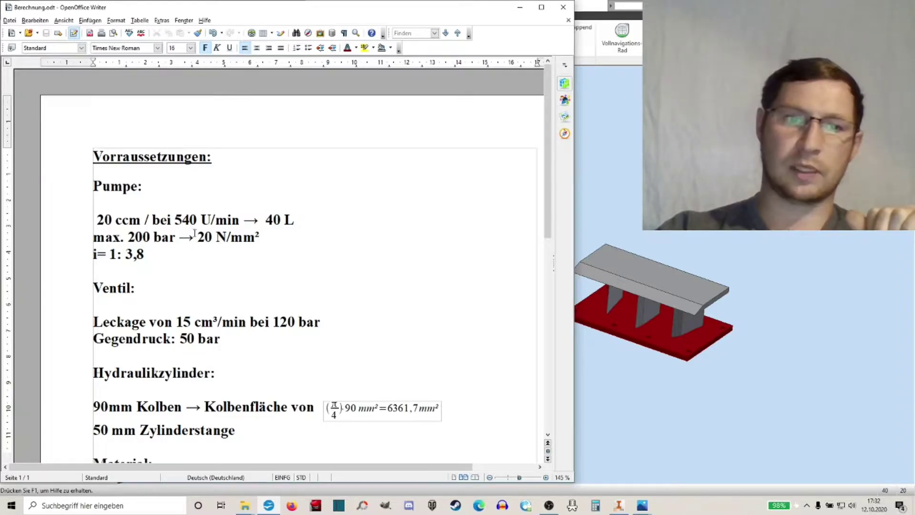
{"action": "left_click_drag", "start_coordinate": [194, 233], "coordinate": [248, 240]}
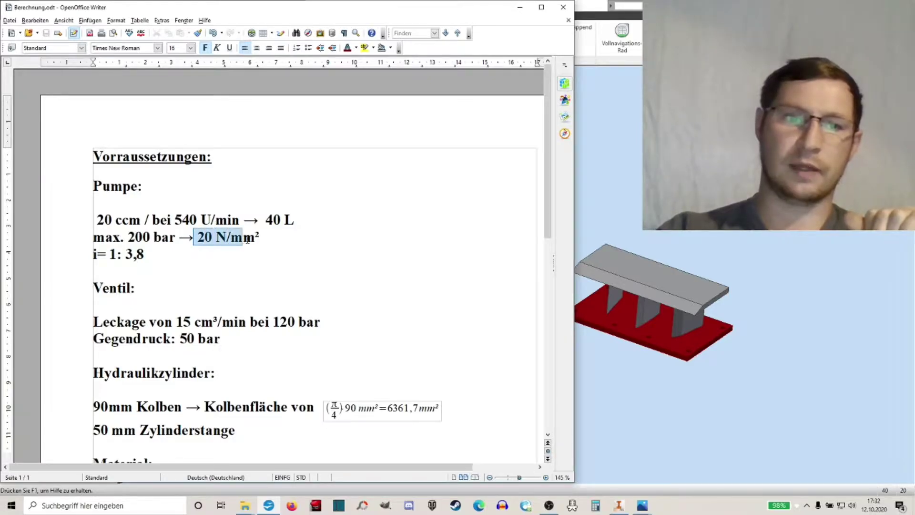
{"action": "left_click", "coordinate": [258, 265]}
{"action": "left_click_drag", "start_coordinate": [184, 257], "coordinate": [66, 258]}
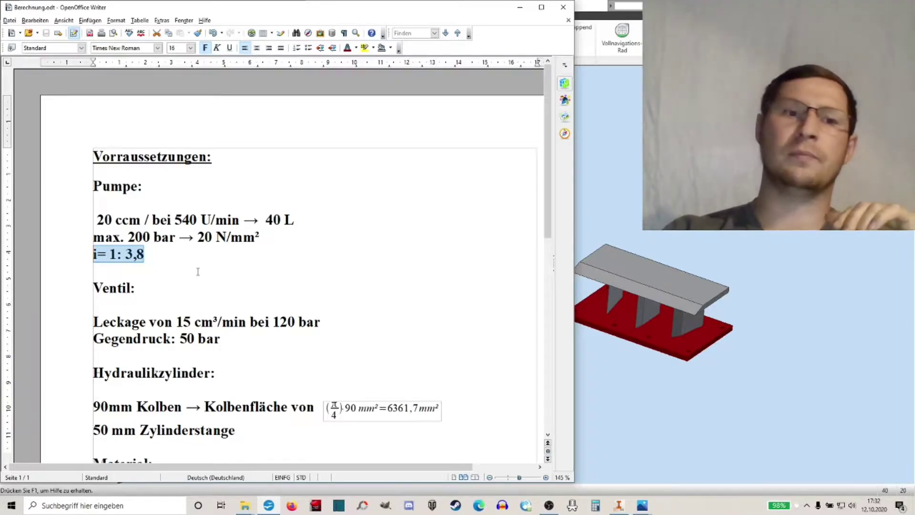
{"action": "left_click", "coordinate": [193, 270]}
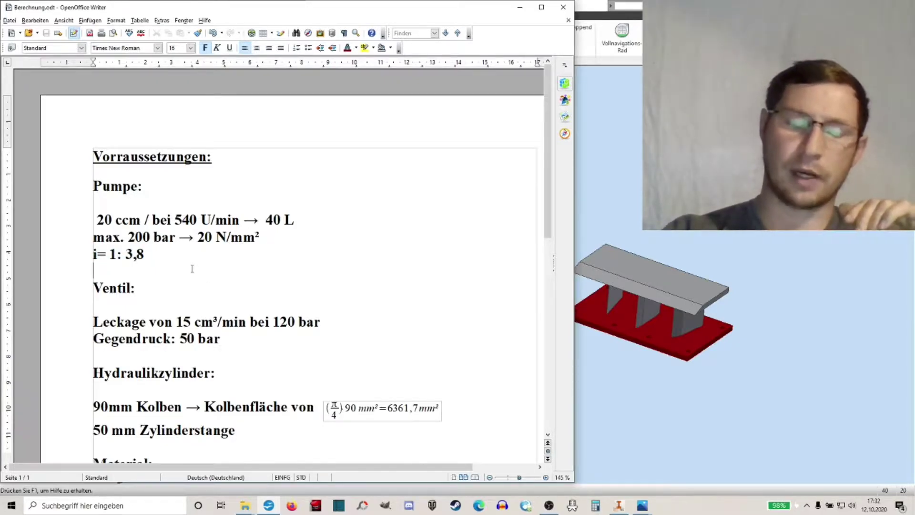
{"action": "scroll", "coordinate": [193, 265], "scroll_direction": "down", "scroll_amount": 3}
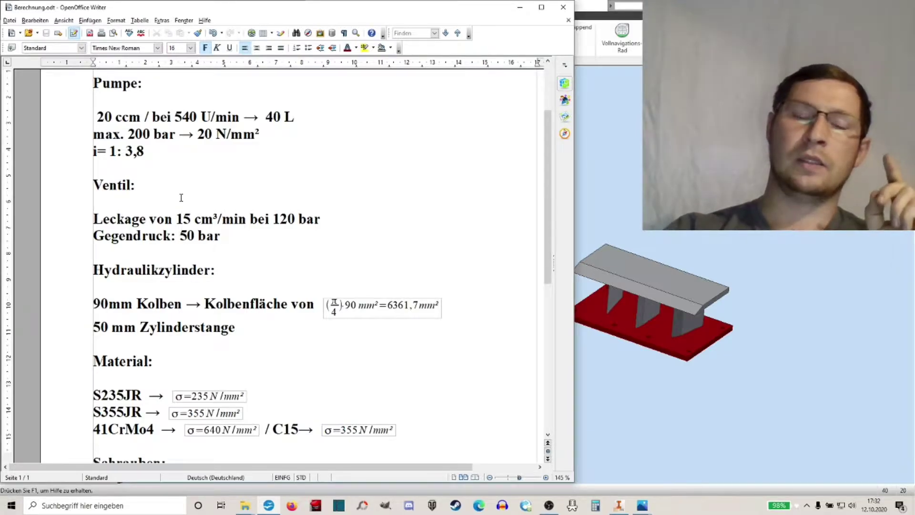
{"action": "left_click", "coordinate": [181, 197]}
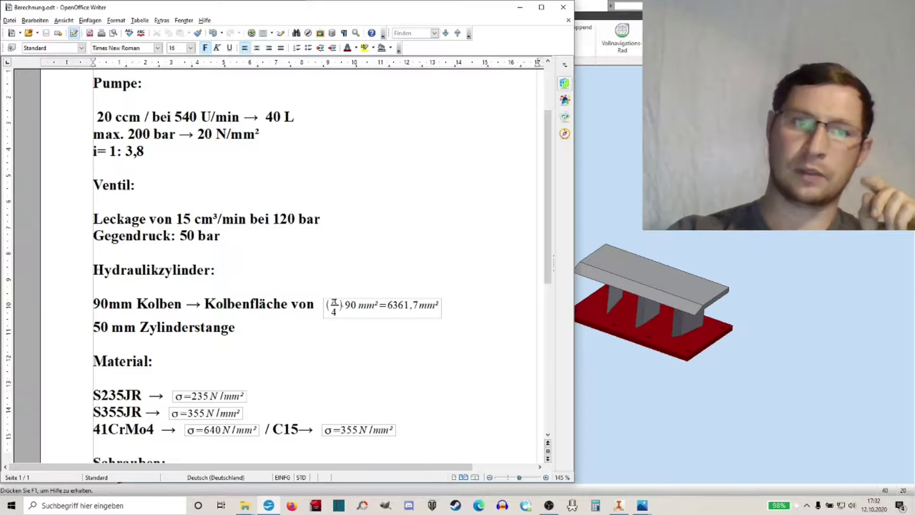
{"action": "left_click_drag", "start_coordinate": [176, 219], "coordinate": [203, 219]}
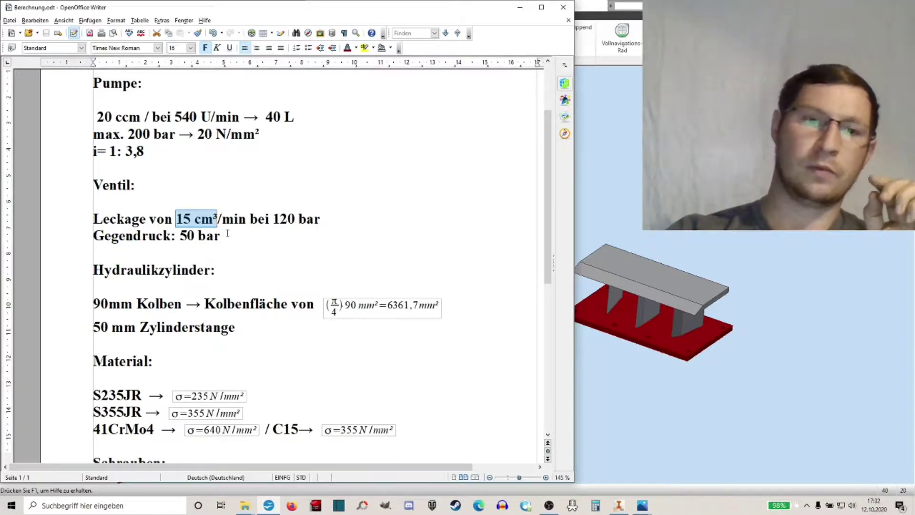
{"action": "left_click_drag", "start_coordinate": [220, 235], "coordinate": [119, 236]}
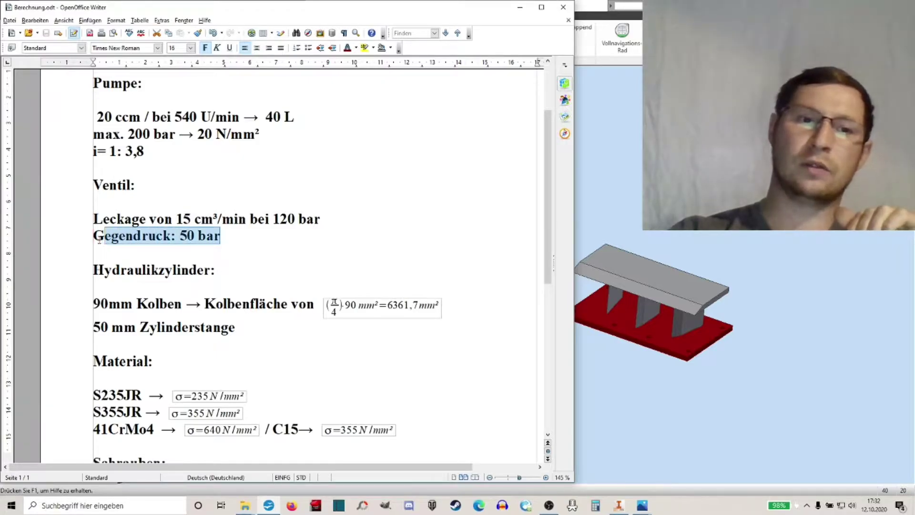
{"action": "left_click", "coordinate": [273, 232]}
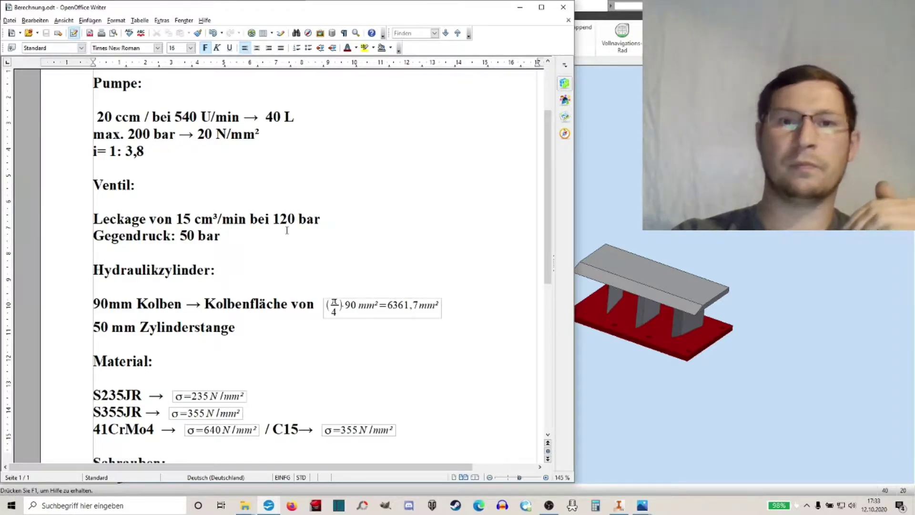
{"action": "left_click_drag", "start_coordinate": [287, 231], "coordinate": [93, 236]}
{"action": "left_click", "coordinate": [252, 233]}
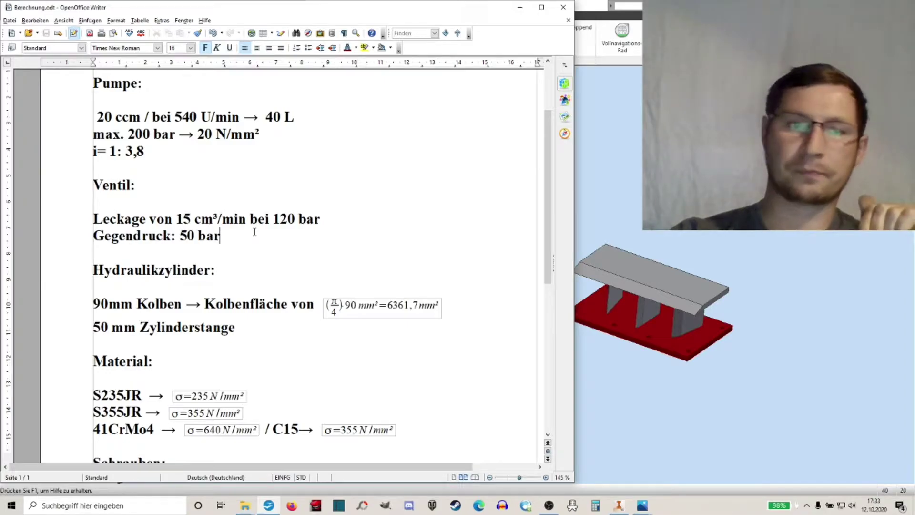
{"action": "scroll", "coordinate": [256, 230], "scroll_direction": "down", "scroll_amount": 2}
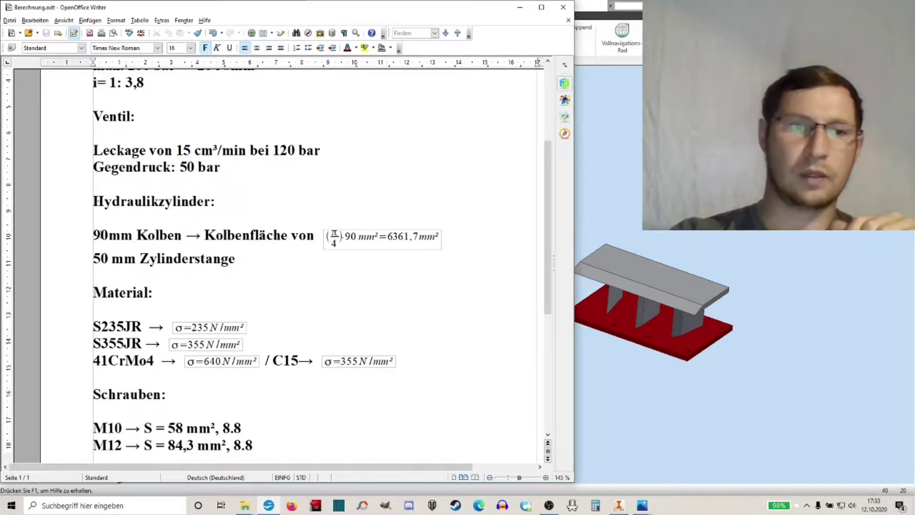
{"action": "left_click_drag", "start_coordinate": [94, 235], "coordinate": [201, 245]}
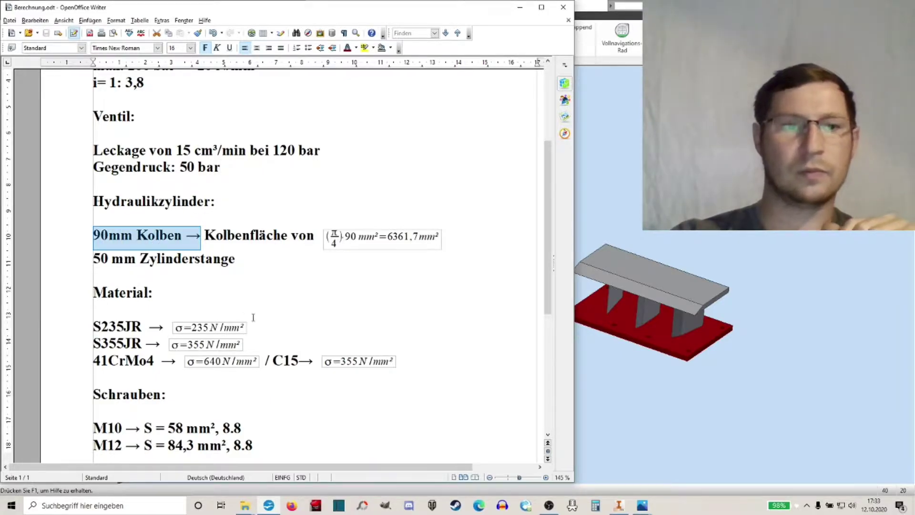
{"action": "left_click", "coordinate": [262, 288]}
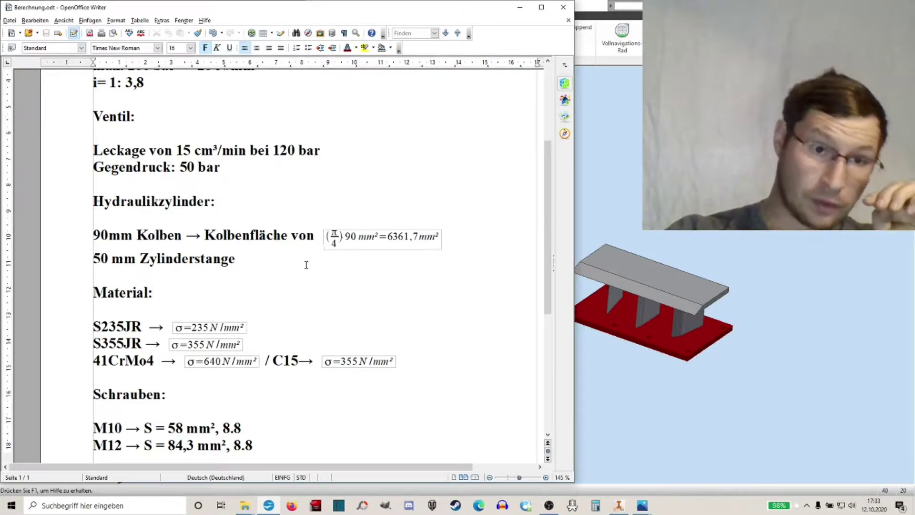
{"action": "left_click", "coordinate": [268, 255]}
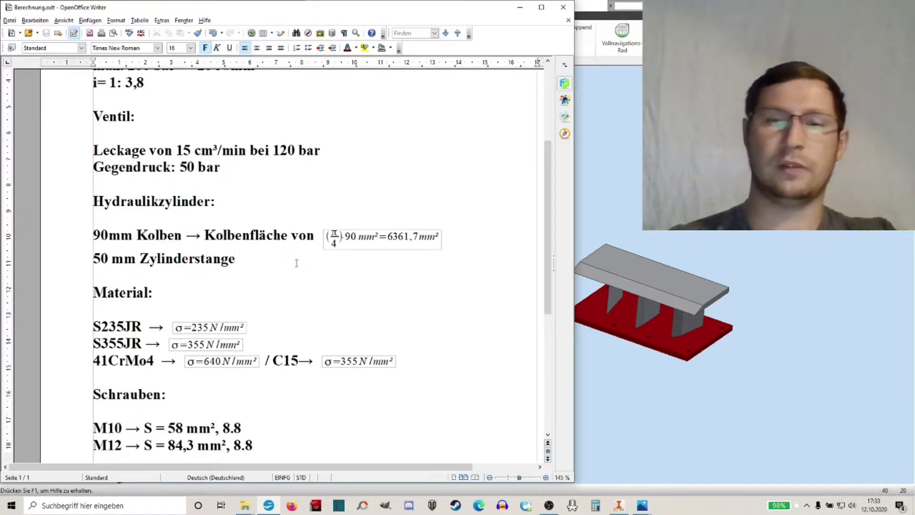
Move 'C15 355 N/mm²' onto its own line below 41CrMo4, with no leading space
{"action": "scroll", "coordinate": [322, 282], "scroll_direction": "down", "scroll_amount": 2}
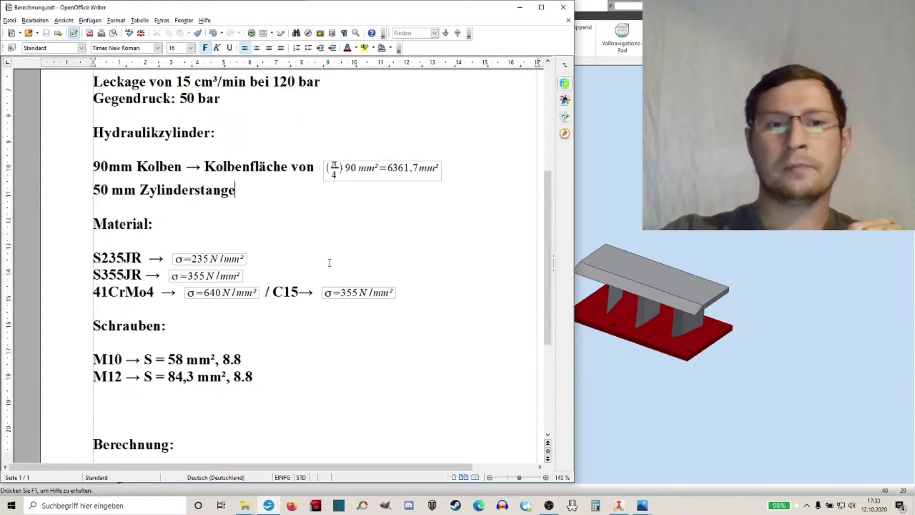
{"action": "scroll", "coordinate": [329, 262], "scroll_direction": "down", "scroll_amount": 2}
{"action": "scroll", "coordinate": [339, 235], "scroll_direction": "up", "scroll_amount": 1}
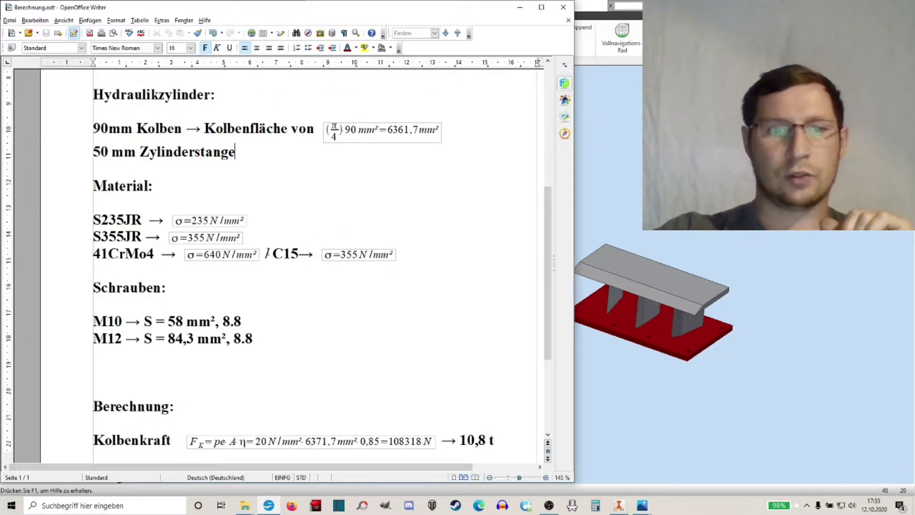
{"action": "key", "text": "Return"}
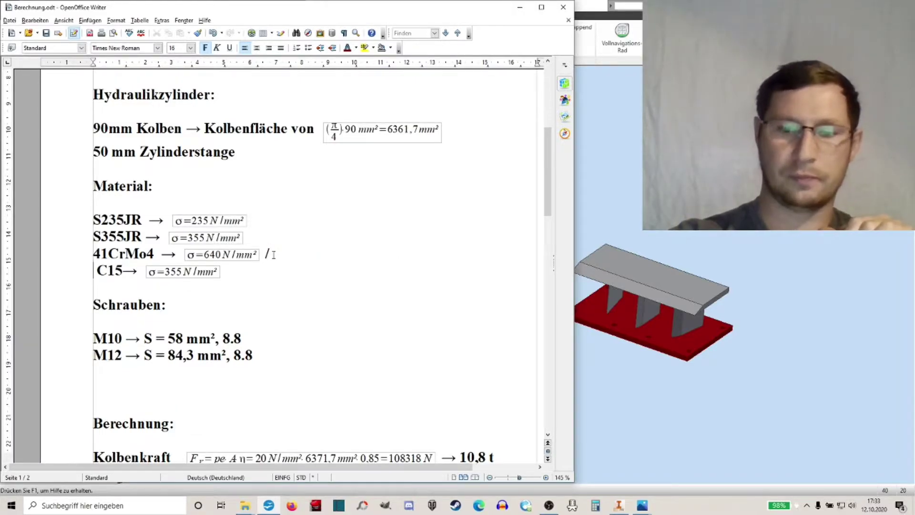
{"action": "key", "text": "Delete"}
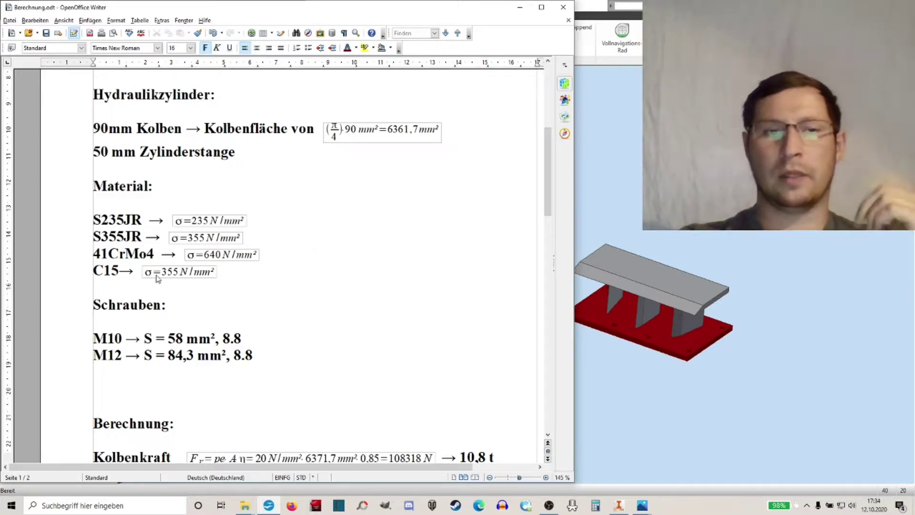
{"action": "left_click", "coordinate": [223, 274]}
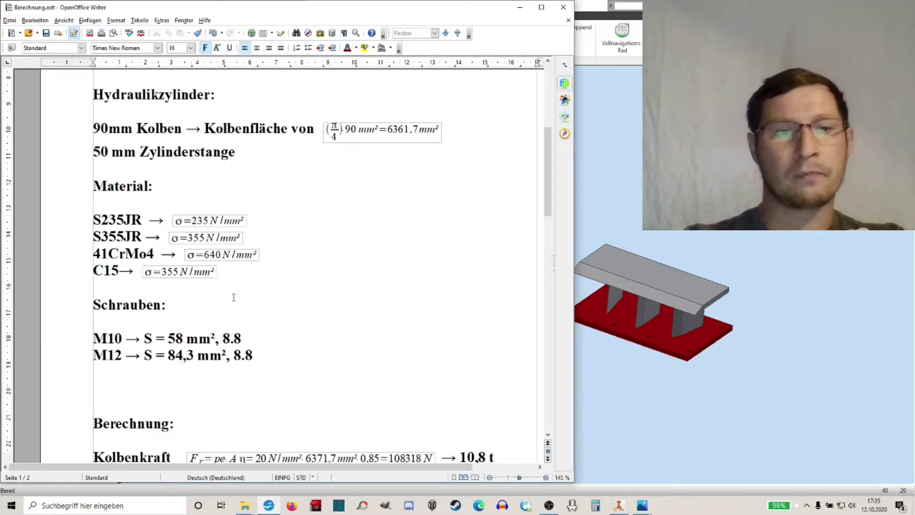
{"action": "scroll", "coordinate": [296, 300], "scroll_direction": "down", "scroll_amount": 3}
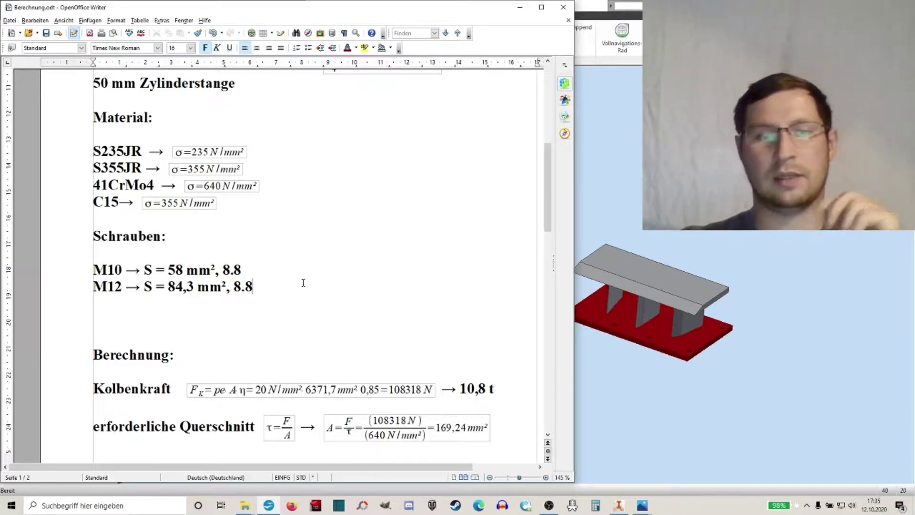
Review the Kolbenkraft (108318 N) and Anzahl Schrauben (2) results in the Berechnung section
{"action": "scroll", "coordinate": [304, 267], "scroll_direction": "down", "scroll_amount": 2}
{"action": "scroll", "coordinate": [373, 250], "scroll_direction": "down", "scroll_amount": 3}
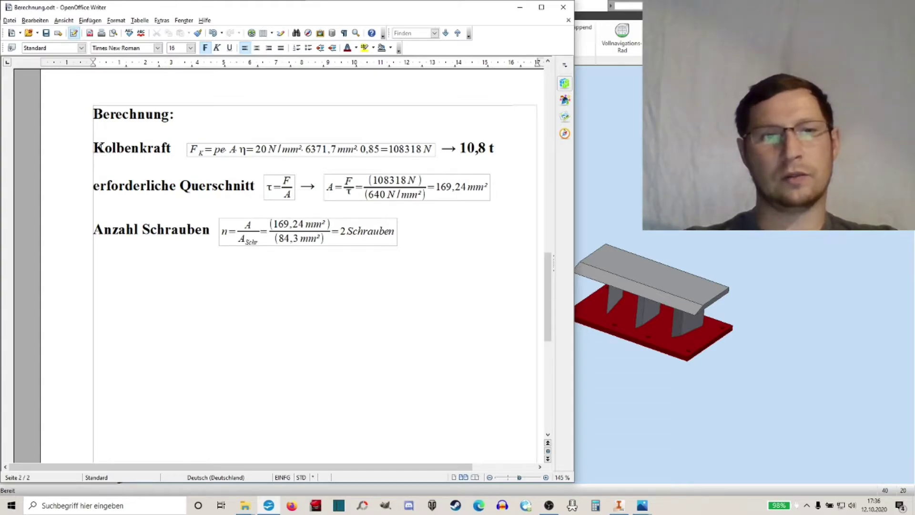
{"action": "left_click_drag", "start_coordinate": [105, 148], "coordinate": [180, 153]}
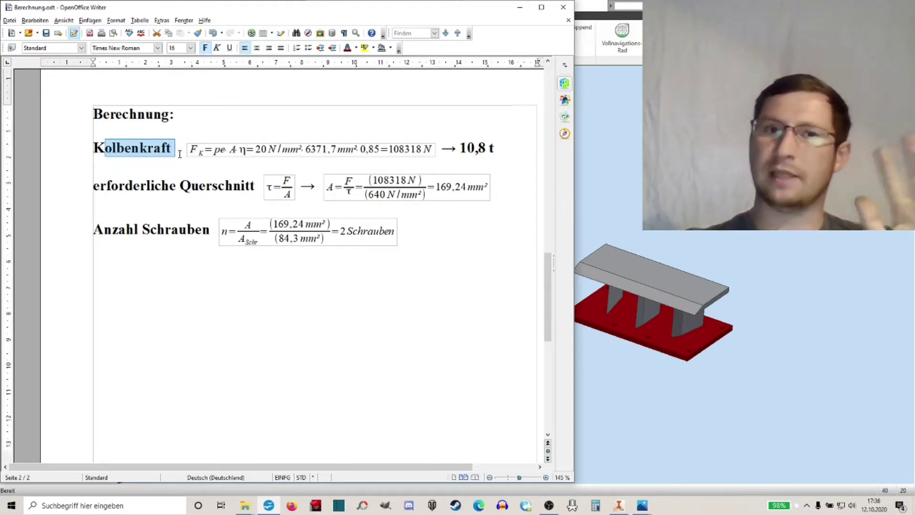
{"action": "left_click", "coordinate": [184, 147]}
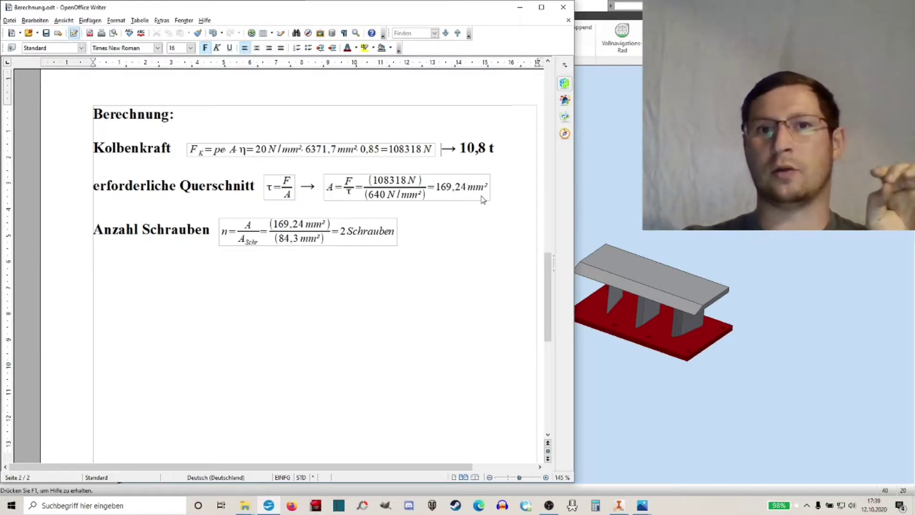
{"action": "left_click", "coordinate": [269, 262]}
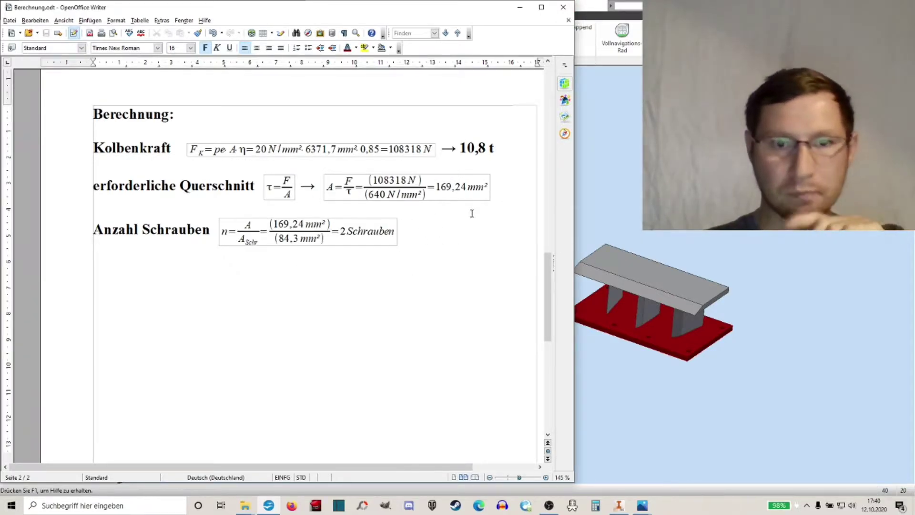
Return to the assembly and delete the loose HS20CA100_Dreifachmesser blade assembly
{"action": "left_click", "coordinate": [562, 9]}
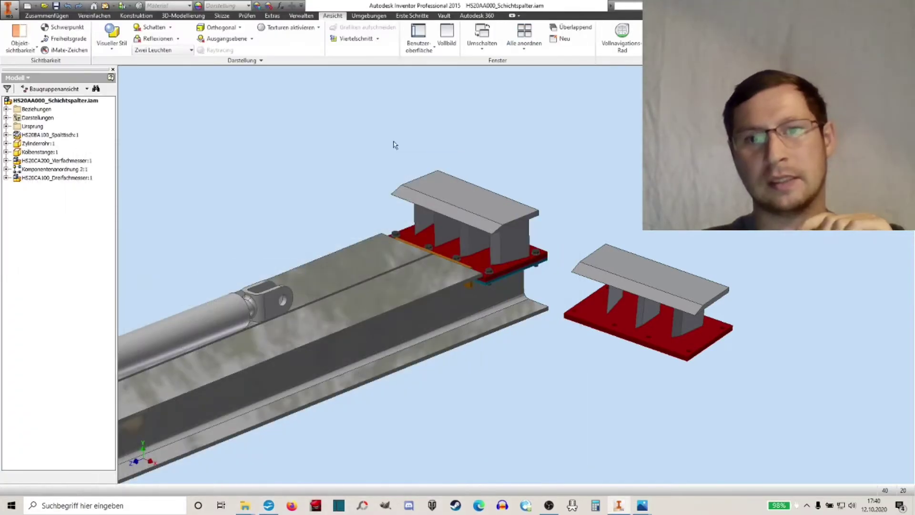
{"action": "middle_click", "coordinate": [543, 208]}
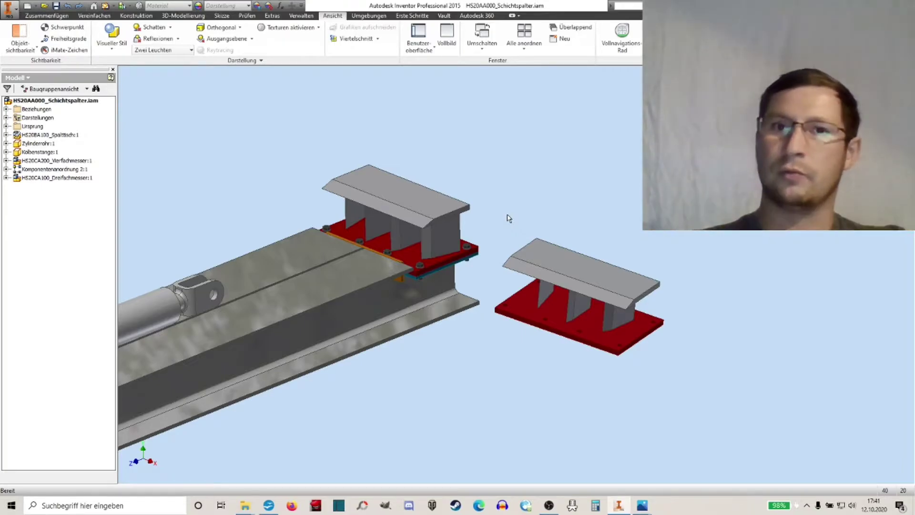
{"action": "left_click_drag", "start_coordinate": [604, 256], "coordinate": [588, 213]}
{"action": "key", "text": "Delete"}
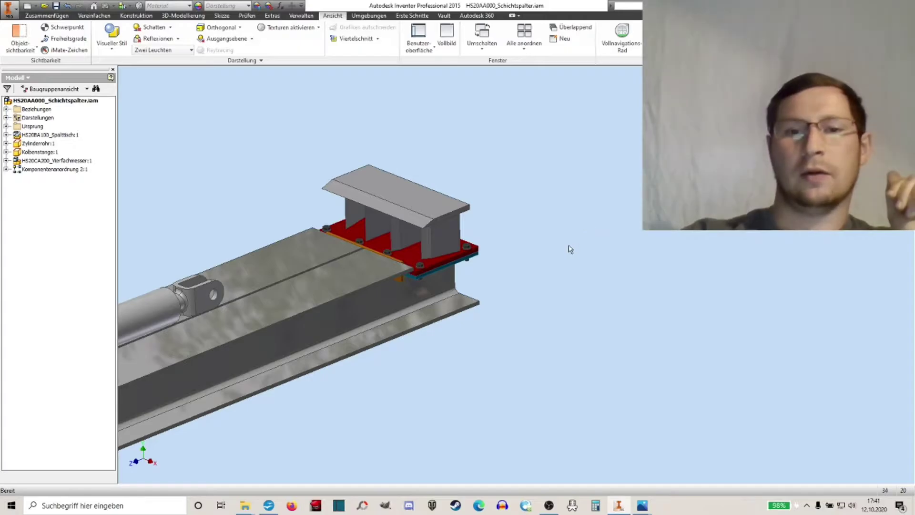
{"action": "scroll", "coordinate": [370, 265], "scroll_direction": "up", "scroll_amount": 5}
{"action": "scroll", "coordinate": [493, 305], "scroll_direction": "up", "scroll_amount": 1}
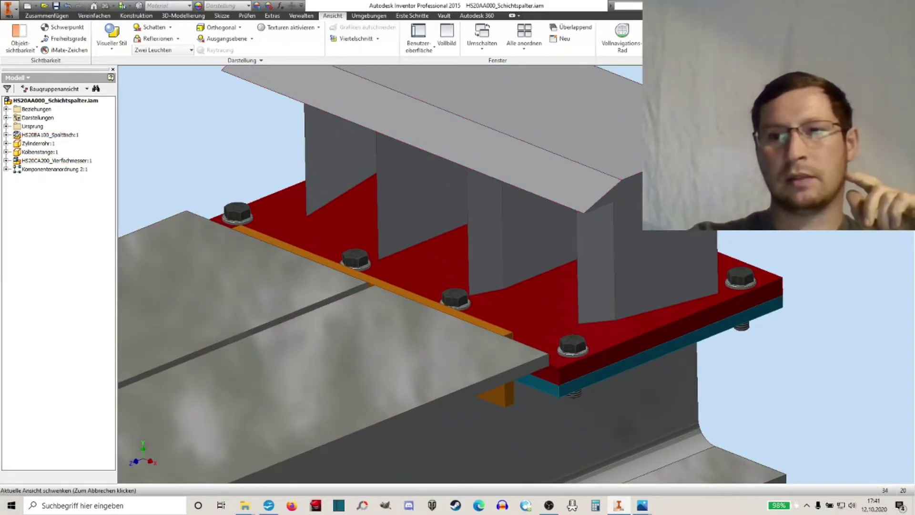
{"action": "mouse_move", "coordinate": [493, 305]}
{"action": "middle_mouse_down", "text": "shift"}
{"action": "mouse_move", "coordinate": [502, 235]}
{"action": "mouse_move", "coordinate": [556, 268]}
{"action": "mouse_move", "coordinate": [511, 285]}
{"action": "mouse_move", "coordinate": [437, 249]}
{"action": "mouse_move", "coordinate": [447, 316]}
{"action": "mouse_move", "coordinate": [437, 352]}
{"action": "mouse_move", "coordinate": [711, 313]}
{"action": "mouse_move", "coordinate": [633, 321]}
{"action": "middle_mouse_up", "text": "shift"}
{"action": "scroll", "coordinate": [508, 323], "scroll_direction": "up", "scroll_amount": 4}
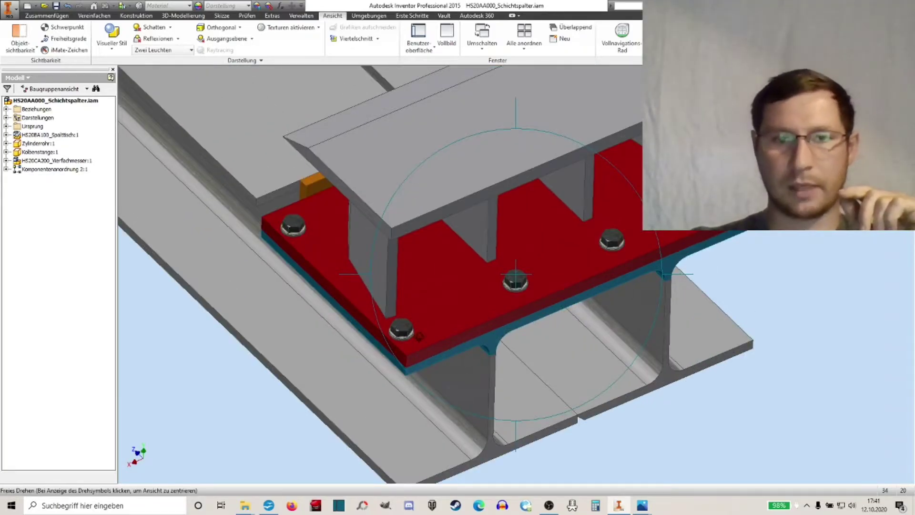
{"action": "middle_click_drag", "start_coordinate": [689, 246], "coordinate": [439, 336], "text": "shift"}
{"action": "mouse_move", "coordinate": [500, 343]}
{"action": "left_mouse_down"}
{"action": "mouse_move", "coordinate": [532, 284]}
{"action": "mouse_move", "coordinate": [592, 299]}
{"action": "mouse_move", "coordinate": [599, 333]}
{"action": "left_mouse_up"}
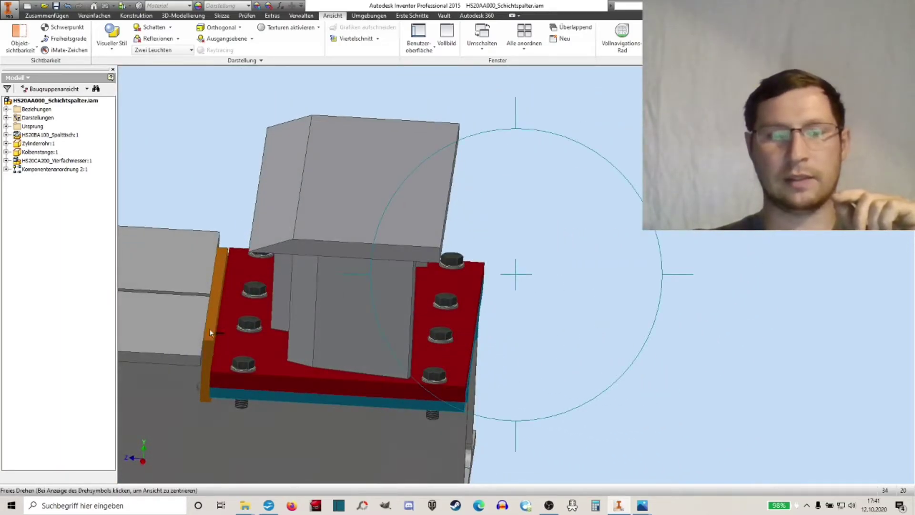
{"action": "left_click_drag", "start_coordinate": [620, 305], "coordinate": [636, 367]}
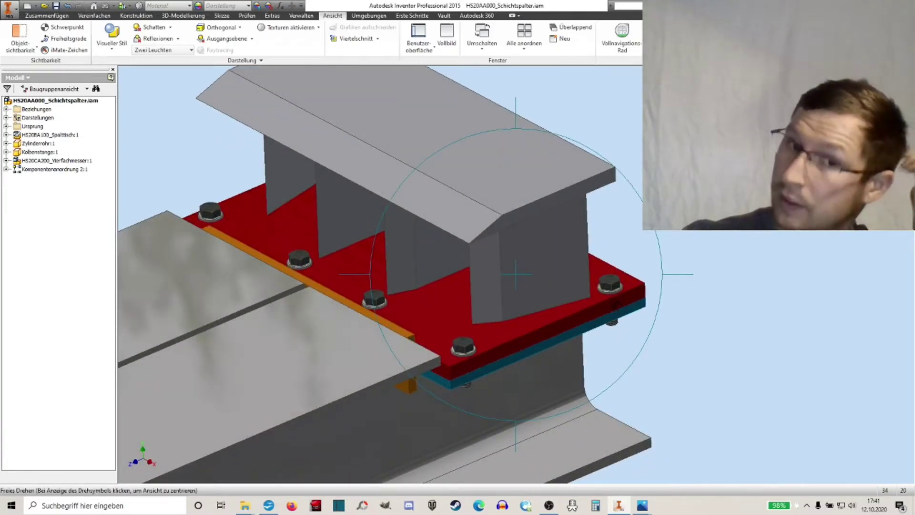
{"action": "left_click_drag", "start_coordinate": [414, 281], "coordinate": [373, 263]}
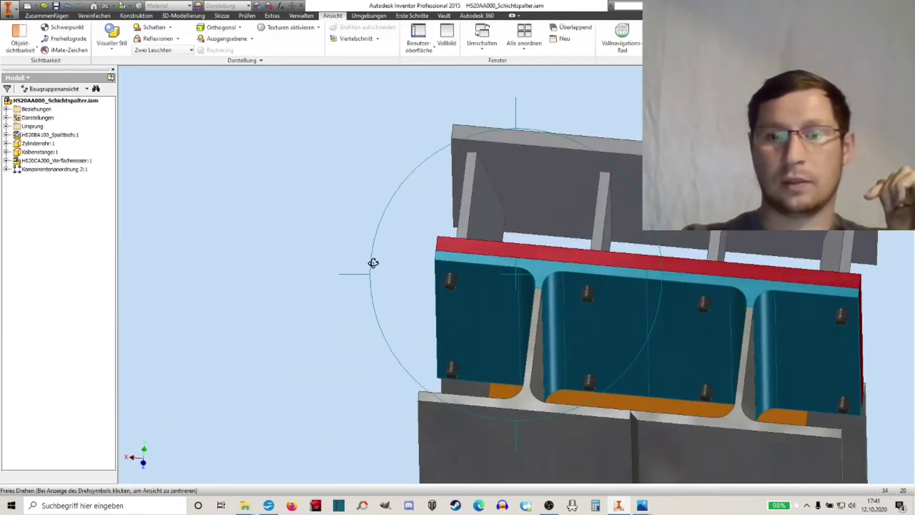
{"action": "left_click", "coordinate": [547, 273]}
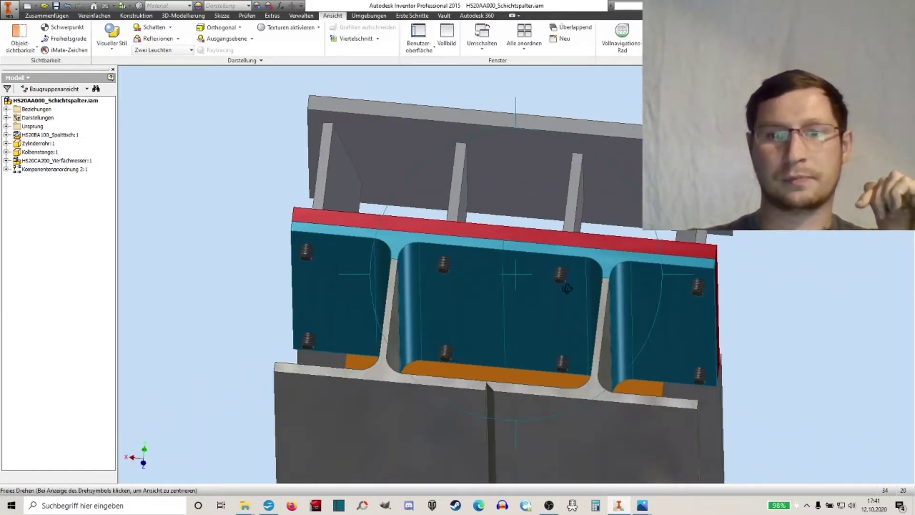
{"action": "mouse_move", "coordinate": [508, 343]}
{"action": "left_mouse_down"}
{"action": "mouse_move", "coordinate": [386, 284]}
{"action": "mouse_move", "coordinate": [649, 277]}
{"action": "mouse_move", "coordinate": [524, 295]}
{"action": "left_mouse_up"}
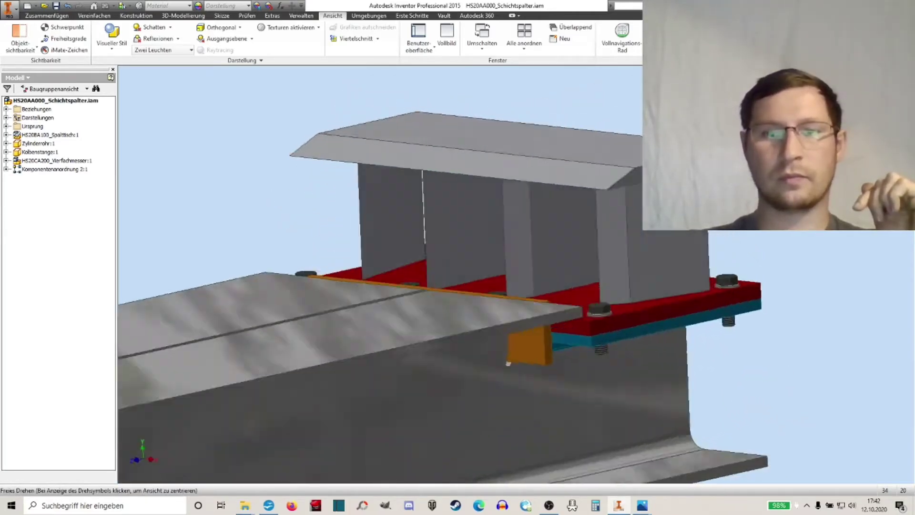
{"action": "left_click_drag", "start_coordinate": [508, 364], "coordinate": [704, 263]}
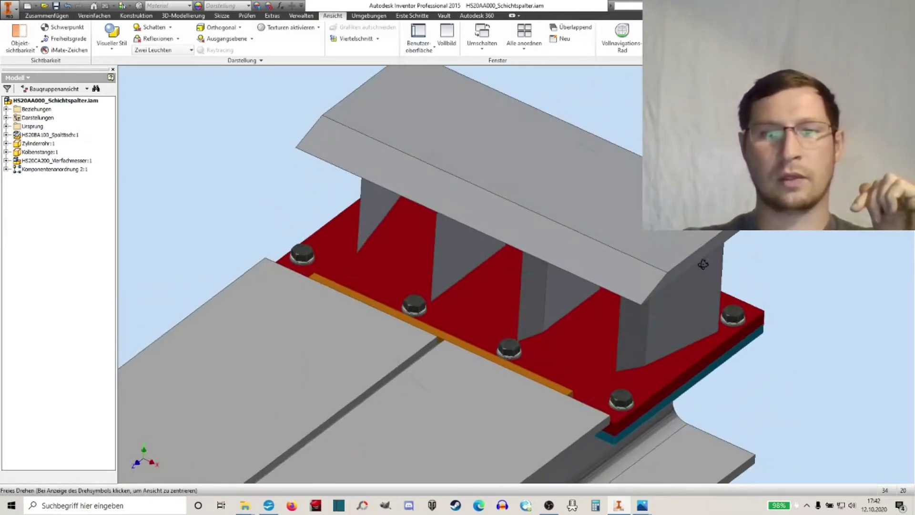
{"action": "right_click", "coordinate": [743, 251]}
{"action": "left_click", "coordinate": [758, 260]}
{"action": "scroll", "coordinate": [758, 269], "scroll_direction": "down", "scroll_amount": 3}
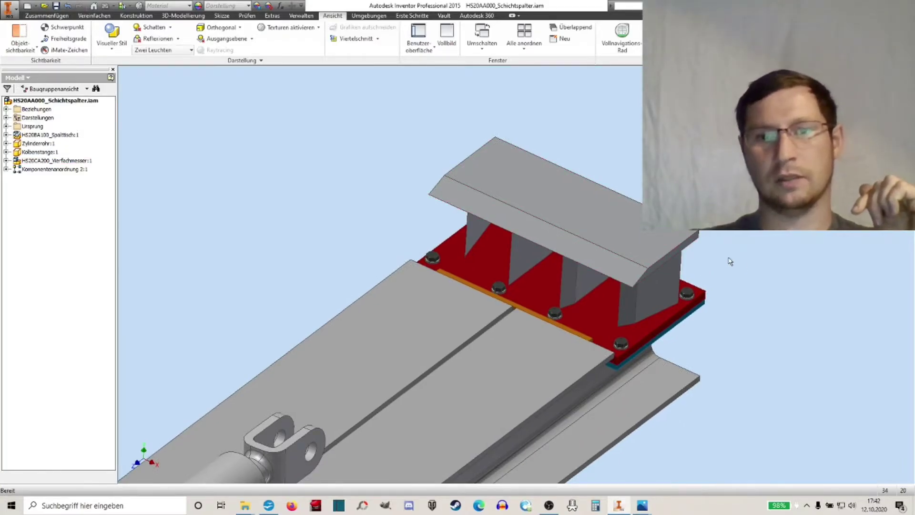
{"action": "middle_click_drag", "start_coordinate": [720, 260], "coordinate": [724, 253]}
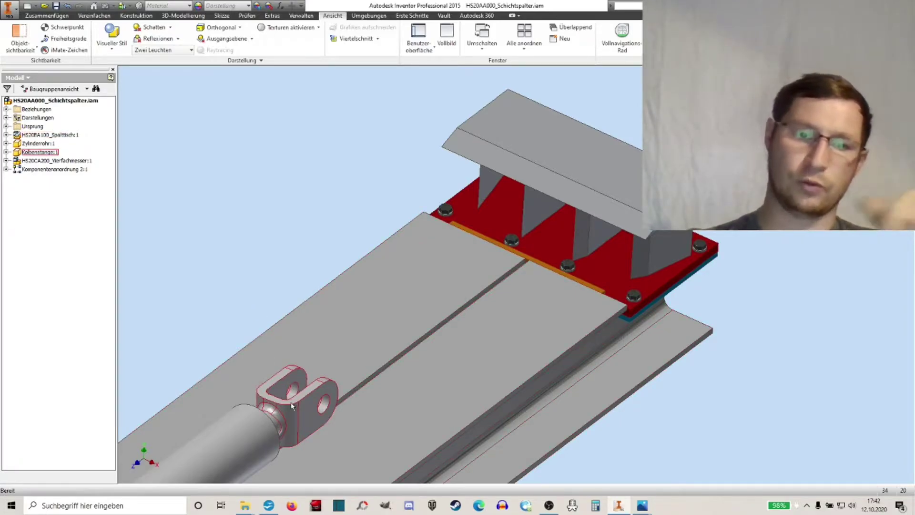
{"action": "scroll", "coordinate": [305, 239], "scroll_direction": "down", "scroll_amount": 3}
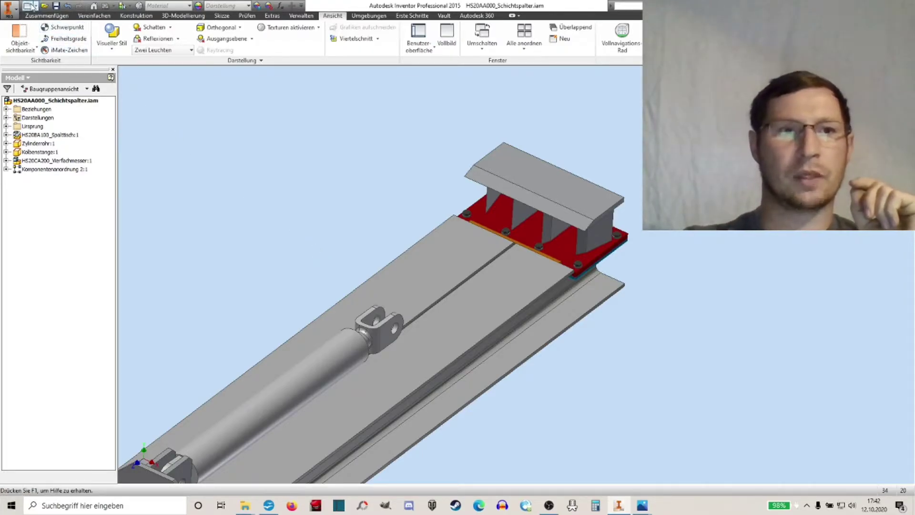
Place a single HS20DA101_Führungsplatte.ipt guide plate floating beside the cylinder
{"action": "right_click", "coordinate": [264, 191]}
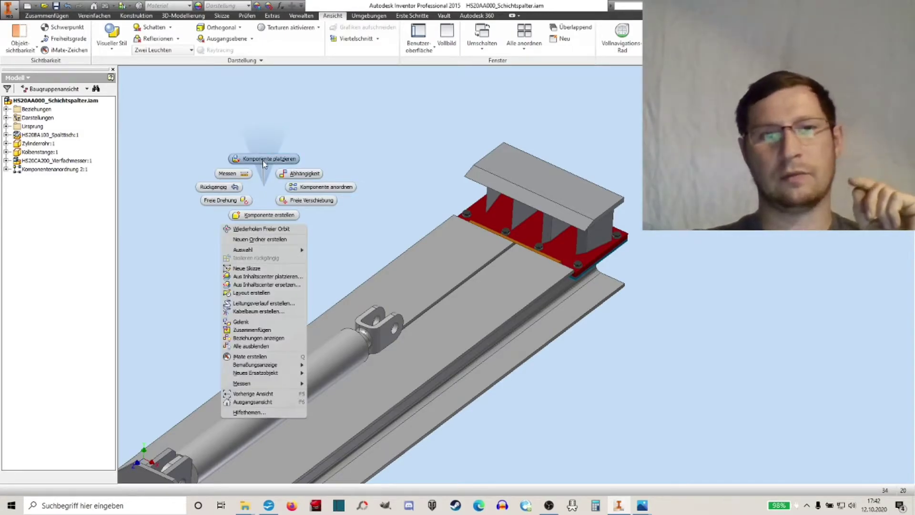
{"action": "left_click", "coordinate": [264, 163]}
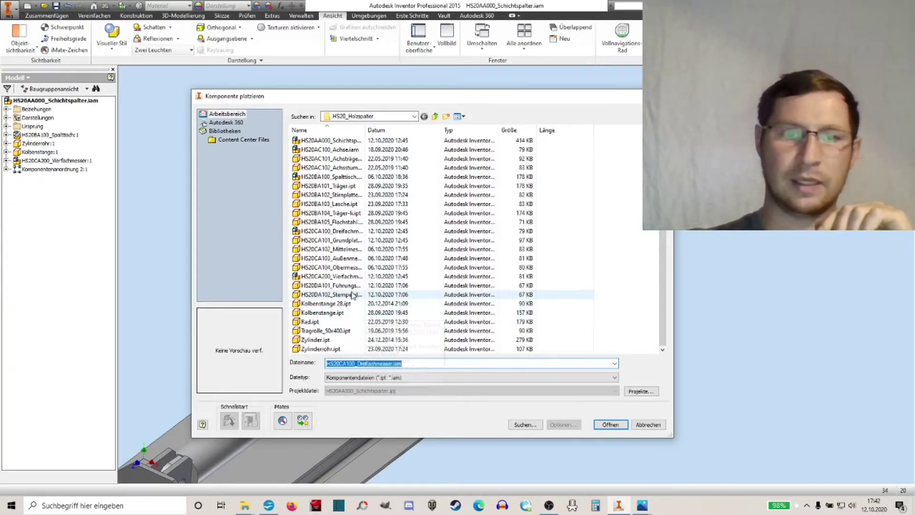
{"action": "left_click", "coordinate": [334, 286]}
{"action": "left_click", "coordinate": [604, 421]}
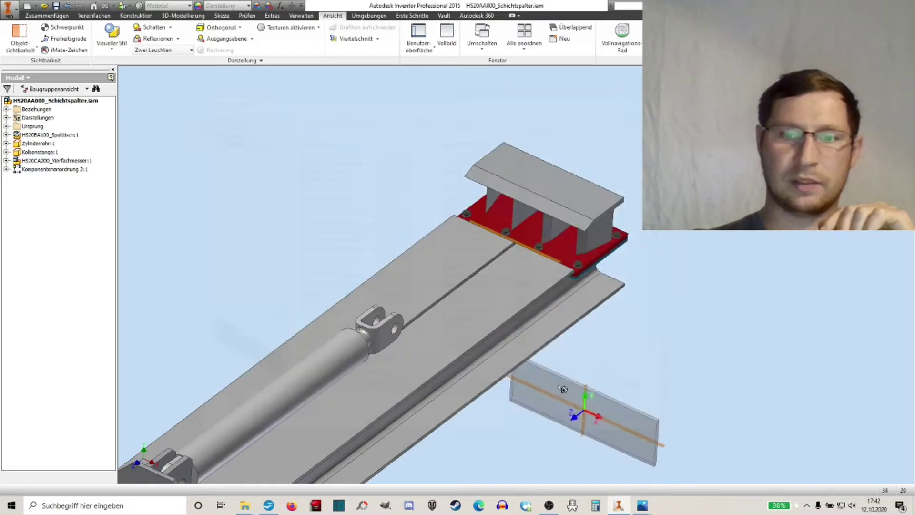
{"action": "left_click", "coordinate": [227, 221]}
{"action": "right_click", "coordinate": [259, 181]}
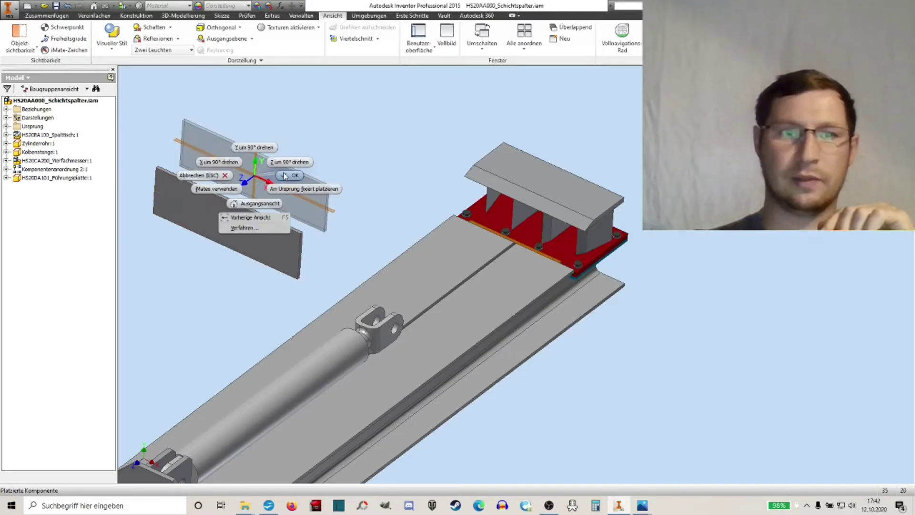
{"action": "left_click", "coordinate": [301, 170]}
{"action": "middle_click_drag", "start_coordinate": [246, 179], "coordinate": [274, 176]}
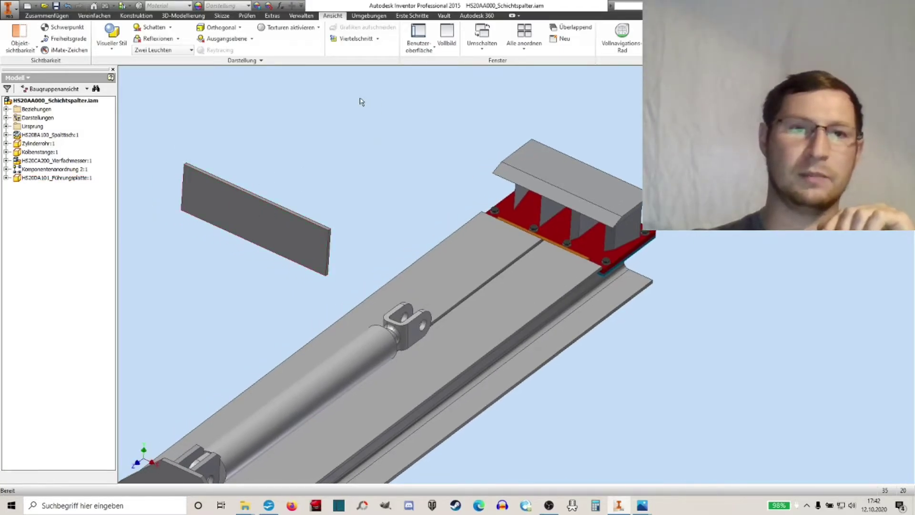
Mate the guide plate to the long base plate so it lies flat on the table
{"action": "left_click", "coordinate": [53, 17]}
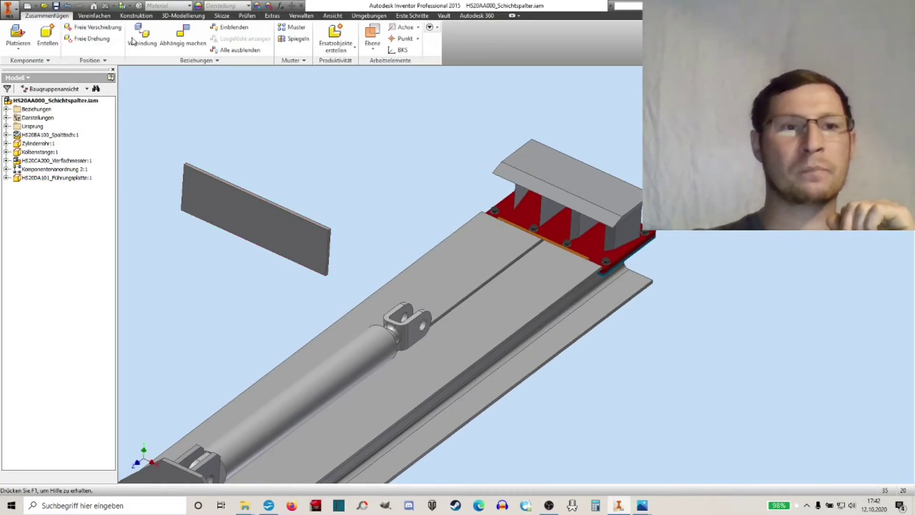
{"action": "left_click", "coordinate": [182, 36]}
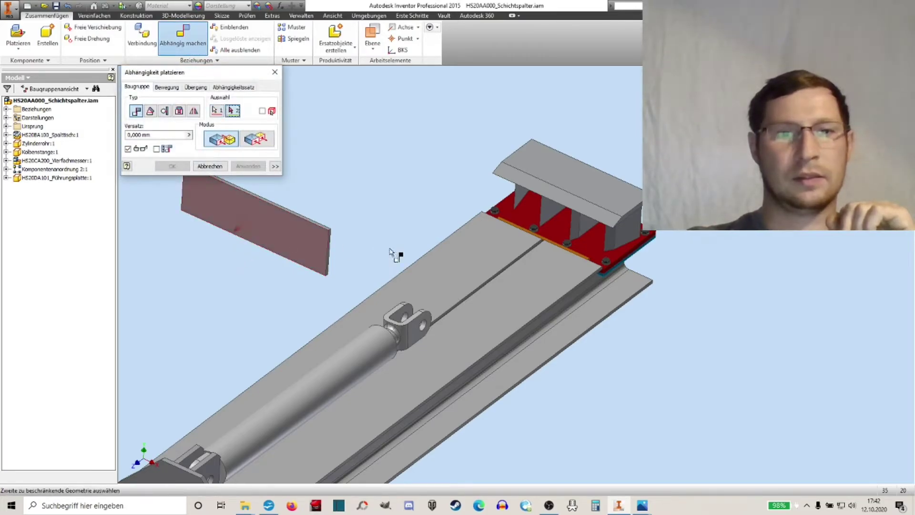
{"action": "left_click", "coordinate": [411, 285]}
{"action": "left_click", "coordinate": [245, 167]}
{"action": "key", "text": "Escape"}
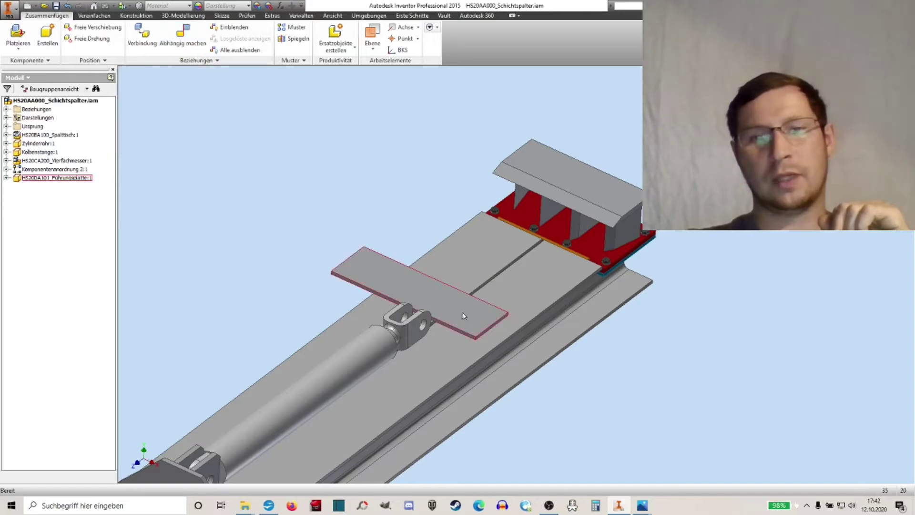
{"action": "left_click_drag", "start_coordinate": [462, 316], "coordinate": [479, 330]}
Slide the guide plate toward the rod-end clevis and frame both in view
{"action": "scroll", "coordinate": [350, 251], "scroll_direction": "up", "scroll_amount": 4}
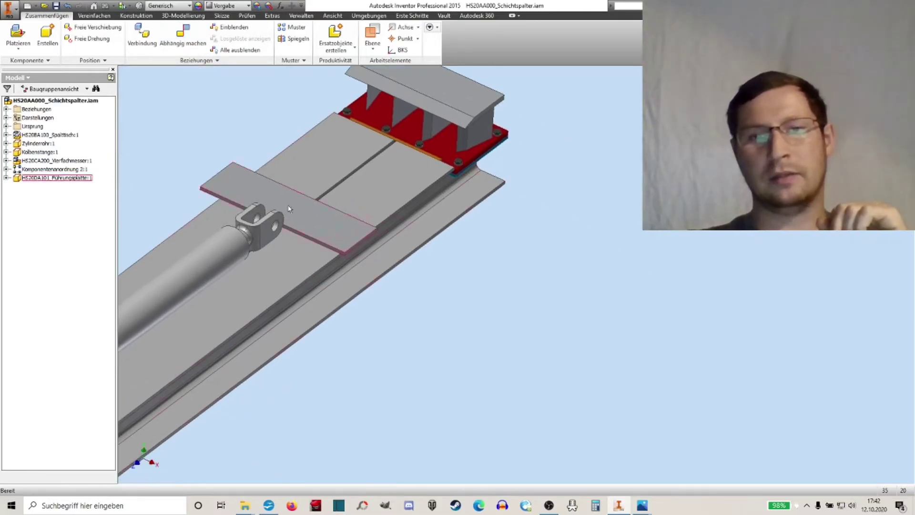
{"action": "scroll", "coordinate": [349, 251], "scroll_direction": "up", "scroll_amount": 2}
{"action": "scroll", "coordinate": [305, 229], "scroll_direction": "down", "scroll_amount": 1}
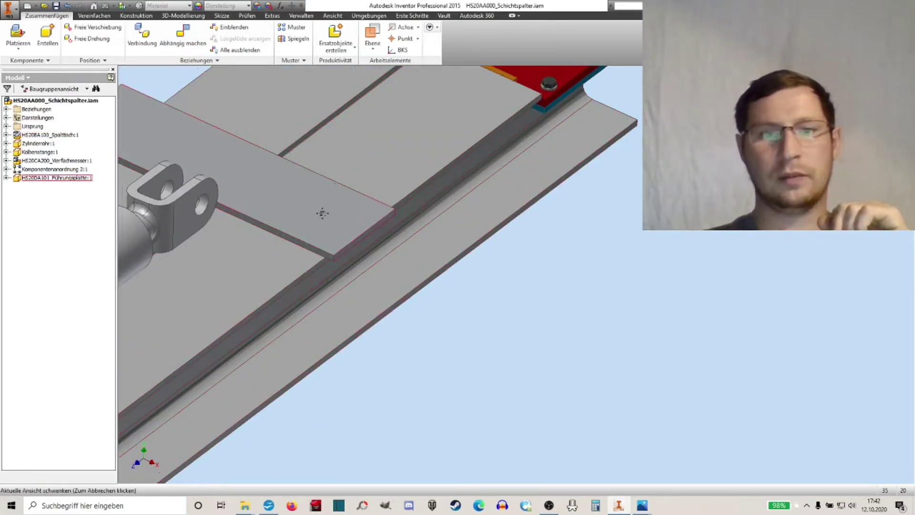
{"action": "scroll", "coordinate": [334, 239], "scroll_direction": "down", "scroll_amount": 2}
{"action": "scroll", "coordinate": [400, 311], "scroll_direction": "up", "scroll_amount": 5}
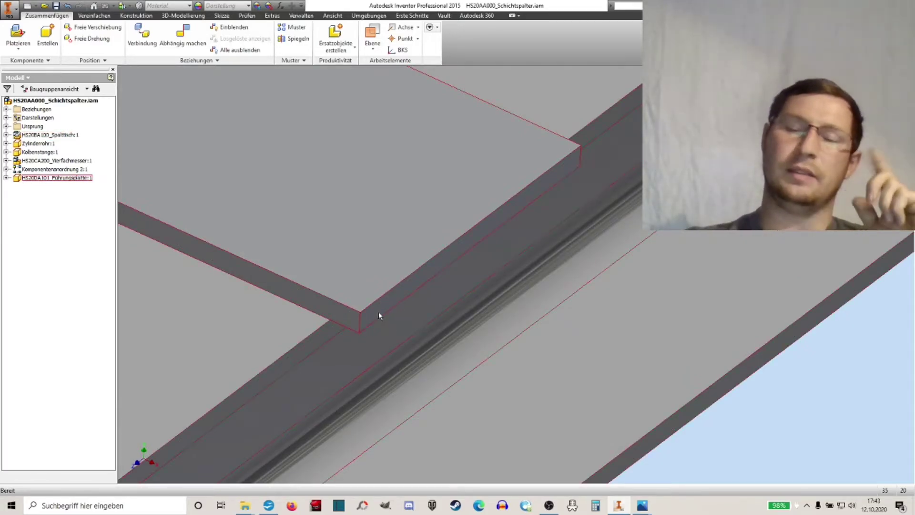
{"action": "middle_click_drag", "start_coordinate": [364, 264], "coordinate": [366, 271]}
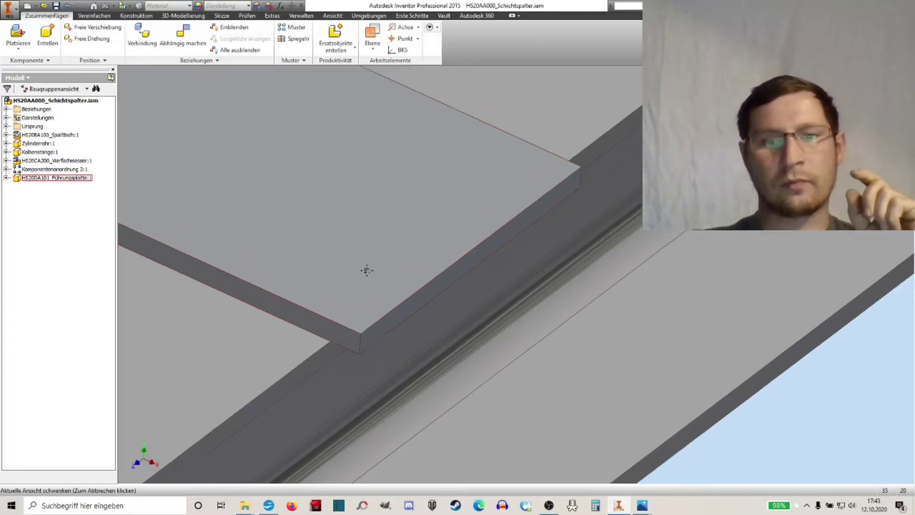
{"action": "scroll", "coordinate": [367, 271], "scroll_direction": "down", "scroll_amount": 1}
{"action": "scroll", "coordinate": [374, 284], "scroll_direction": "down", "scroll_amount": 1}
{"action": "scroll", "coordinate": [374, 247], "scroll_direction": "down", "scroll_amount": 2}
{"action": "scroll", "coordinate": [453, 303], "scroll_direction": "down", "scroll_amount": 1}
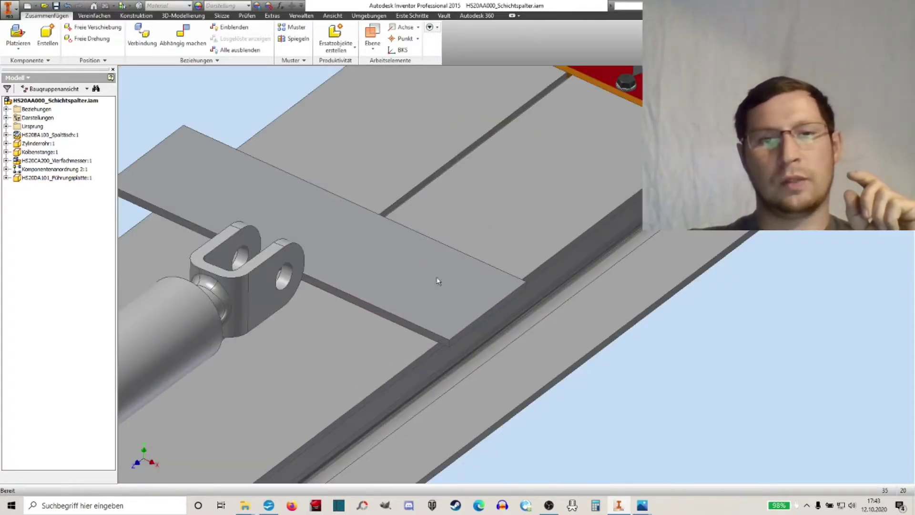
{"action": "left_click_drag", "start_coordinate": [354, 234], "coordinate": [340, 217]}
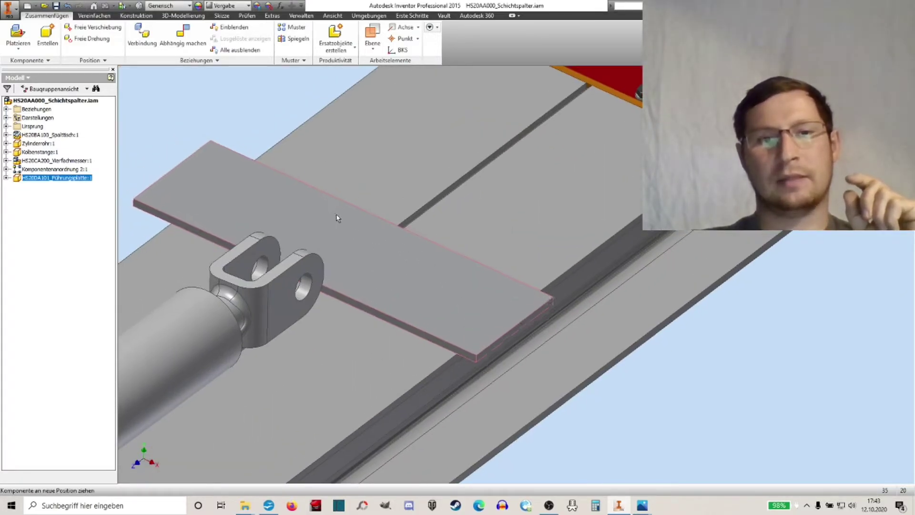
{"action": "left_click", "coordinate": [256, 122]}
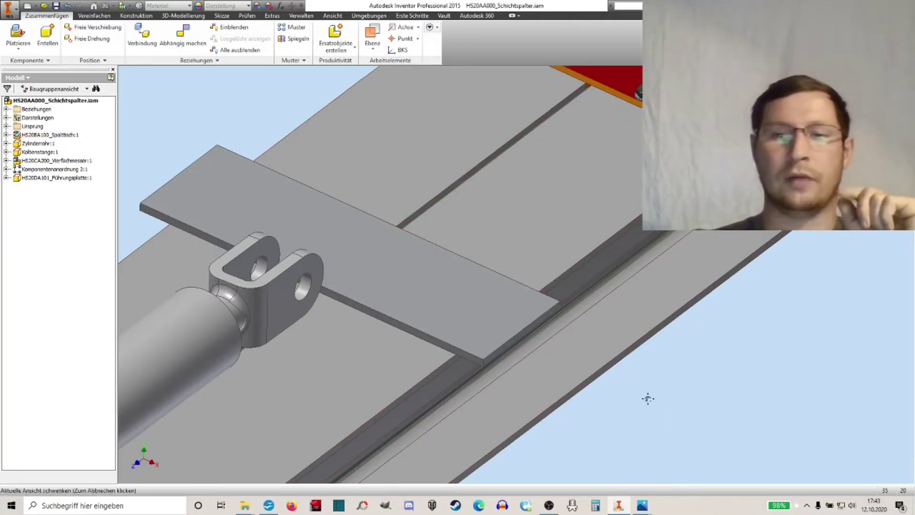
{"action": "middle_click_drag", "start_coordinate": [645, 399], "coordinate": [601, 378]}
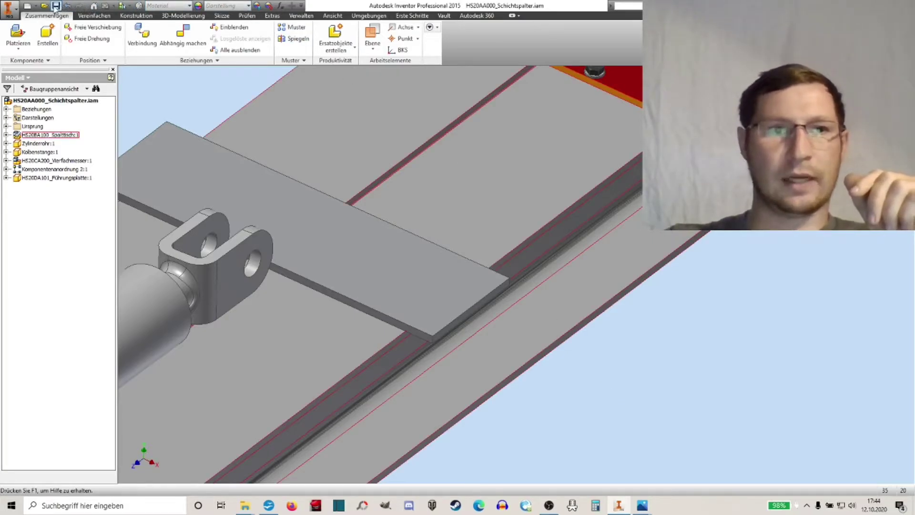
Measure the 37,488 mm distance from the guide plate's end edge to the rail edge
{"action": "left_click", "coordinate": [247, 16]}
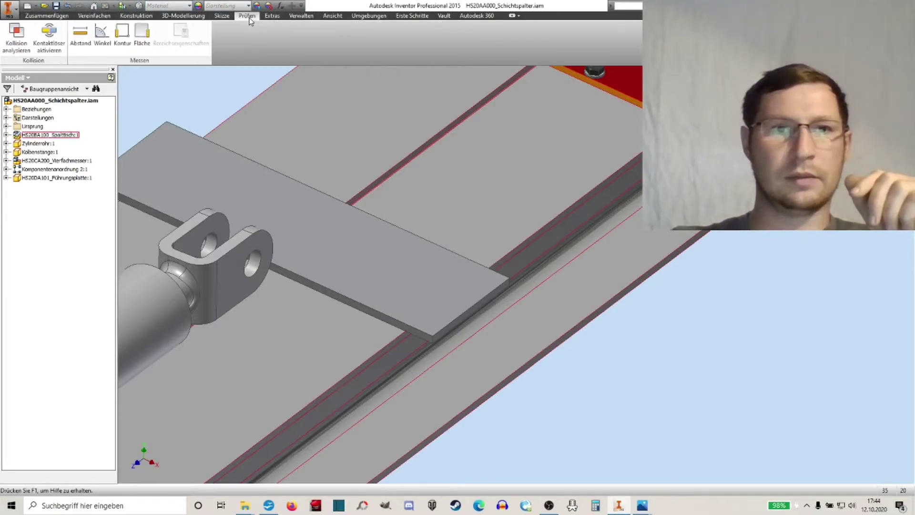
{"action": "left_click", "coordinate": [80, 35]}
{"action": "scroll", "coordinate": [430, 358], "scroll_direction": "down", "scroll_amount": 3}
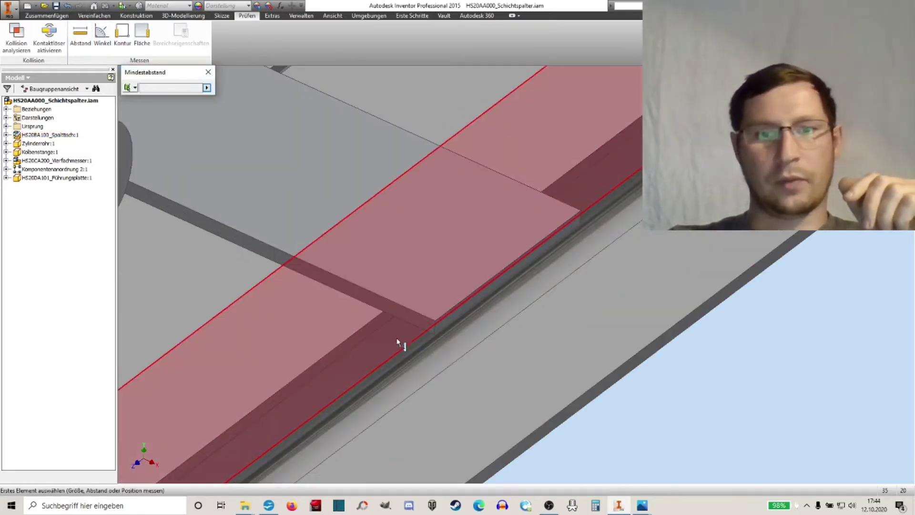
{"action": "left_click", "coordinate": [382, 331]}
{"action": "left_click", "coordinate": [436, 331]}
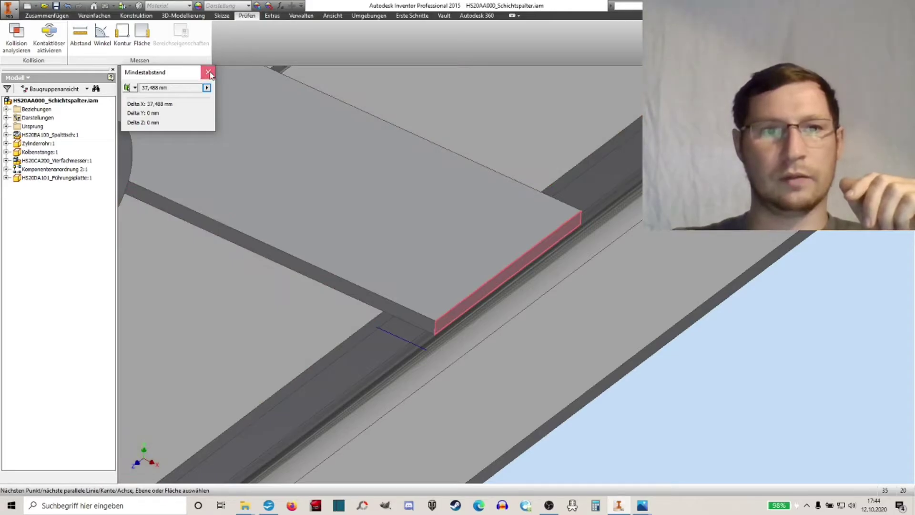
{"action": "left_click", "coordinate": [209, 73]}
{"action": "scroll", "coordinate": [272, 183], "scroll_direction": "up", "scroll_amount": 5}
{"action": "scroll", "coordinate": [333, 174], "scroll_direction": "down", "scroll_amount": 2}
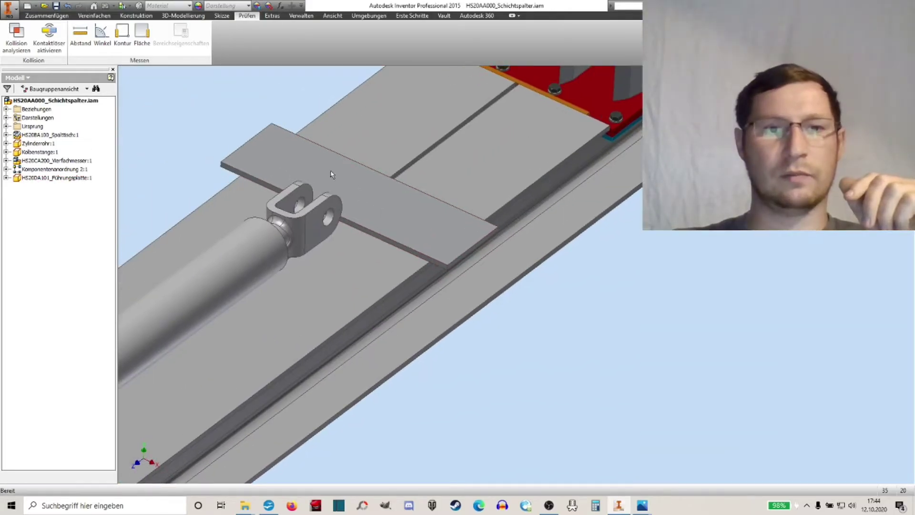
Select the guide plate and bring up the Objektsichtbarkeit work-feature settings
{"action": "left_click", "coordinate": [286, 167]}
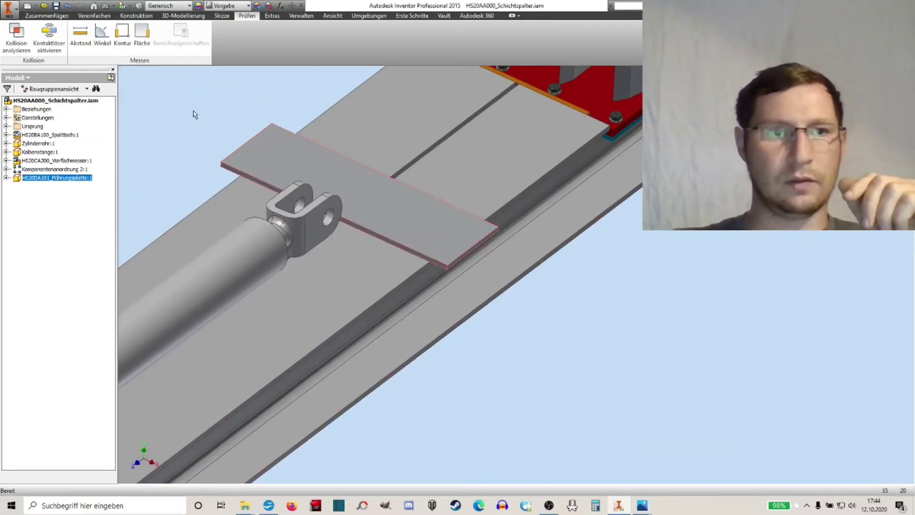
{"action": "left_click", "coordinate": [332, 16]}
{"action": "left_click", "coordinate": [22, 41]}
Show all work features and constrain the guide plate face to the rail with zero offset
{"action": "left_click", "coordinate": [38, 62]}
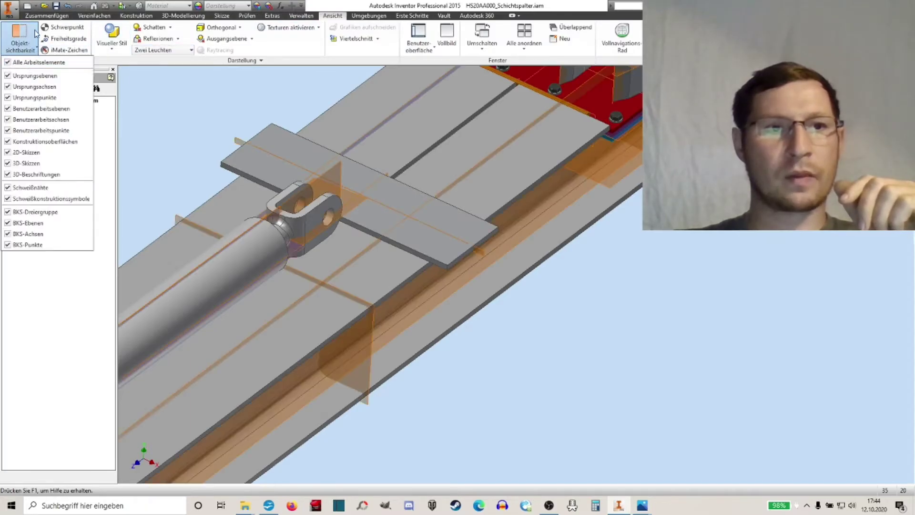
{"action": "left_click", "coordinate": [40, 16]}
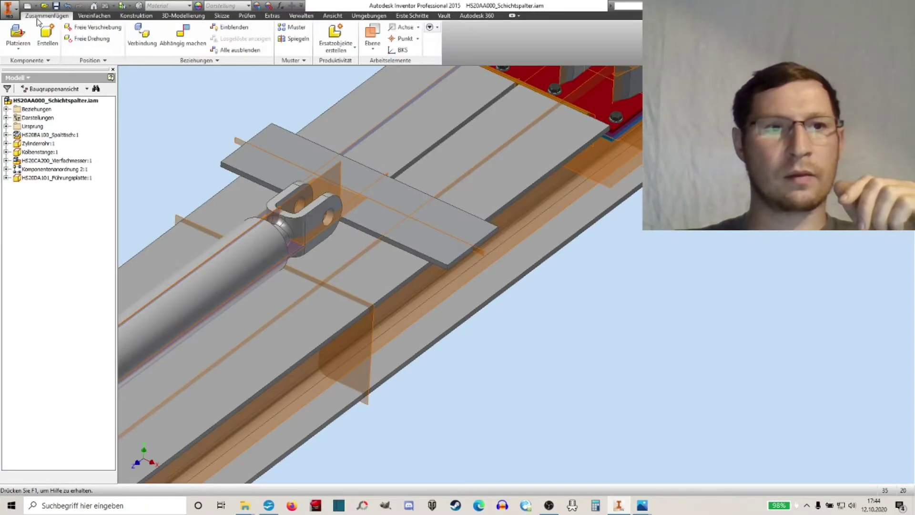
{"action": "left_click", "coordinate": [185, 49]}
{"action": "scroll", "coordinate": [388, 180], "scroll_direction": "down", "scroll_amount": 3}
{"action": "left_click", "coordinate": [373, 186]}
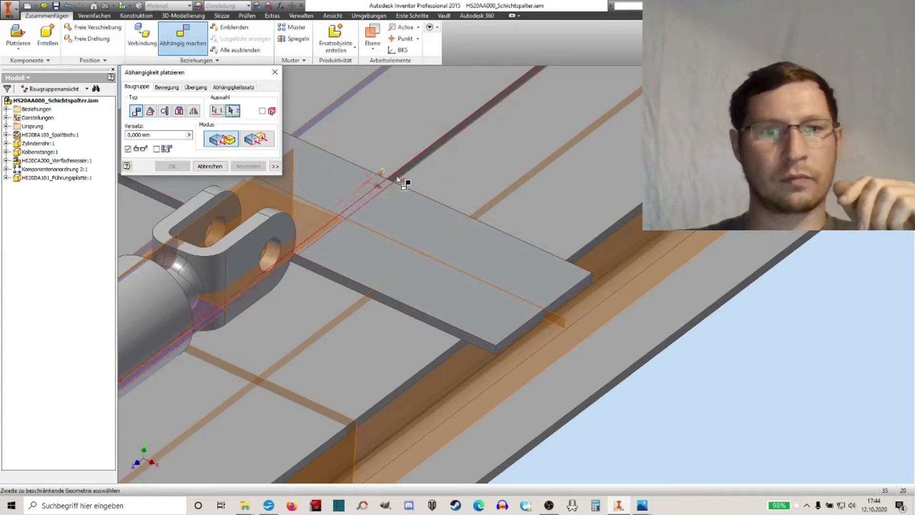
{"action": "scroll", "coordinate": [403, 181], "scroll_direction": "down", "scroll_amount": 3}
{"action": "scroll", "coordinate": [398, 178], "scroll_direction": "down", "scroll_amount": 2}
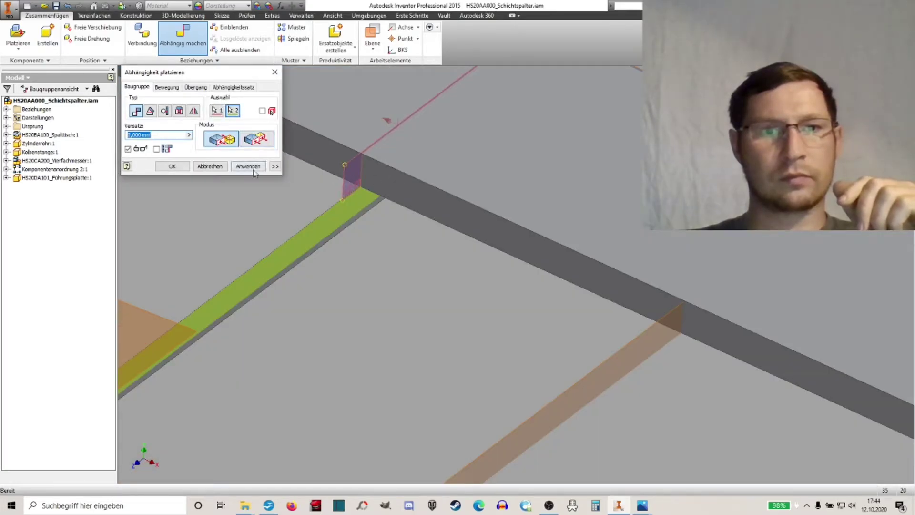
{"action": "left_click", "coordinate": [248, 167]}
{"action": "left_click", "coordinate": [210, 166]}
{"action": "scroll", "coordinate": [328, 199], "scroll_direction": "up", "scroll_amount": 5}
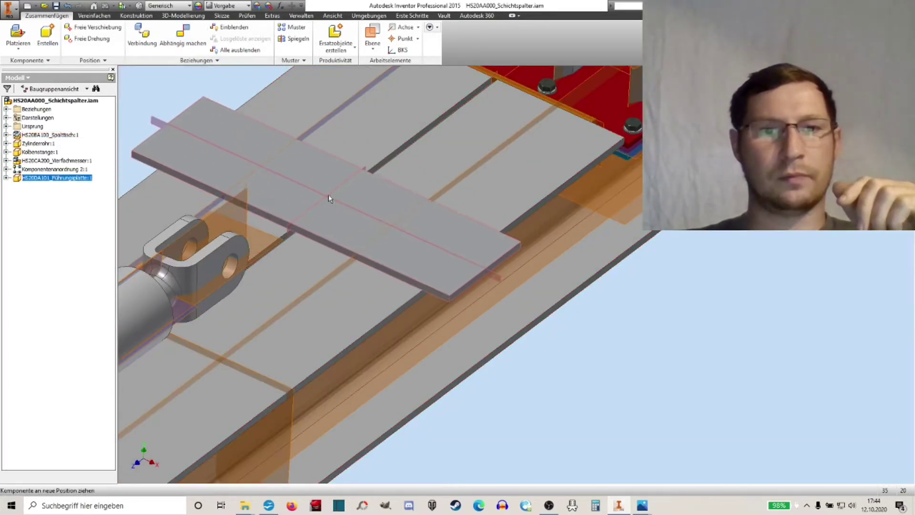
{"action": "left_click_drag", "start_coordinate": [329, 198], "coordinate": [292, 235]}
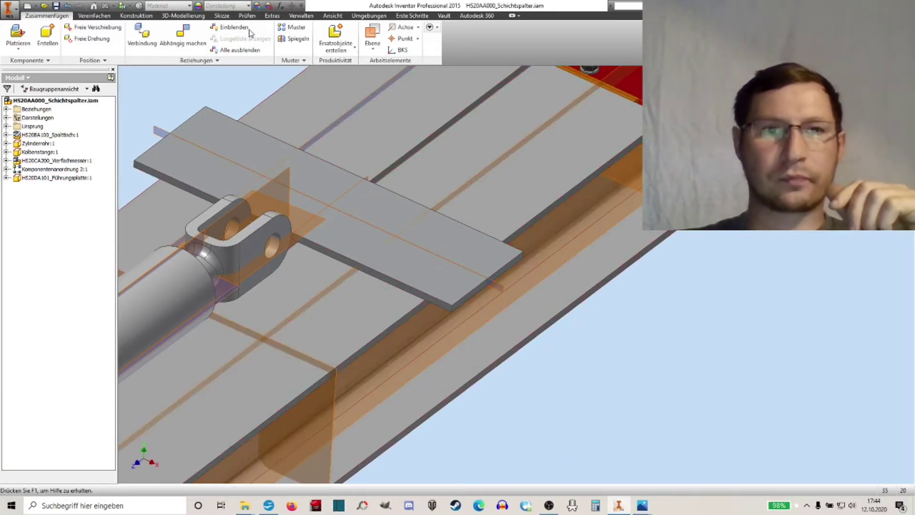
Verify the guide plate's end face now sits 40 mm from the rail edge
{"action": "left_click", "coordinate": [272, 16]}
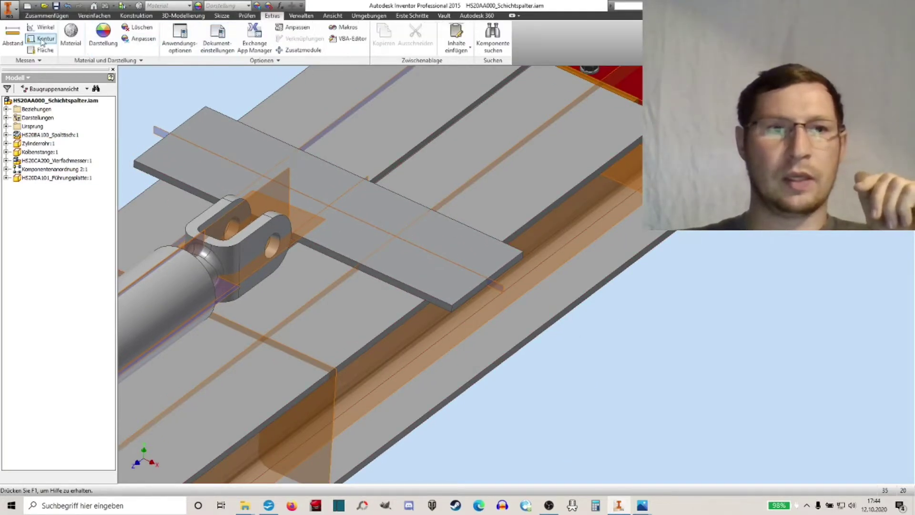
{"action": "left_click", "coordinate": [12, 35]}
{"action": "scroll", "coordinate": [362, 267], "scroll_direction": "down", "scroll_amount": 5}
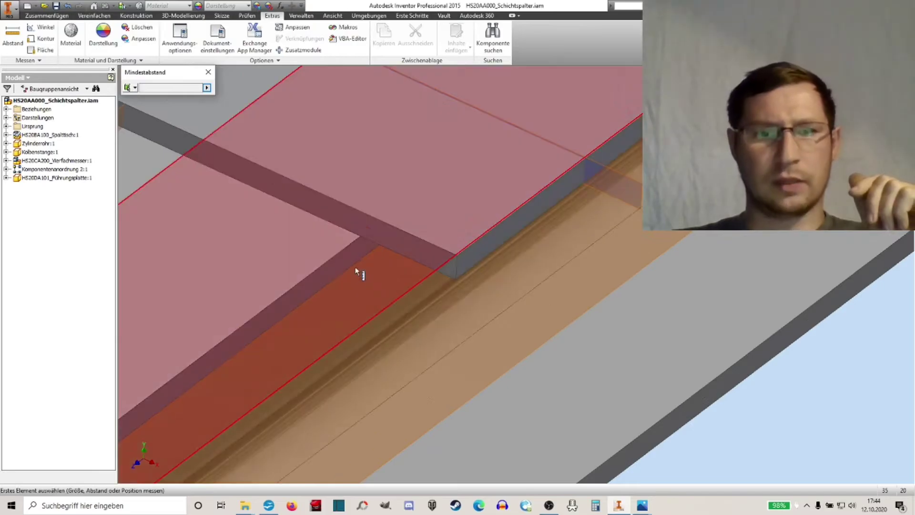
{"action": "left_click", "coordinate": [356, 258]}
{"action": "left_click", "coordinate": [474, 261]}
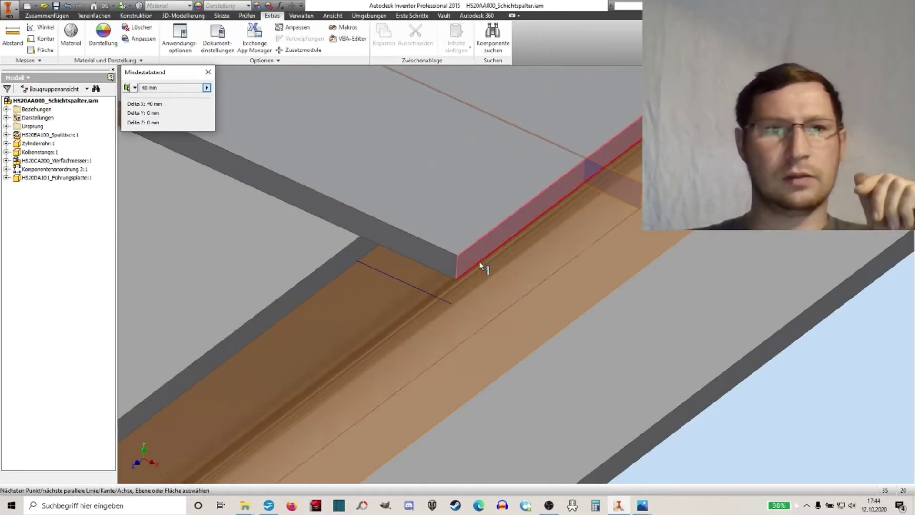
{"action": "left_click", "coordinate": [208, 76]}
{"action": "scroll", "coordinate": [321, 257], "scroll_direction": "up", "scroll_amount": 3}
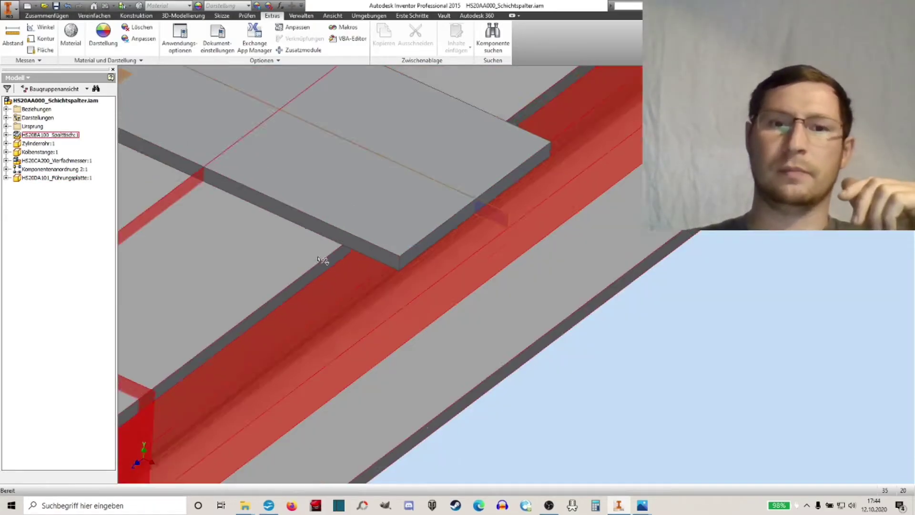
{"action": "scroll", "coordinate": [433, 302], "scroll_direction": "up", "scroll_amount": 3}
{"action": "scroll", "coordinate": [381, 215], "scroll_direction": "up", "scroll_amount": 2}
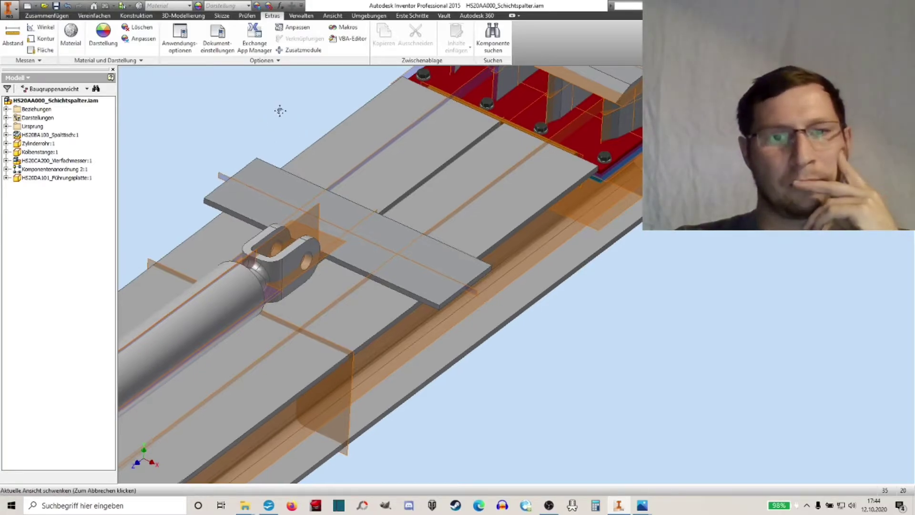
View the guide plate from below the splitting table and nudge it slightly along the table
{"action": "middle_click_drag", "start_coordinate": [286, 106], "coordinate": [267, 119]}
{"action": "left_click", "coordinate": [261, 205]}
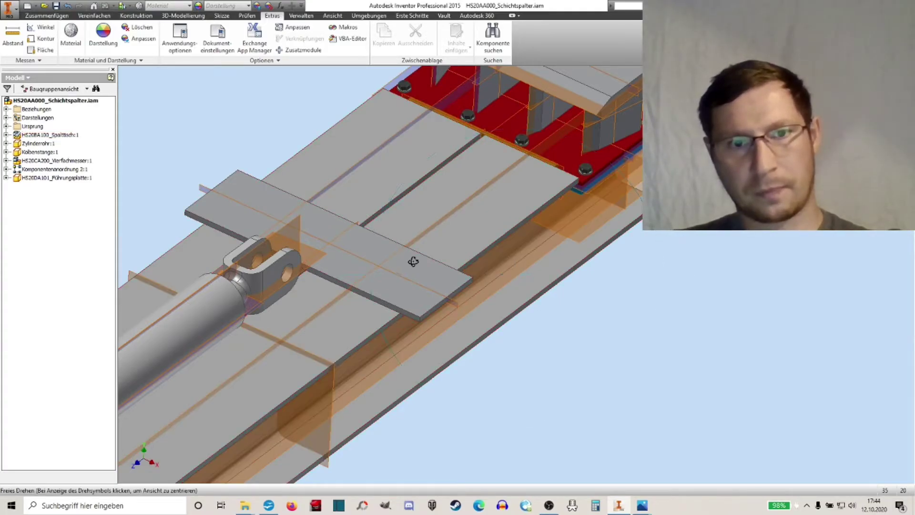
{"action": "mouse_move", "coordinate": [413, 260]}
{"action": "middle_mouse_down", "text": "shift"}
{"action": "mouse_move", "coordinate": [362, 199]}
{"action": "mouse_move", "coordinate": [268, 222]}
{"action": "mouse_move", "coordinate": [325, 230]}
{"action": "mouse_move", "coordinate": [296, 202]}
{"action": "mouse_move", "coordinate": [321, 181]}
{"action": "mouse_move", "coordinate": [296, 210]}
{"action": "mouse_move", "coordinate": [332, 190]}
{"action": "mouse_move", "coordinate": [337, 341]}
{"action": "middle_mouse_up", "text": "shift"}
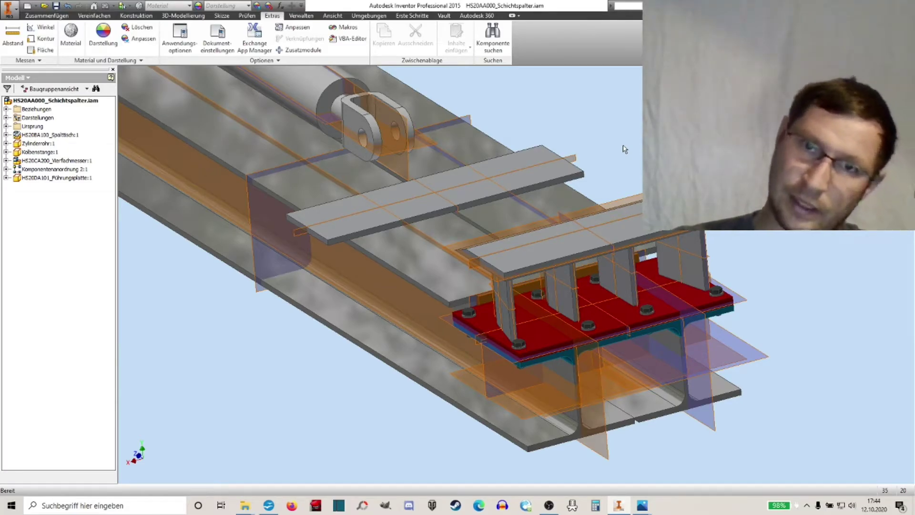
{"action": "mouse_move", "coordinate": [625, 144]}
{"action": "middle_mouse_down"}
{"action": "mouse_move", "coordinate": [617, 157]}
{"action": "mouse_move", "coordinate": [602, 153]}
{"action": "middle_mouse_up"}
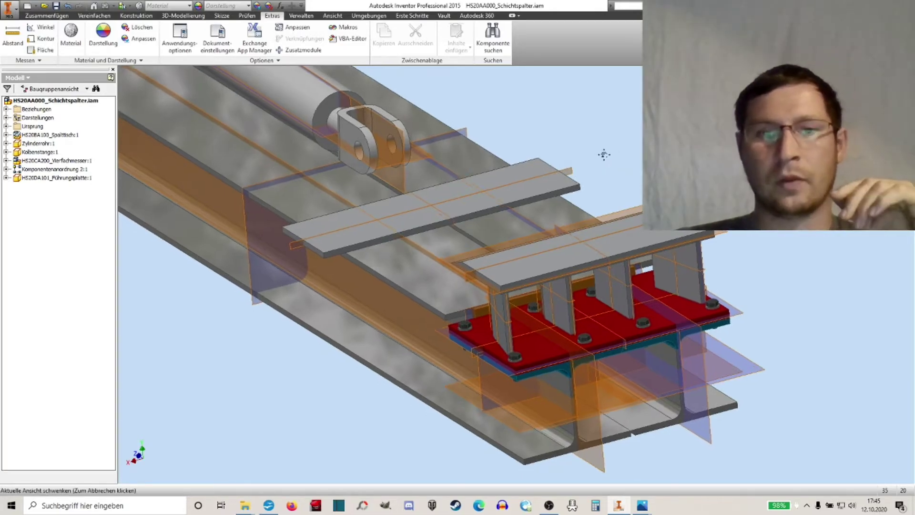
{"action": "left_click_drag", "start_coordinate": [452, 218], "coordinate": [442, 198]}
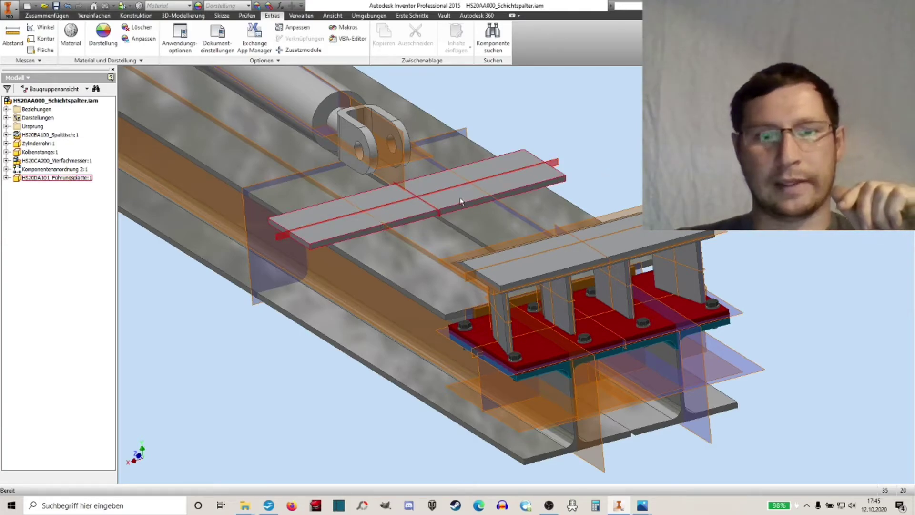
{"action": "middle_click_drag", "start_coordinate": [555, 194], "coordinate": [592, 193]}
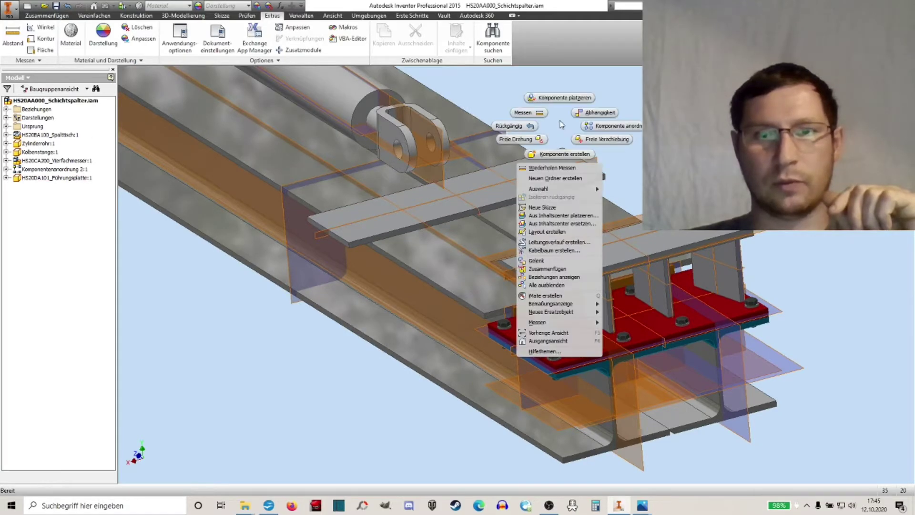
Place one HS20DA102_Stempelplatte punch plate into the assembly
{"action": "right_click", "coordinate": [561, 128]}
{"action": "left_click", "coordinate": [568, 99]}
{"action": "scroll", "coordinate": [342, 299], "scroll_direction": "down", "scroll_amount": 3}
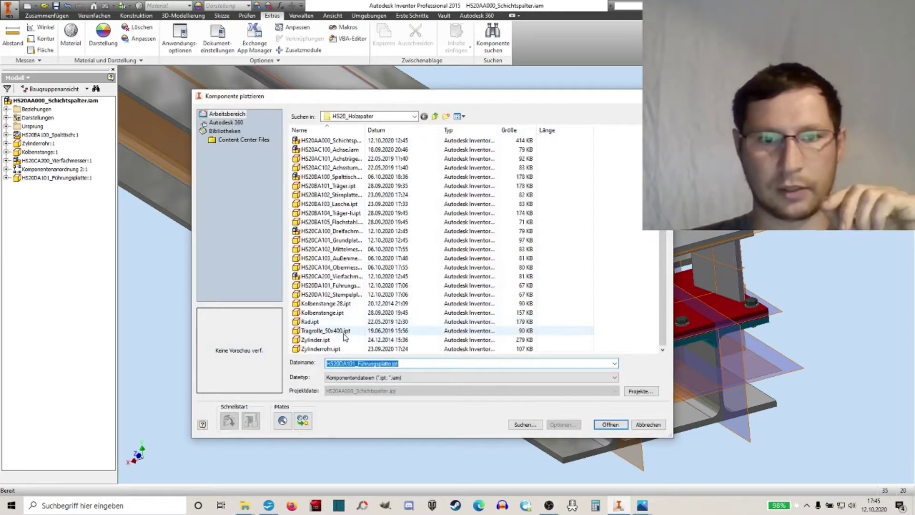
{"action": "left_click", "coordinate": [342, 295]}
{"action": "left_click", "coordinate": [610, 425]}
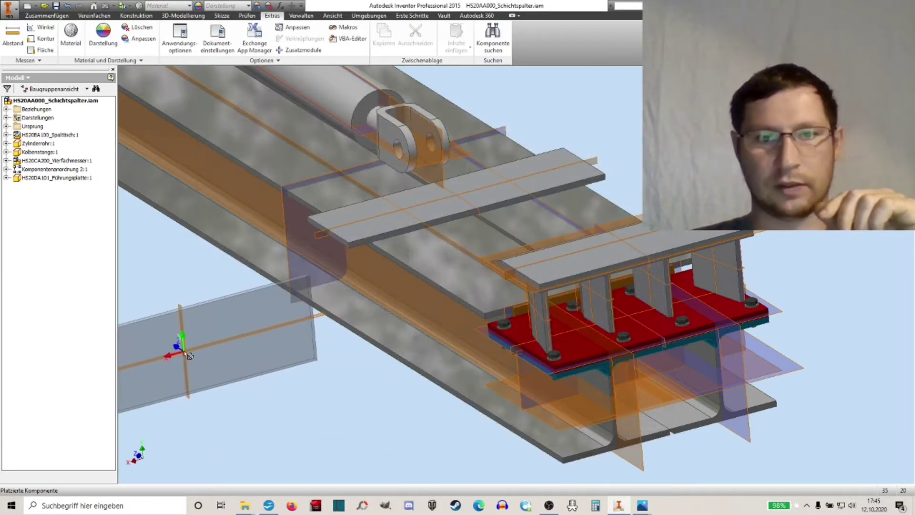
{"action": "left_click", "coordinate": [301, 296]}
{"action": "right_click", "coordinate": [430, 320]}
{"action": "left_click", "coordinate": [470, 324]}
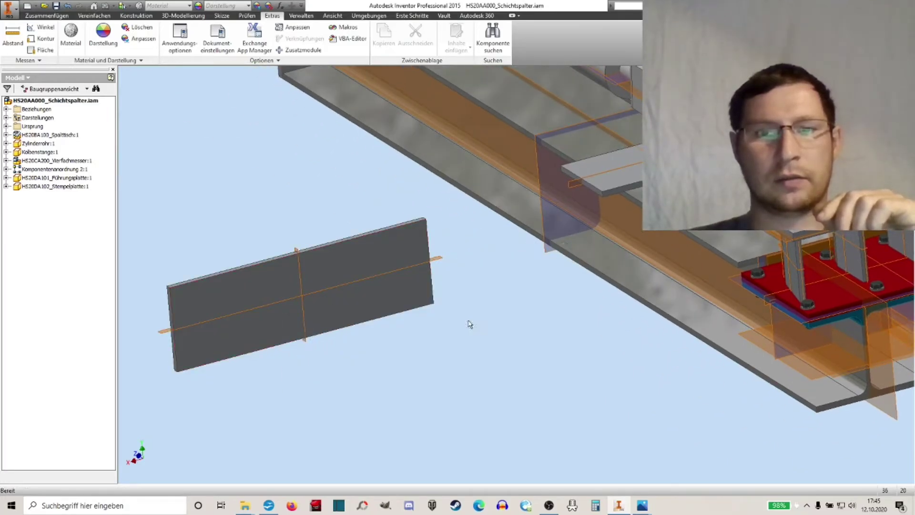
Constrain the Stempelplatte face to the bracket face with flipped alignment, standing upright
{"action": "left_click", "coordinate": [46, 16]}
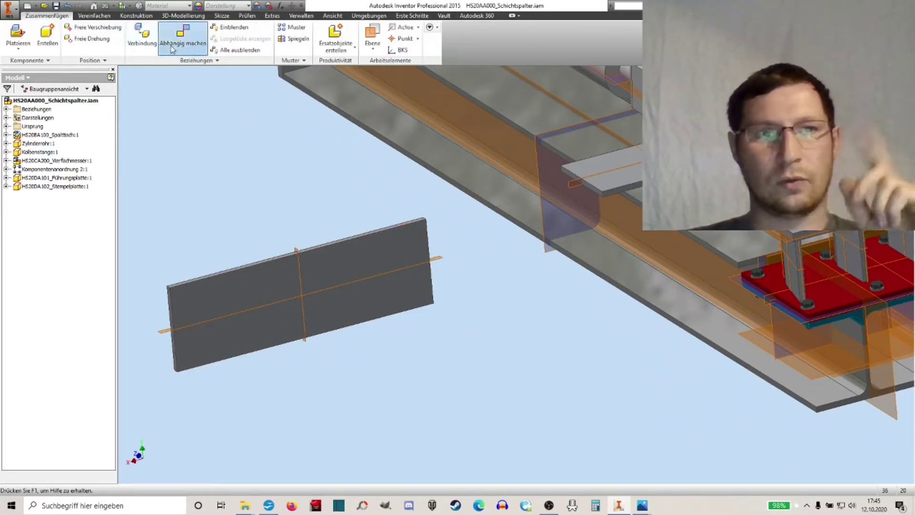
{"action": "left_click", "coordinate": [183, 36]}
{"action": "middle_click_drag", "start_coordinate": [586, 235], "coordinate": [469, 262]}
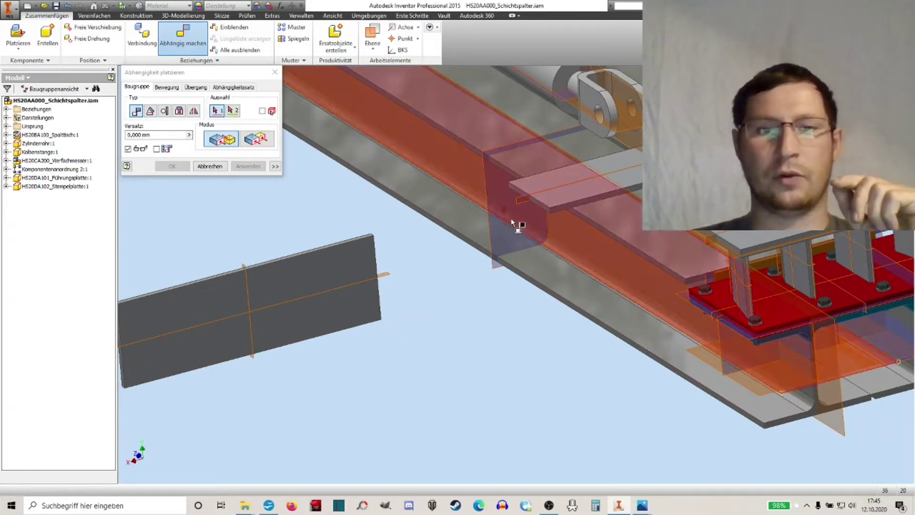
{"action": "left_click", "coordinate": [389, 321]}
{"action": "scroll", "coordinate": [312, 262], "scroll_direction": "down", "scroll_amount": 5}
{"action": "scroll", "coordinate": [313, 241], "scroll_direction": "up", "scroll_amount": 5}
{"action": "middle_click_drag", "start_coordinate": [804, 181], "coordinate": [673, 245]}
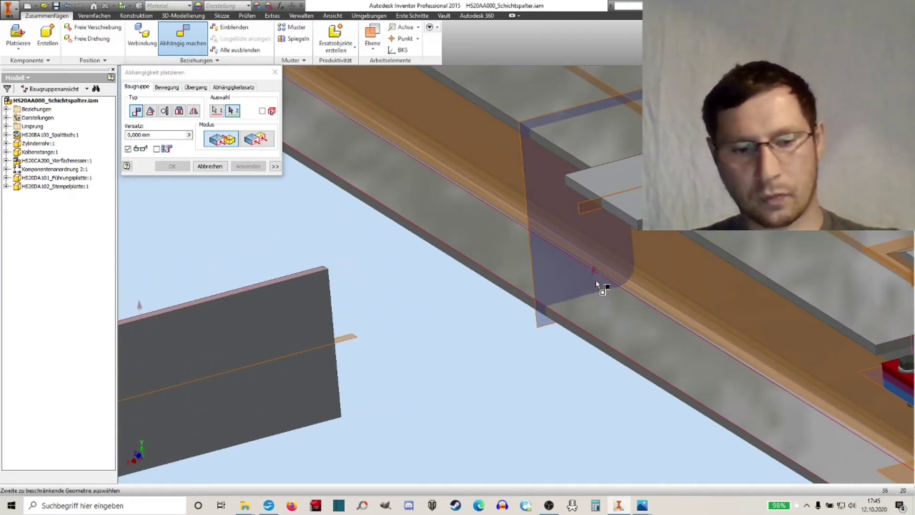
{"action": "key", "text": "F4"}
{"action": "left_click_drag", "start_coordinate": [602, 296], "coordinate": [611, 349]}
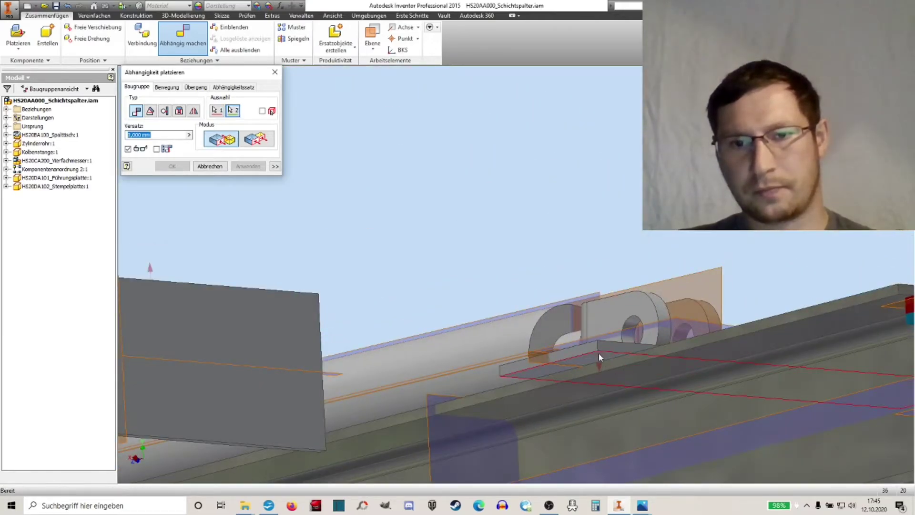
{"action": "left_click", "coordinate": [599, 353]}
{"action": "left_click", "coordinate": [262, 139]}
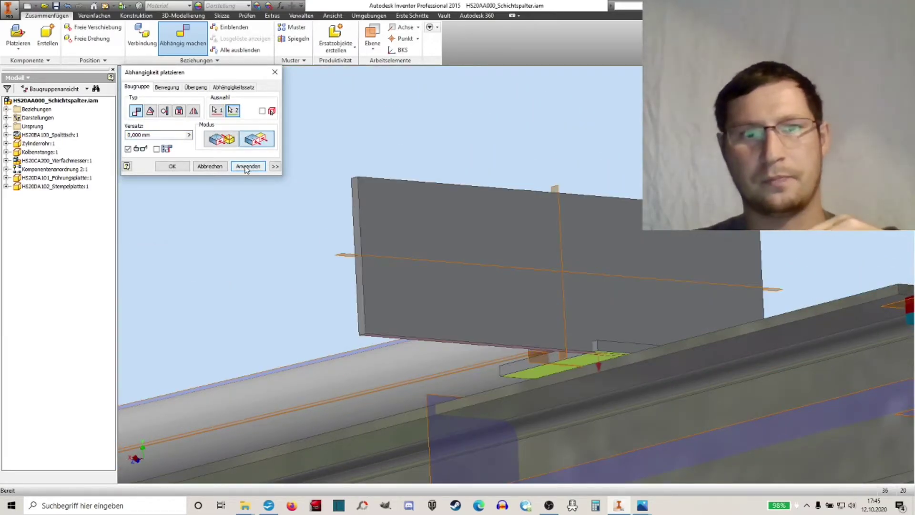
{"action": "left_click", "coordinate": [248, 166]}
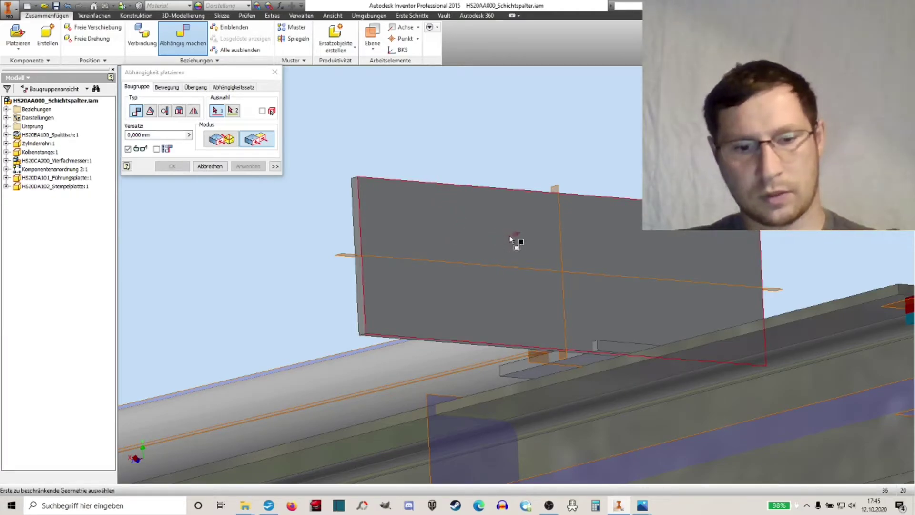
Constrain a vertical edge of the upright plate to the matching guide-plate edge
{"action": "left_click_drag", "start_coordinate": [510, 237], "coordinate": [492, 308]}
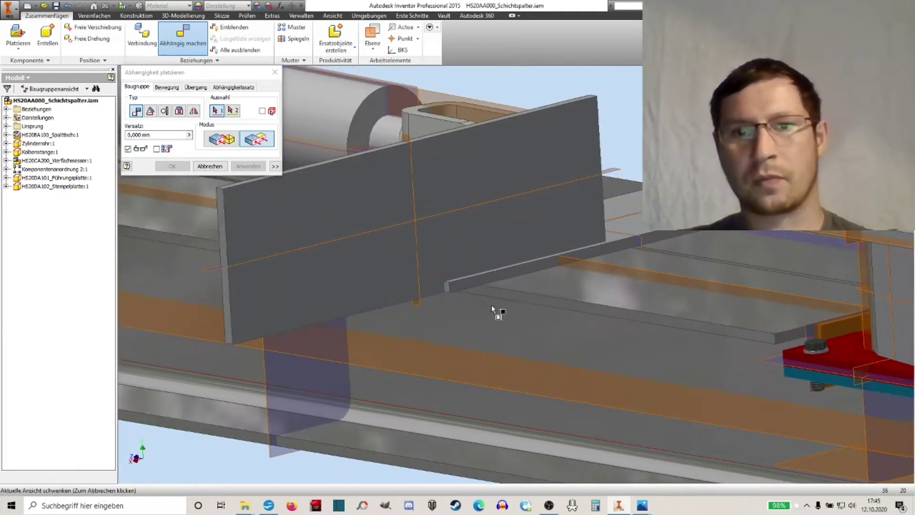
{"action": "left_click", "coordinate": [419, 249]}
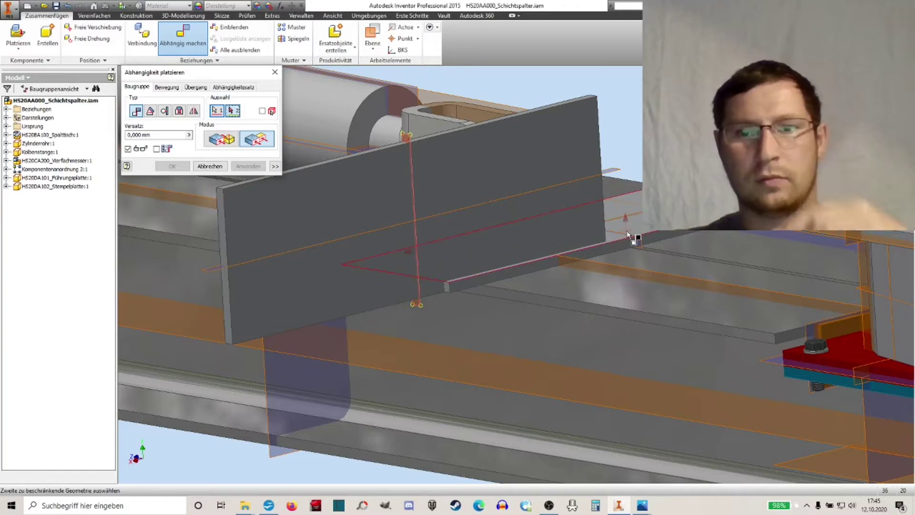
{"action": "left_click", "coordinate": [625, 236]}
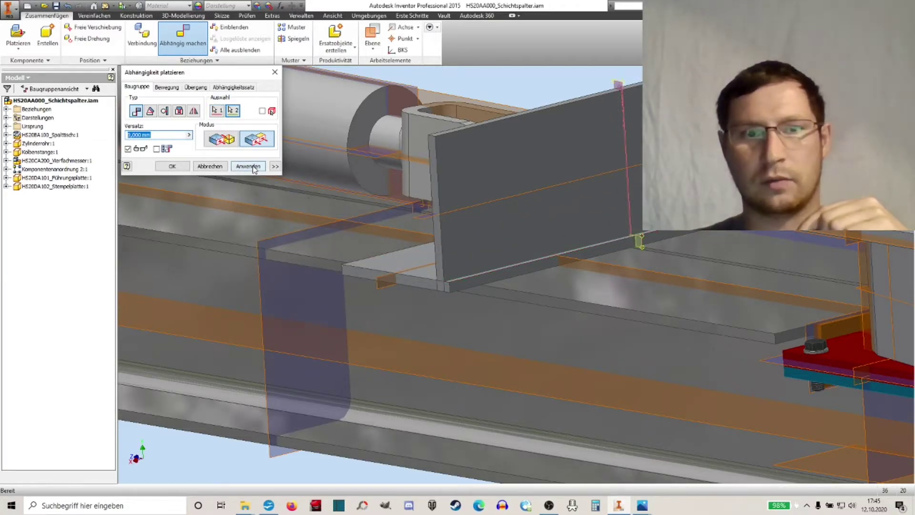
{"action": "left_click", "coordinate": [247, 167]}
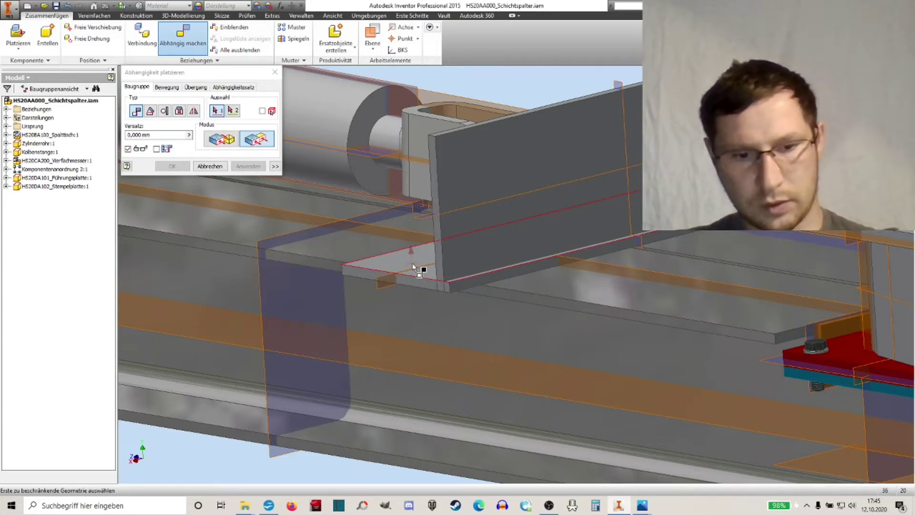
Flip the solution and add a second edge constraint snapping the plate in place
{"action": "left_click", "coordinate": [222, 138]}
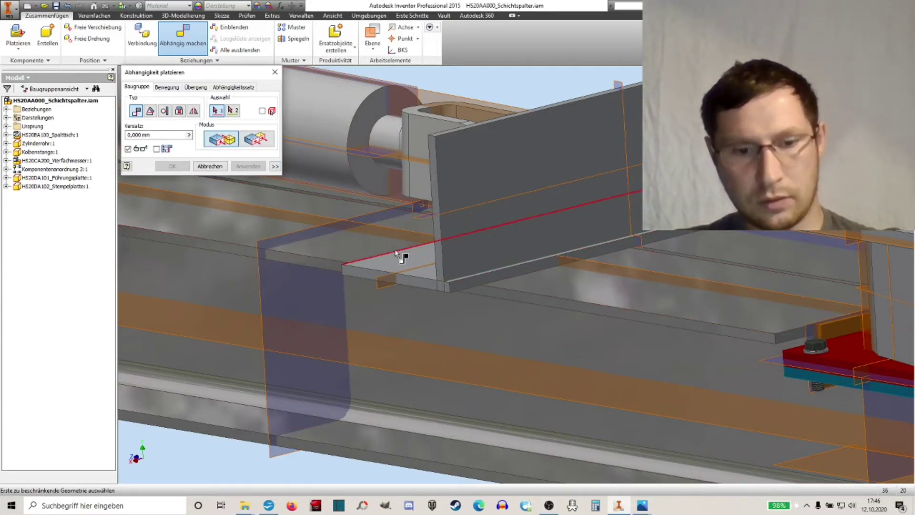
{"action": "middle_click_drag", "start_coordinate": [479, 271], "coordinate": [538, 297], "text": "shift"}
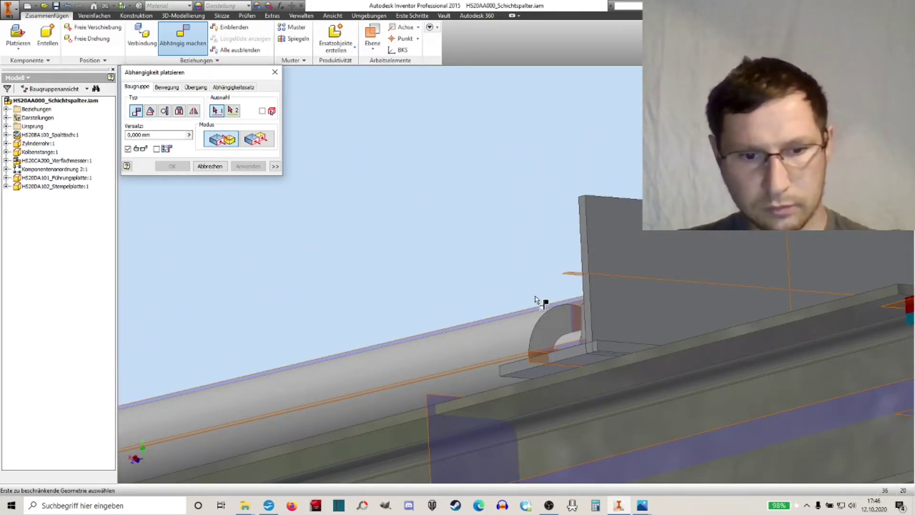
{"action": "left_click", "coordinate": [538, 301]}
{"action": "middle_click_drag", "start_coordinate": [547, 296], "coordinate": [320, 226], "text": "shift"}
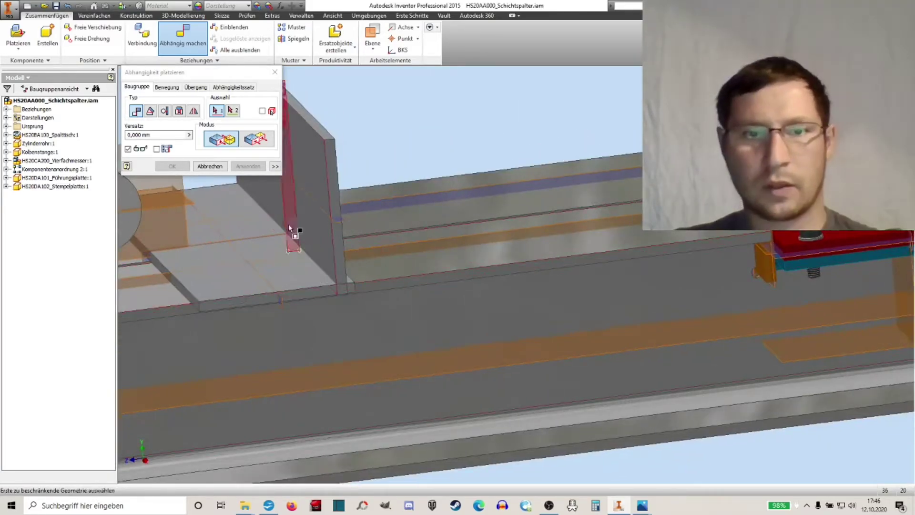
{"action": "middle_click_drag", "start_coordinate": [397, 243], "coordinate": [466, 277], "text": "shift"}
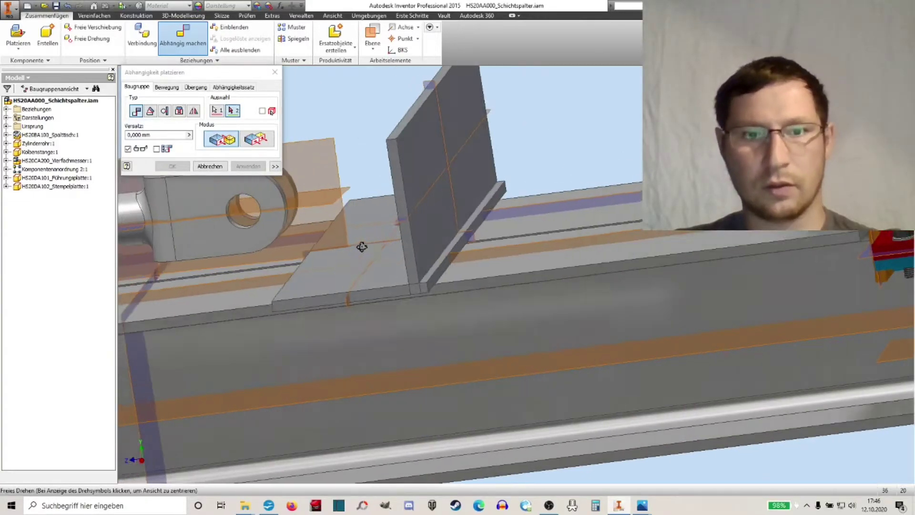
{"action": "left_click", "coordinate": [453, 272]}
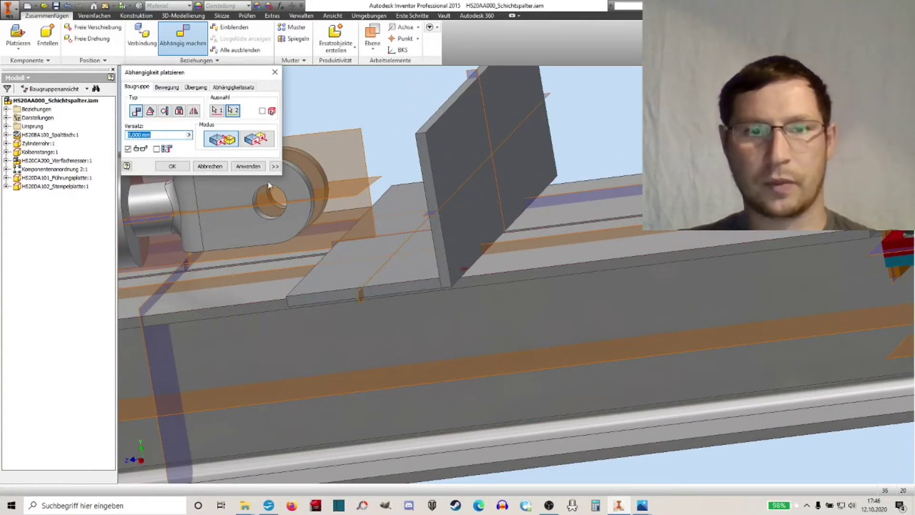
{"action": "left_click", "coordinate": [248, 167]}
{"action": "key", "text": "Escape"}
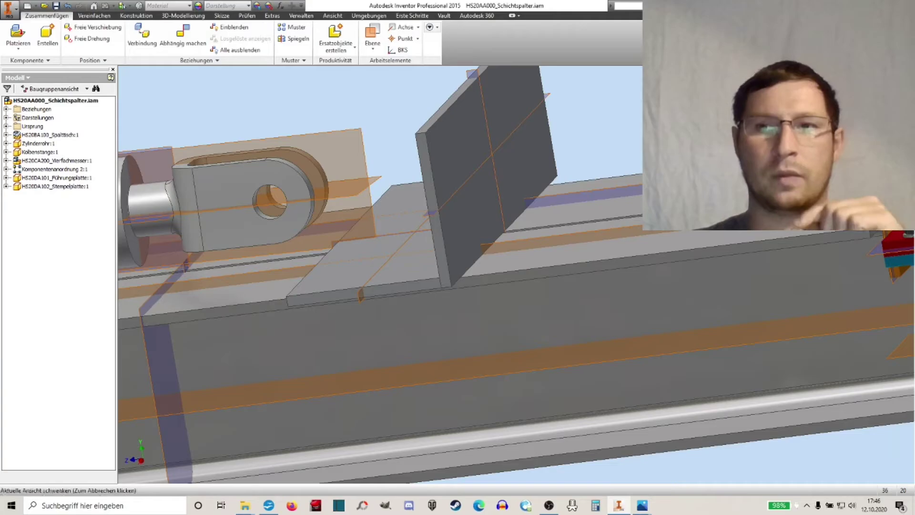
Inspect the plate's seating on the guide plate from the front view
{"action": "key", "text": "F5"}
{"action": "scroll", "coordinate": [589, 256], "scroll_direction": "up", "scroll_amount": 6}
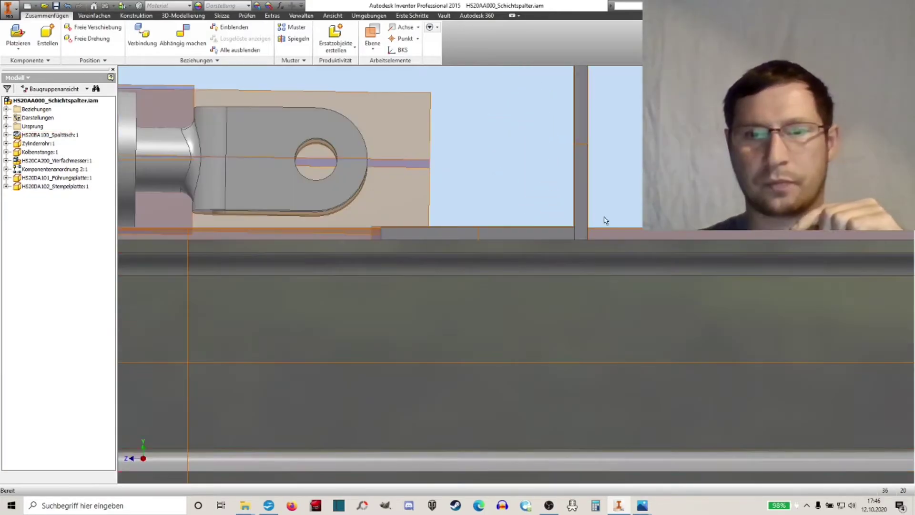
{"action": "scroll", "coordinate": [589, 256], "scroll_direction": "up", "scroll_amount": 3}
{"action": "middle_click_drag", "start_coordinate": [600, 201], "coordinate": [494, 268]}
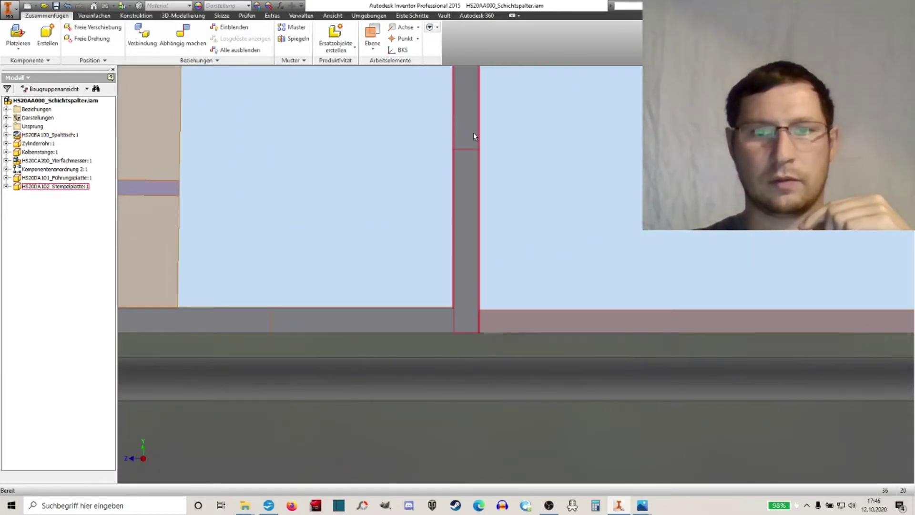
{"action": "scroll", "coordinate": [516, 279], "scroll_direction": "down", "scroll_amount": 5}
{"action": "middle_click_drag", "start_coordinate": [517, 275], "coordinate": [474, 296]}
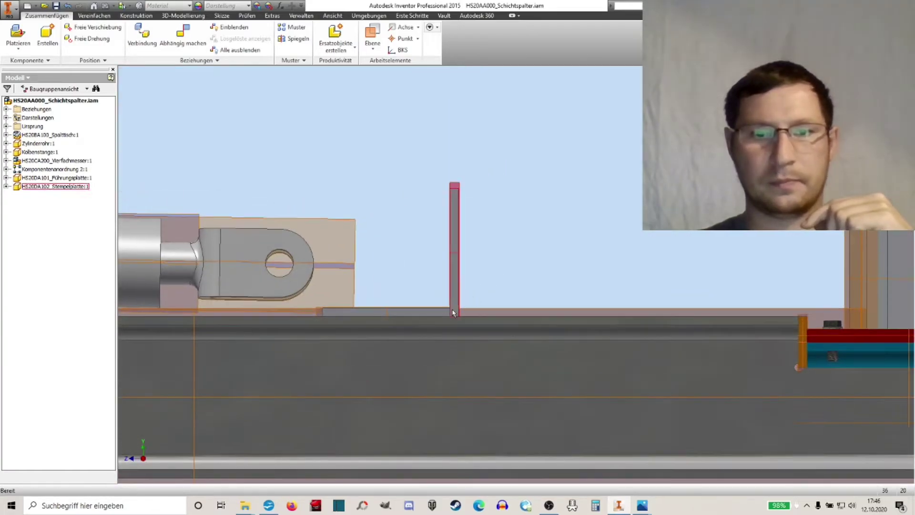
{"action": "scroll", "coordinate": [459, 305], "scroll_direction": "up", "scroll_amount": 3}
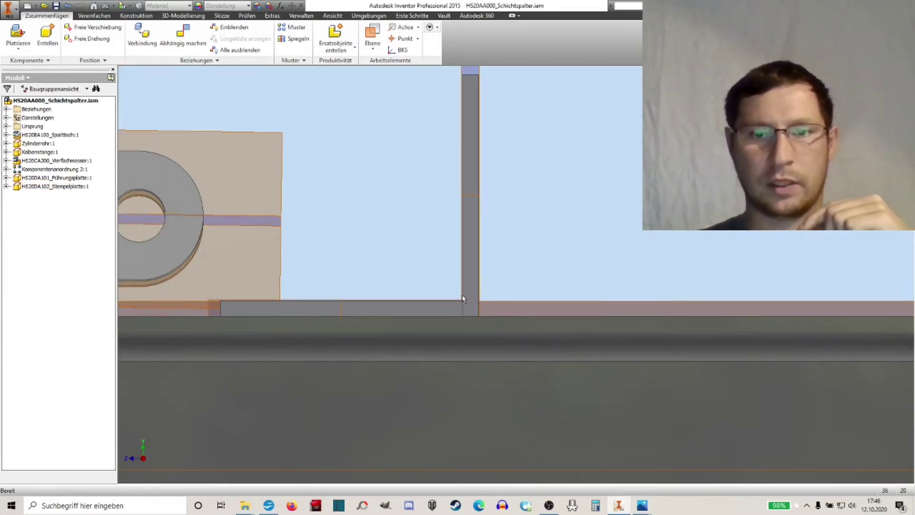
{"action": "scroll", "coordinate": [459, 300], "scroll_direction": "up", "scroll_amount": 5}
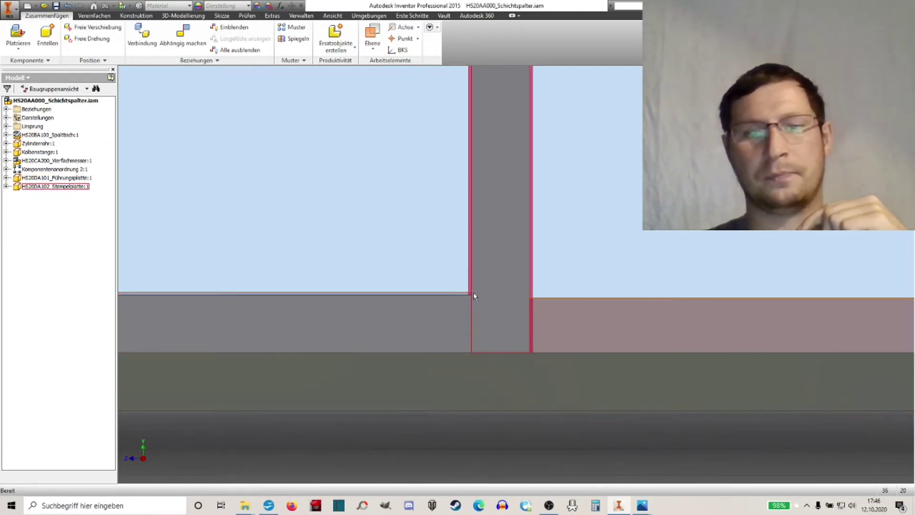
{"action": "scroll", "coordinate": [441, 261], "scroll_direction": "up", "scroll_amount": 5}
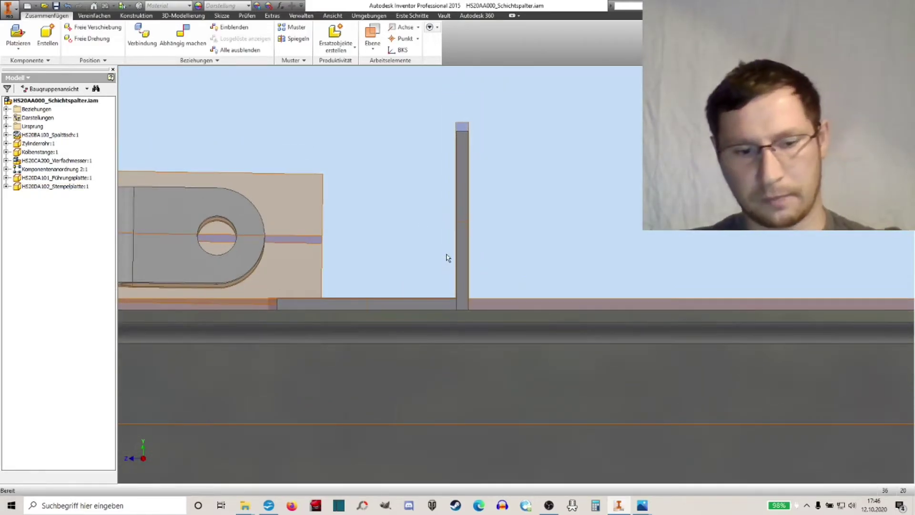
{"action": "mouse_move", "coordinate": [576, 233]}
{"action": "middle_mouse_down", "text": "shift"}
{"action": "mouse_move", "coordinate": [551, 235]}
{"action": "mouse_move", "coordinate": [504, 272]}
{"action": "middle_mouse_up", "text": "shift"}
{"action": "scroll", "coordinate": [500, 266], "scroll_direction": "up", "scroll_amount": 2}
Slide the Stempelplatte right along the rail toward the support structure
{"action": "left_click_drag", "start_coordinate": [520, 262], "coordinate": [695, 316]}
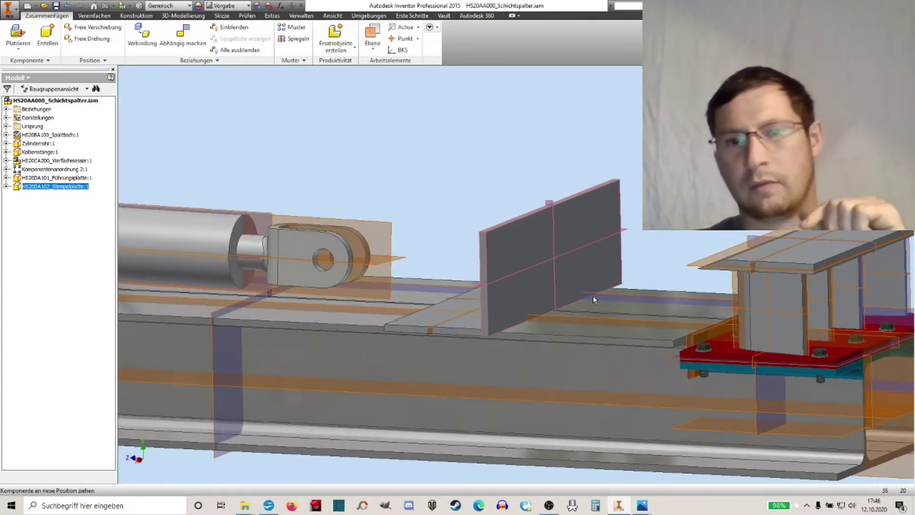
{"action": "middle_click_drag", "start_coordinate": [695, 316], "coordinate": [527, 172]}
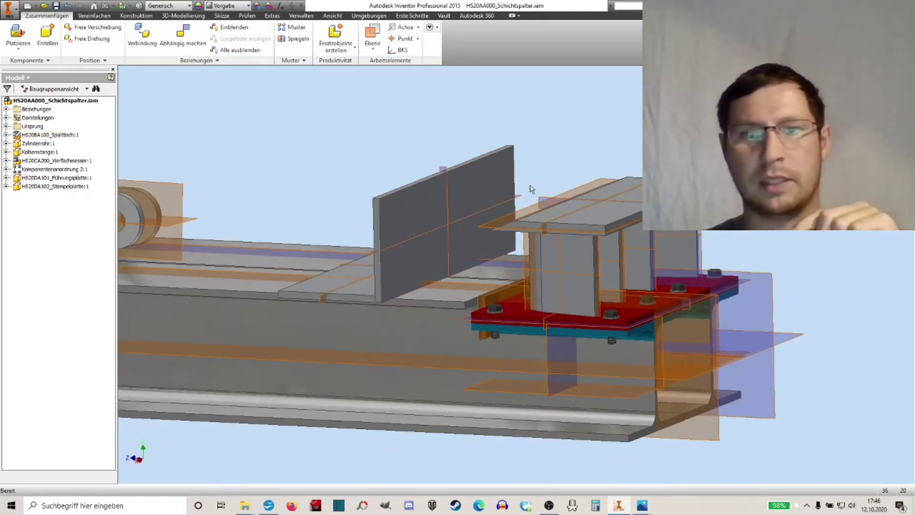
{"action": "scroll", "coordinate": [531, 187], "scroll_direction": "down", "scroll_amount": 3}
{"action": "scroll", "coordinate": [373, 185], "scroll_direction": "down", "scroll_amount": 3}
{"action": "left_click_drag", "start_coordinate": [373, 185], "coordinate": [422, 131]}
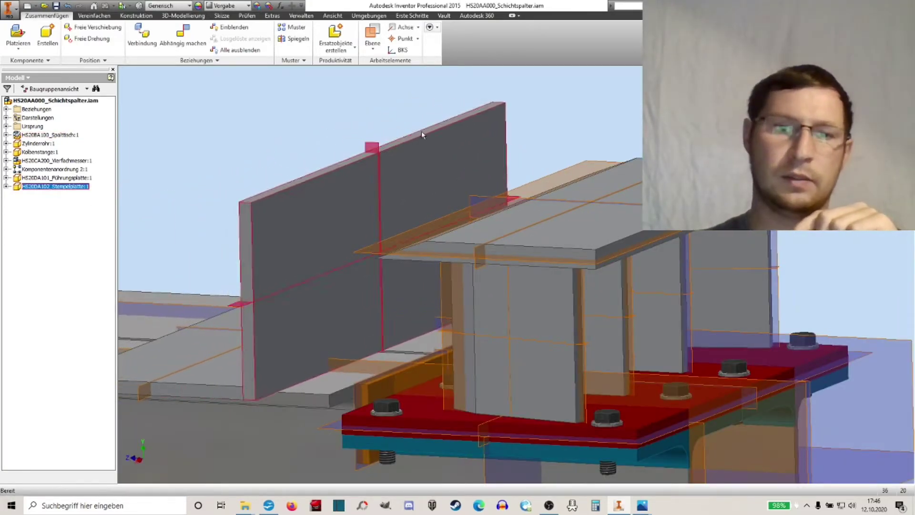
Measure the 120 mm distance from the support's top face to the lower slab
{"action": "left_click", "coordinate": [247, 16]}
{"action": "left_click", "coordinate": [80, 34]}
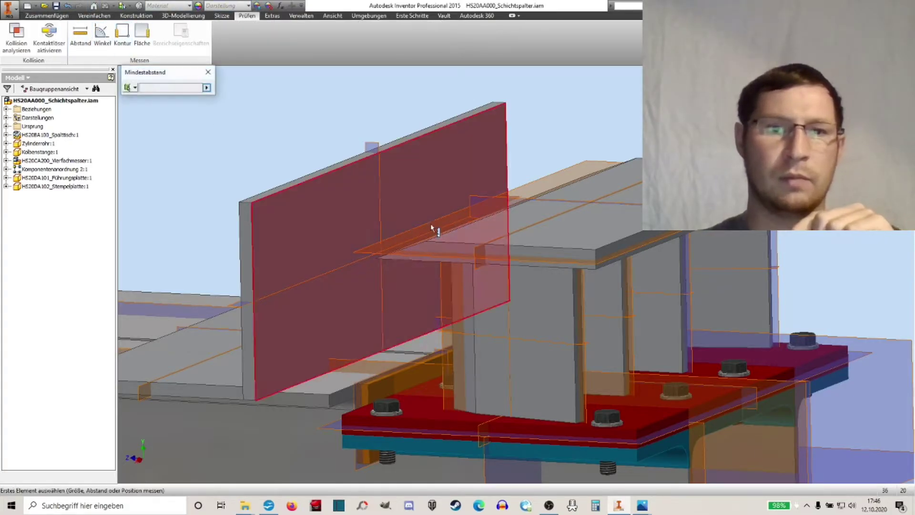
{"action": "left_click", "coordinate": [495, 232]}
{"action": "left_click", "coordinate": [326, 389]}
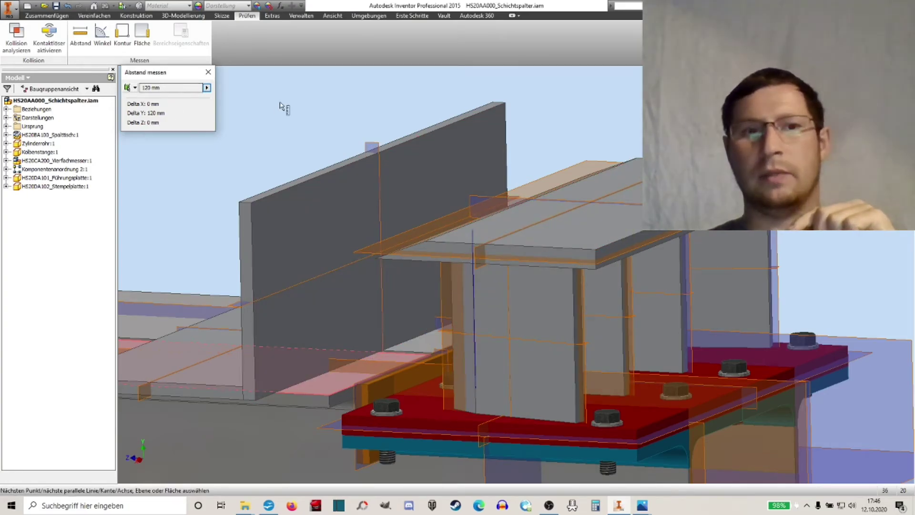
{"action": "right_click", "coordinate": [284, 146]}
{"action": "left_click", "coordinate": [271, 136]}
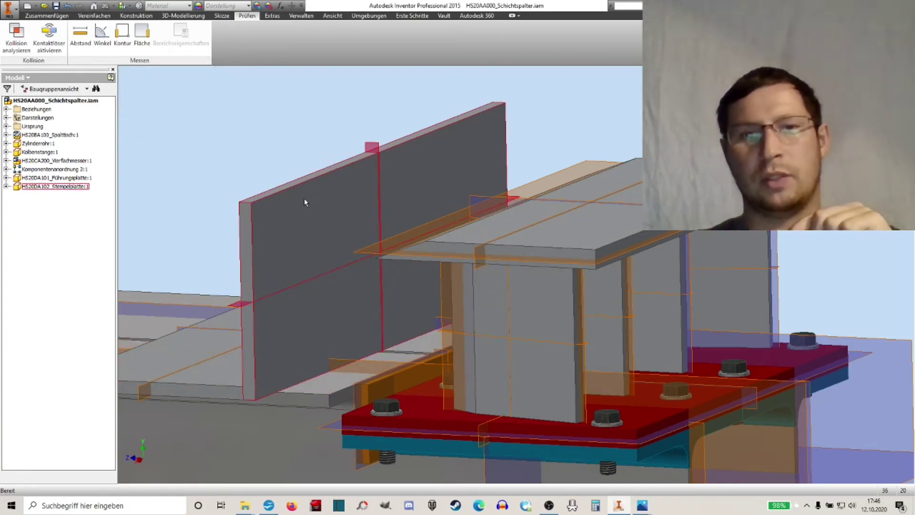
Nudge the Stempelplatte right, then from a side view slide it farther left
{"action": "left_click_drag", "start_coordinate": [307, 199], "coordinate": [382, 220]}
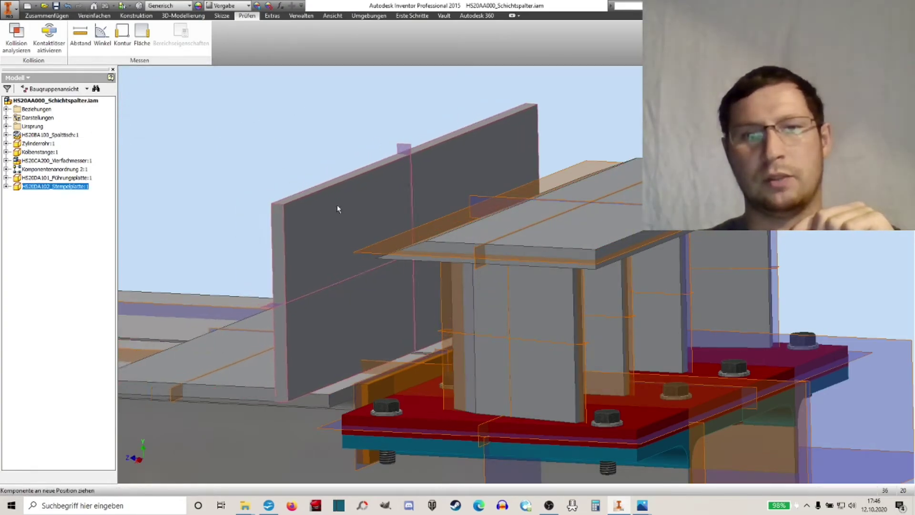
{"action": "left_click", "coordinate": [372, 151]}
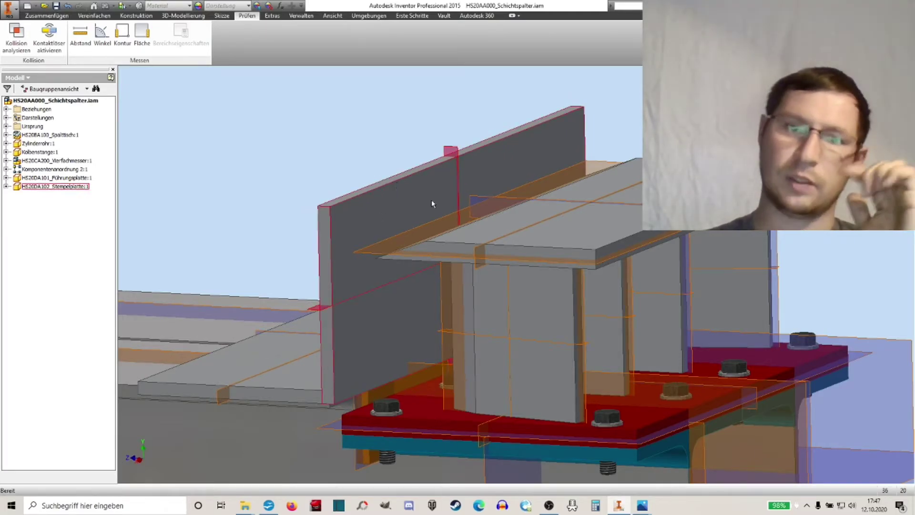
{"action": "scroll", "coordinate": [658, 238], "scroll_direction": "down", "scroll_amount": 3}
{"action": "left_click", "coordinate": [872, 105]}
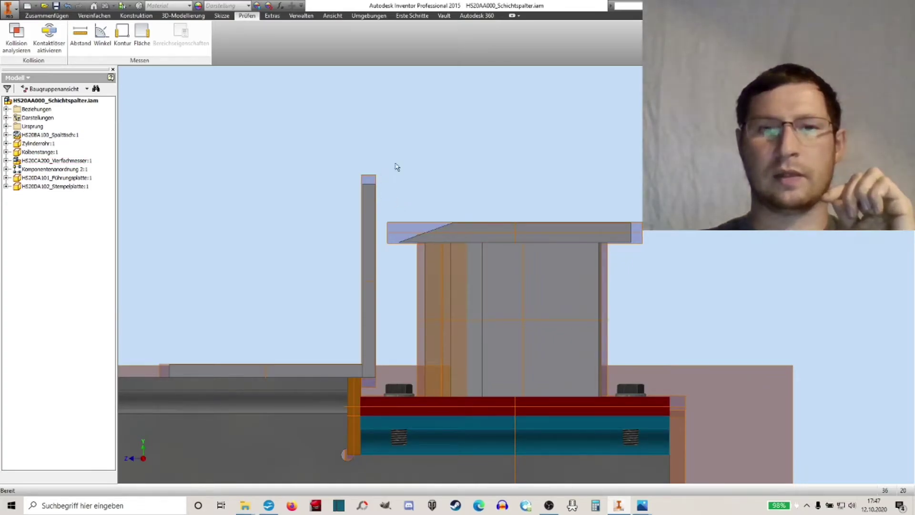
{"action": "scroll", "coordinate": [429, 128], "scroll_direction": "up", "scroll_amount": 3}
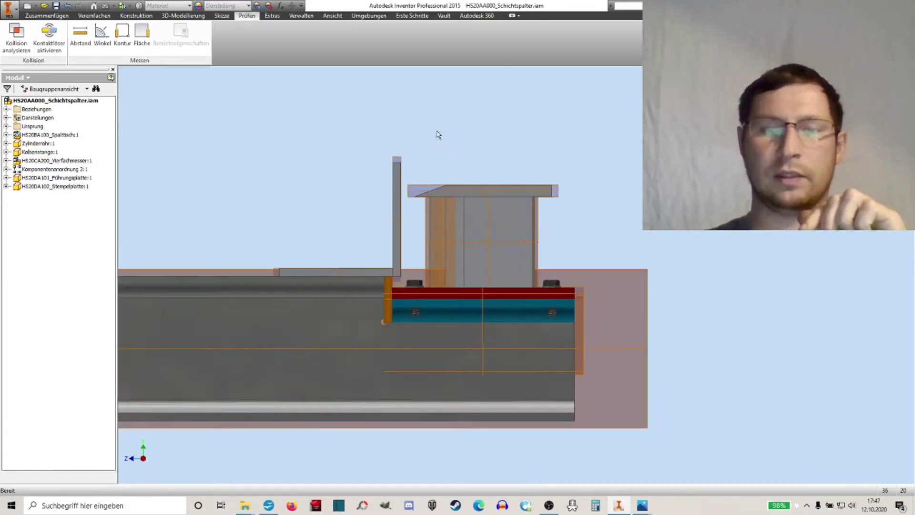
{"action": "middle_click_drag", "start_coordinate": [438, 135], "coordinate": [397, 246]}
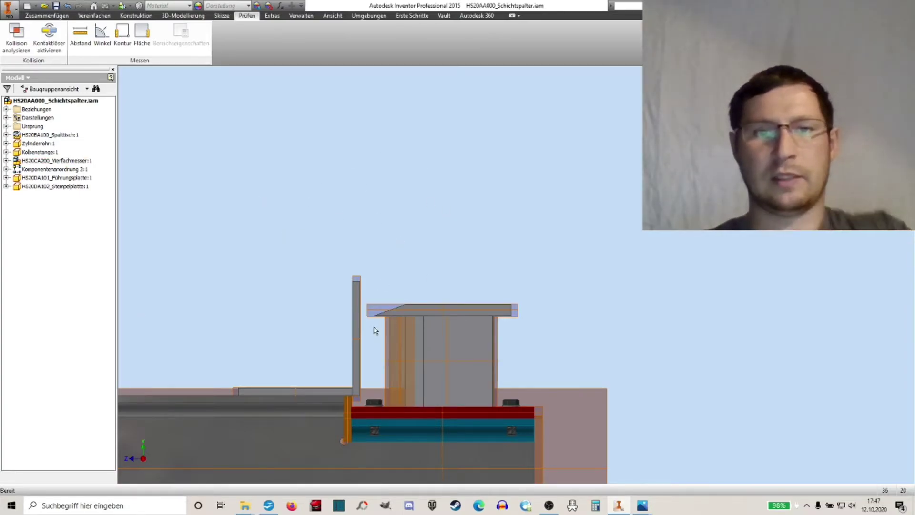
{"action": "left_click_drag", "start_coordinate": [359, 336], "coordinate": [329, 337]}
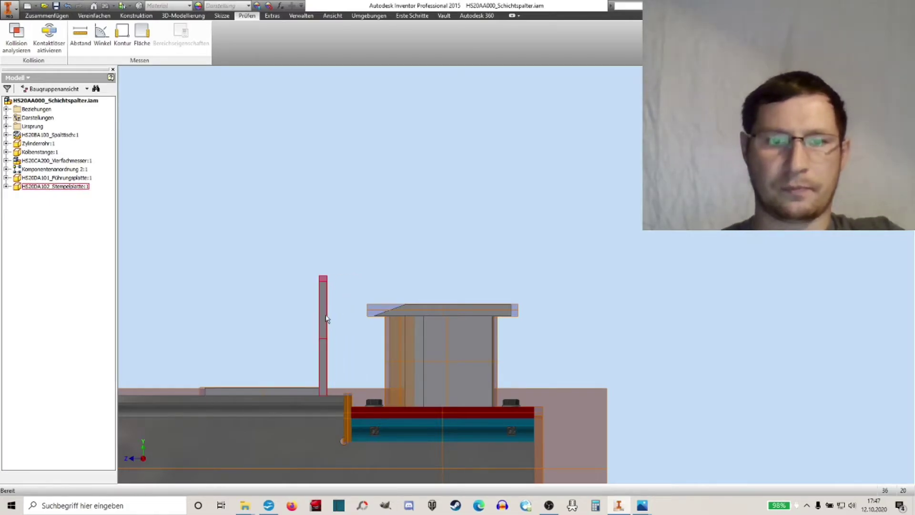
Edit the Stempelplatte's Skizze1 and change the 150 mm dimension to 200 mm
{"action": "double_click", "coordinate": [324, 321]}
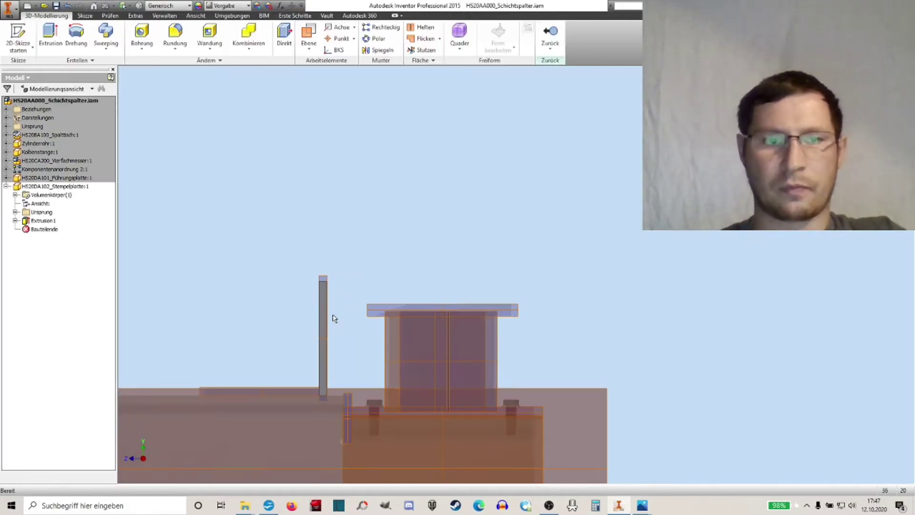
{"action": "right_click", "coordinate": [44, 234]}
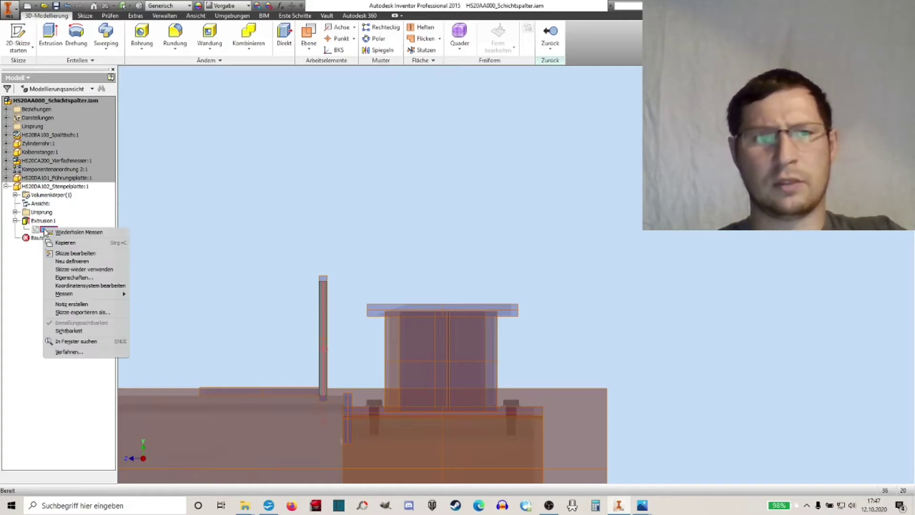
{"action": "left_click", "coordinate": [67, 260]}
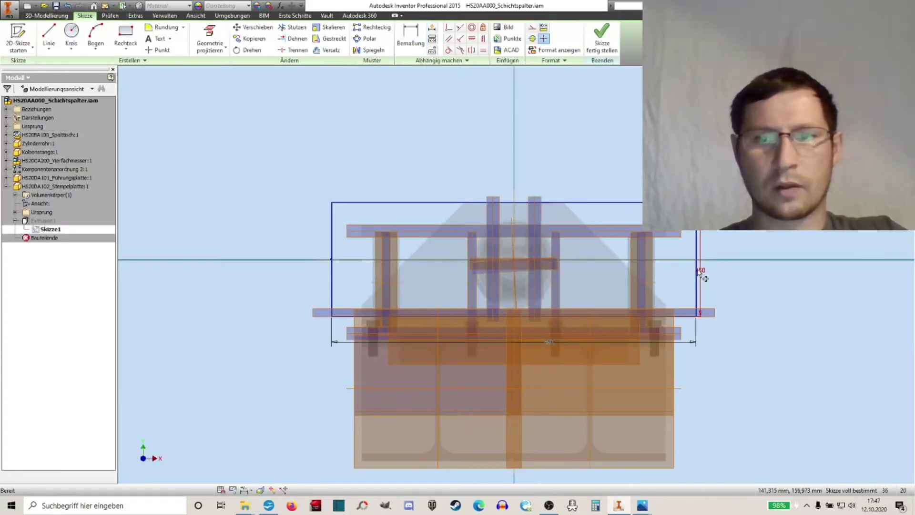
{"action": "double_click", "coordinate": [700, 272]}
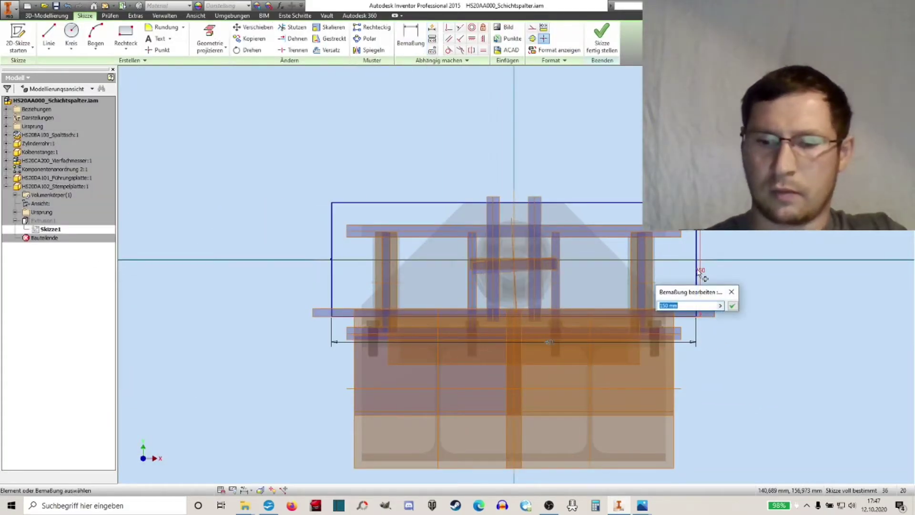
{"action": "key", "text": "Return"}
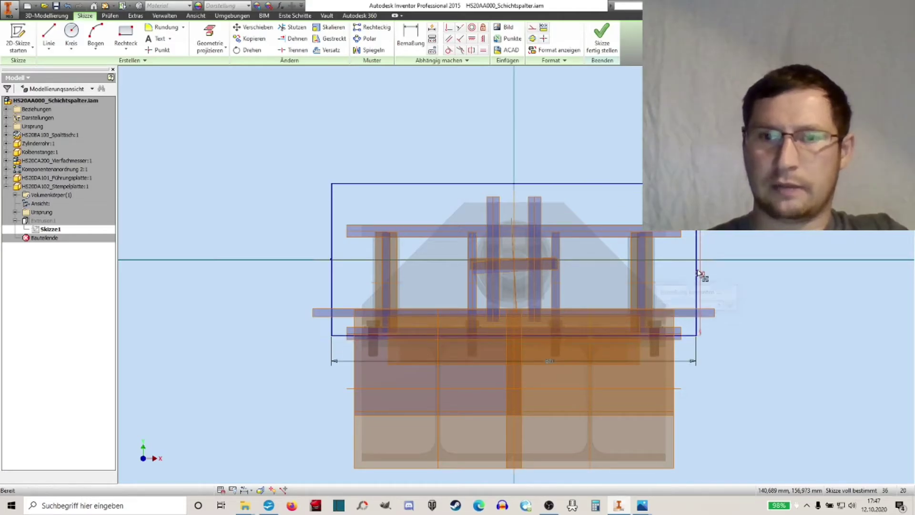
Finish the sketch so the plate updates, and return to the assembly
{"action": "right_click", "coordinate": [613, 160]}
{"action": "left_click", "coordinate": [616, 187]}
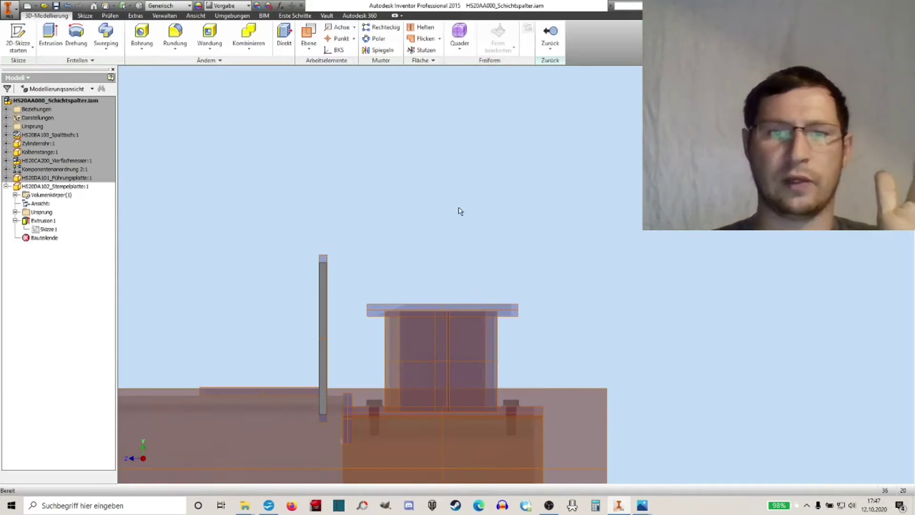
{"action": "right_click", "coordinate": [408, 244]}
{"action": "left_click", "coordinate": [409, 259]}
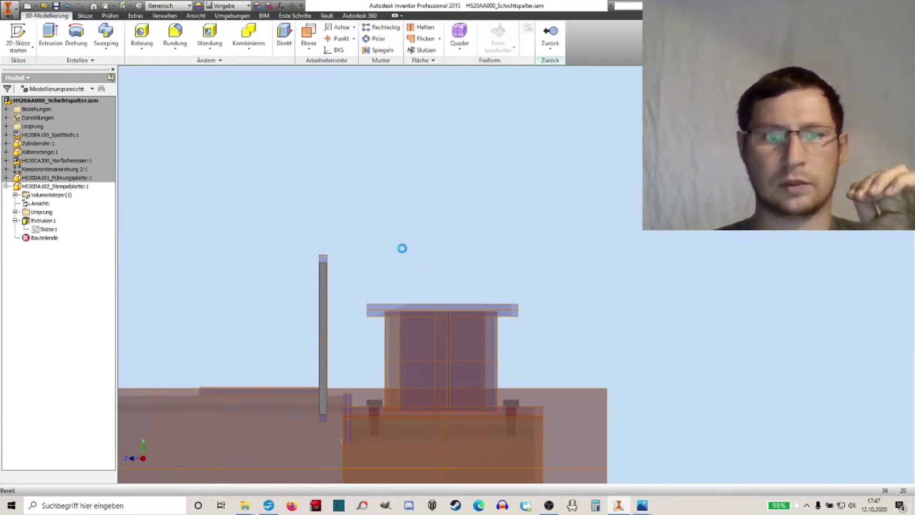
{"action": "left_click", "coordinate": [7, 187]}
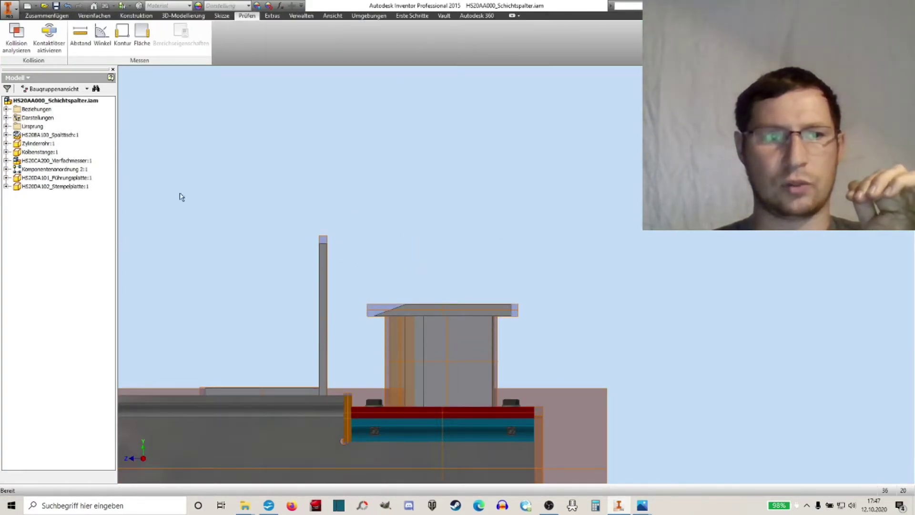
Create a new Wolf-Norm part and sketch a circle centred on the origin
{"action": "left_click", "coordinate": [27, 6]}
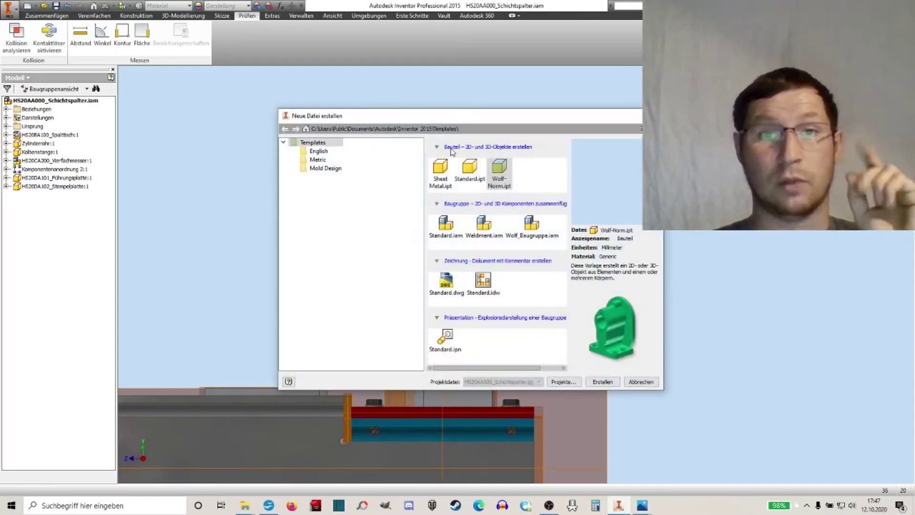
{"action": "double_click", "coordinate": [498, 174]}
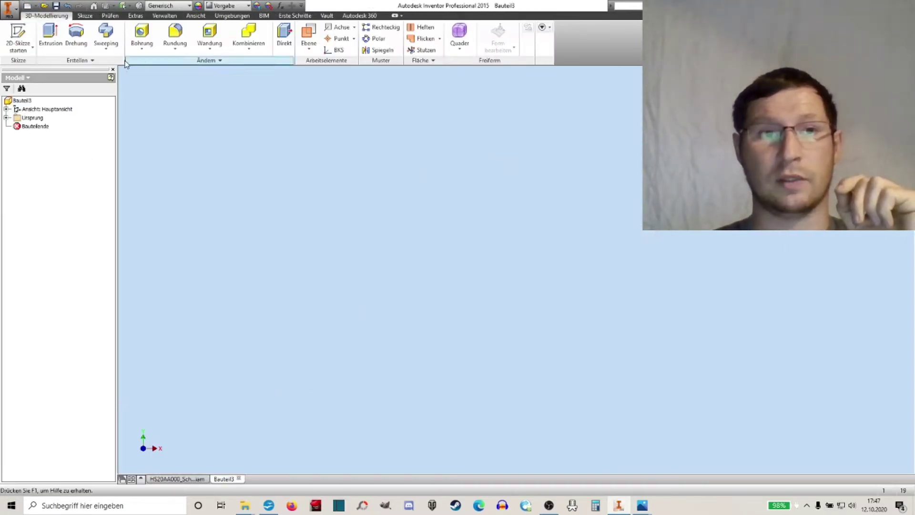
{"action": "left_click", "coordinate": [482, 153]}
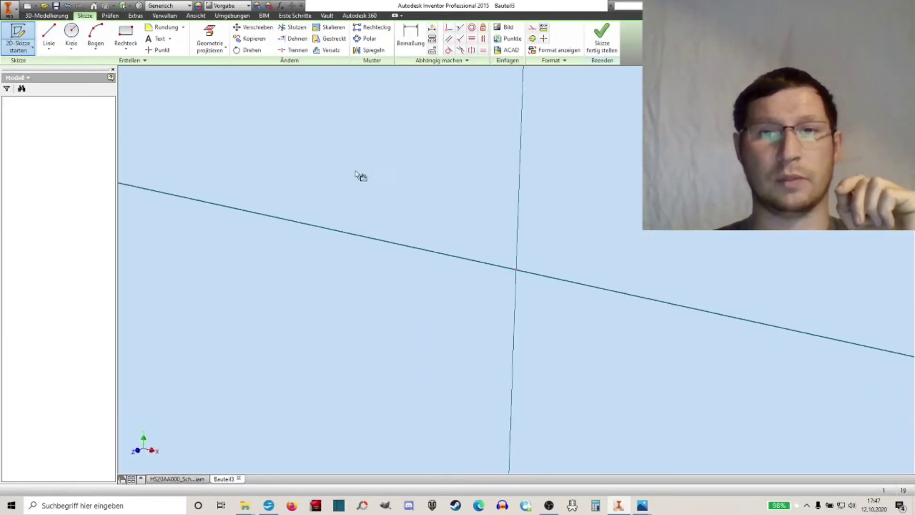
{"action": "left_click", "coordinate": [73, 32]}
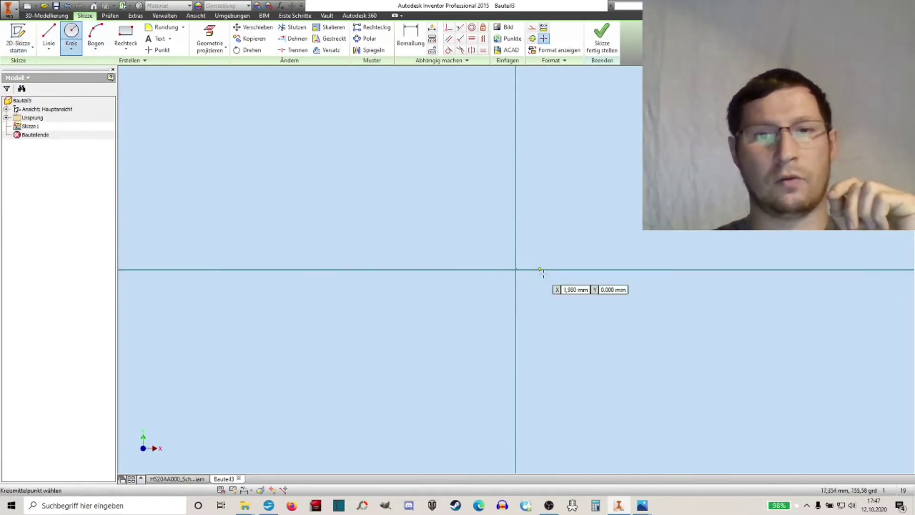
{"action": "left_click", "coordinate": [516, 270]}
{"action": "left_click", "coordinate": [676, 370]}
{"action": "right_click", "coordinate": [579, 241]}
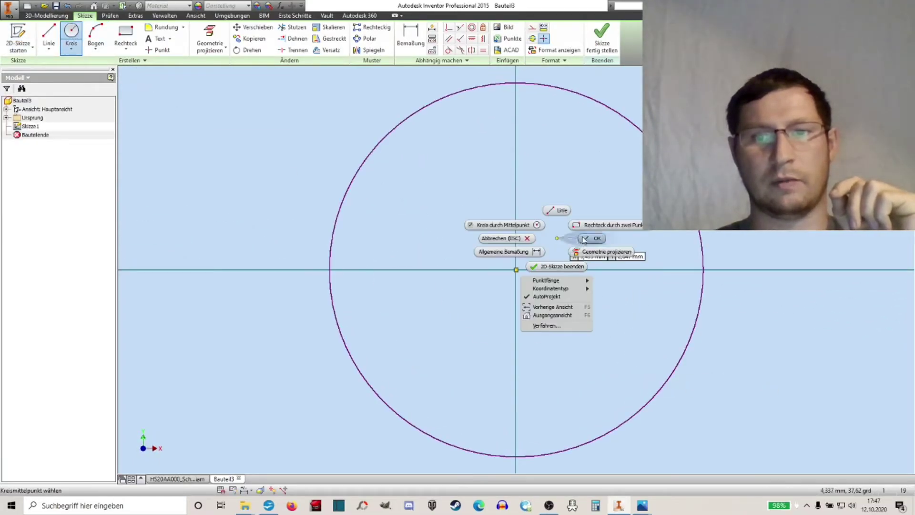
{"action": "left_click", "coordinate": [614, 240]}
Dimension the circle to a 600 mm diameter
{"action": "scroll", "coordinate": [582, 256], "scroll_direction": "down", "scroll_amount": 2}
{"action": "middle_click_drag", "start_coordinate": [582, 256], "coordinate": [509, 256]}
{"action": "left_click", "coordinate": [210, 35]}
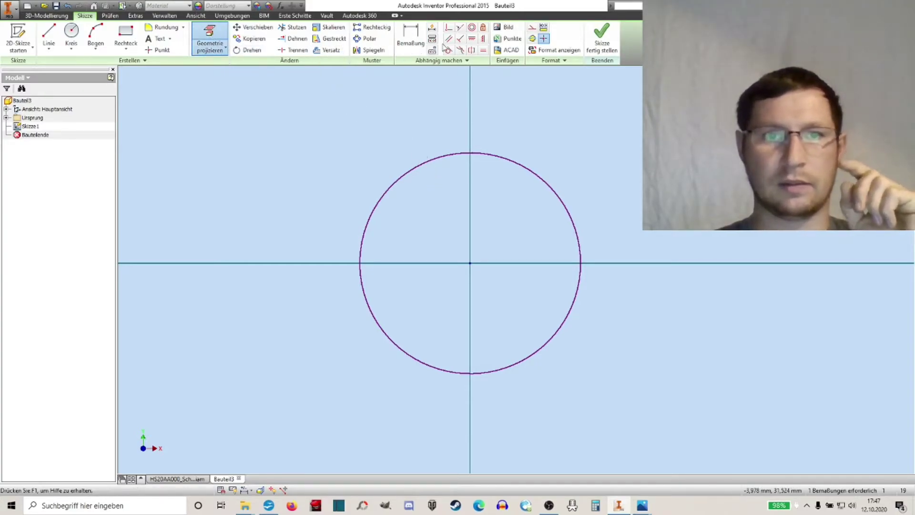
{"action": "key", "text": "d"}
{"action": "left_click", "coordinate": [427, 164]}
{"action": "left_click", "coordinate": [438, 193]}
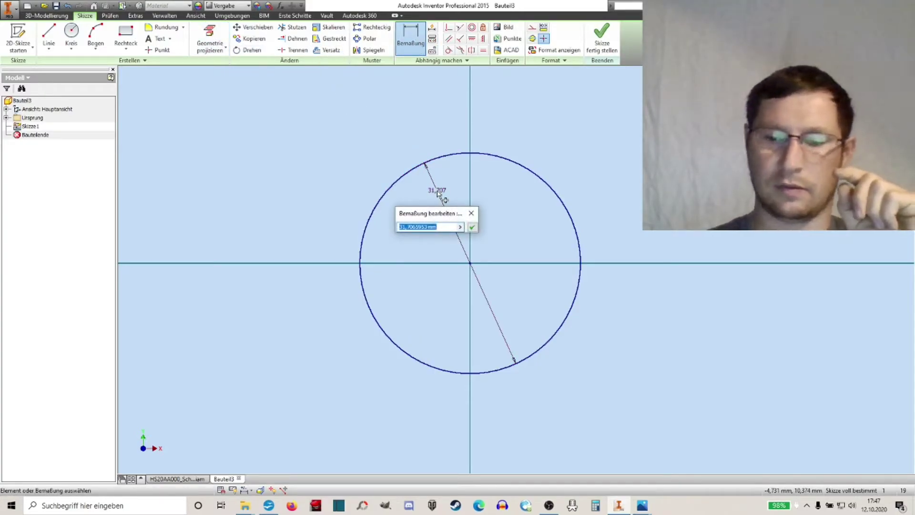
{"action": "type", "text": "0"}
{"action": "key", "text": "Return"}
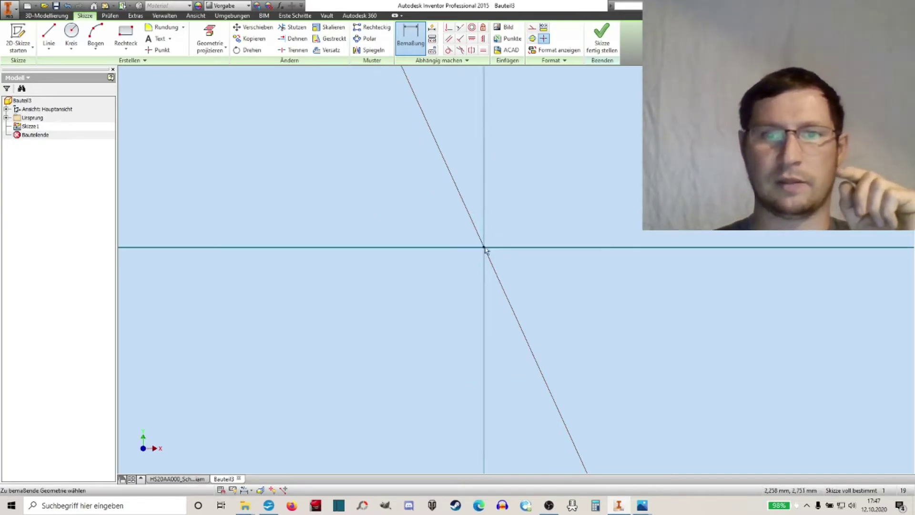
{"action": "scroll", "coordinate": [438, 193], "scroll_direction": "down", "scroll_amount": 5}
{"action": "middle_click_drag", "start_coordinate": [497, 240], "coordinate": [420, 253]}
{"action": "right_click", "coordinate": [420, 254]}
{"action": "left_click", "coordinate": [475, 264]}
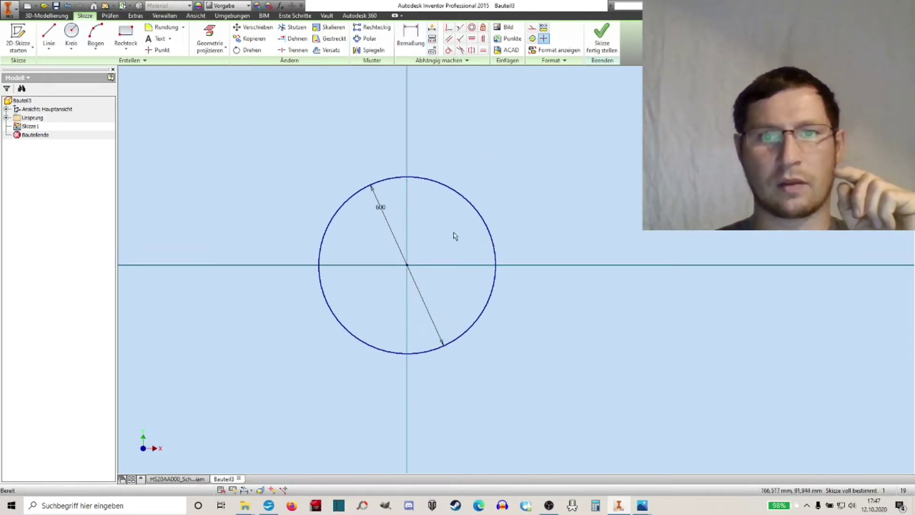
Finish the sketch and extrude the circle 500 mm symmetrically into a cylinder
{"action": "left_click", "coordinate": [602, 35]}
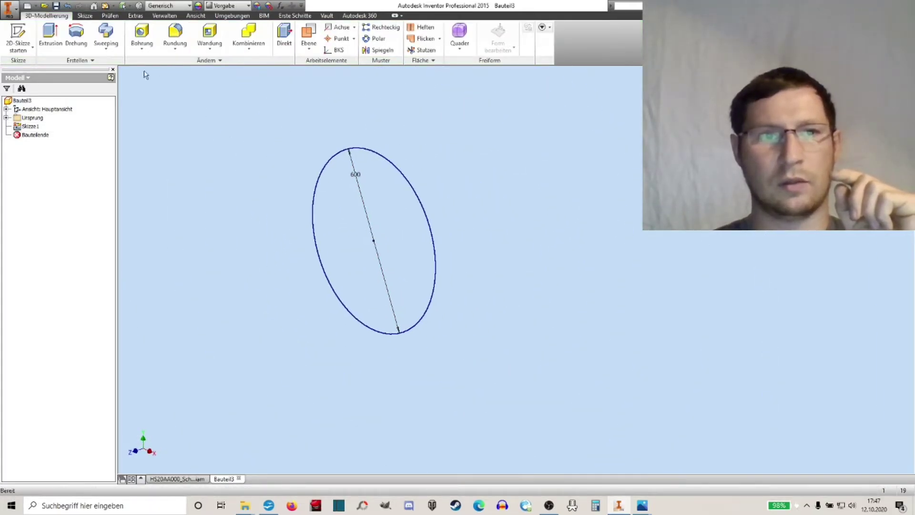
{"action": "left_click", "coordinate": [50, 36]}
{"action": "left_click", "coordinate": [220, 124]}
{"action": "type", "text": "500"}
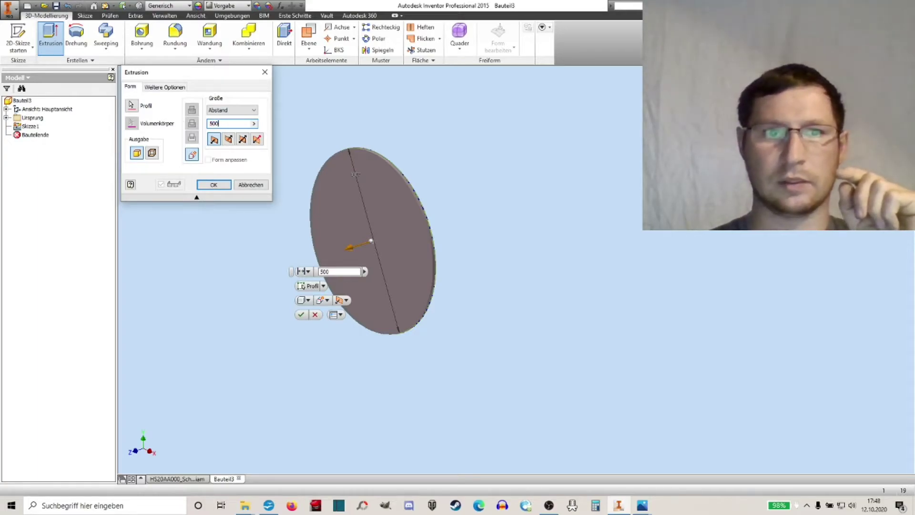
{"action": "left_click", "coordinate": [243, 139]}
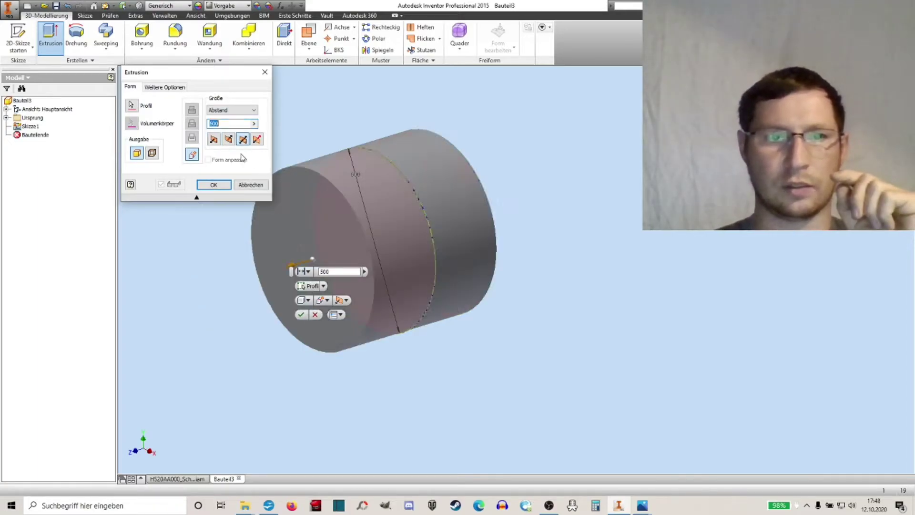
{"action": "left_click", "coordinate": [226, 186]}
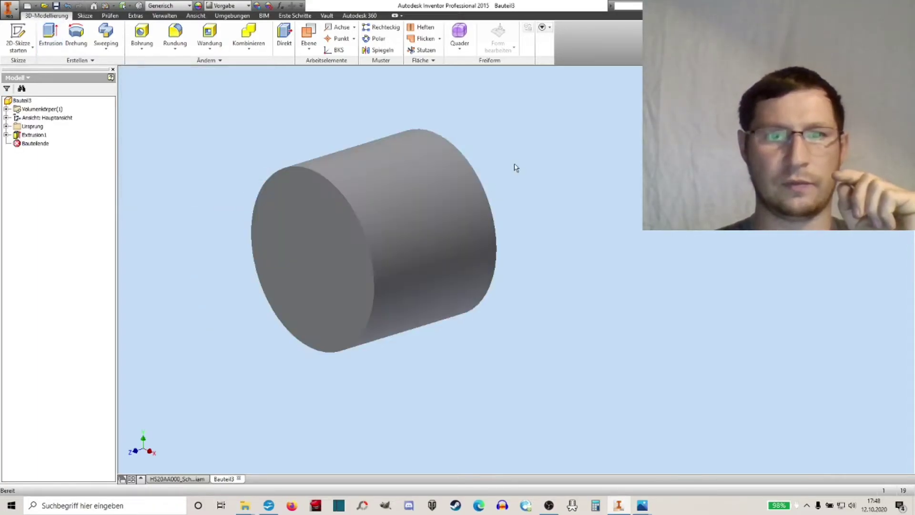
{"action": "left_click", "coordinate": [234, 7]}
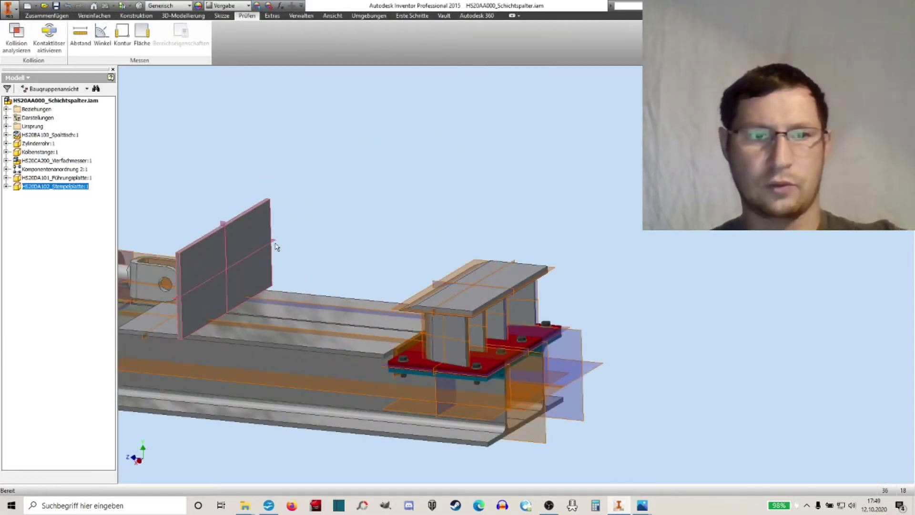
Deselect the Stempelplatte and orbit the assembly to an angled view
{"action": "left_click", "coordinate": [334, 202]}
{"action": "middle_click_drag", "start_coordinate": [333, 202], "coordinate": [388, 199], "text": "shift"}
{"action": "right_click", "coordinate": [388, 198]}
{"action": "key", "text": "Escape"}
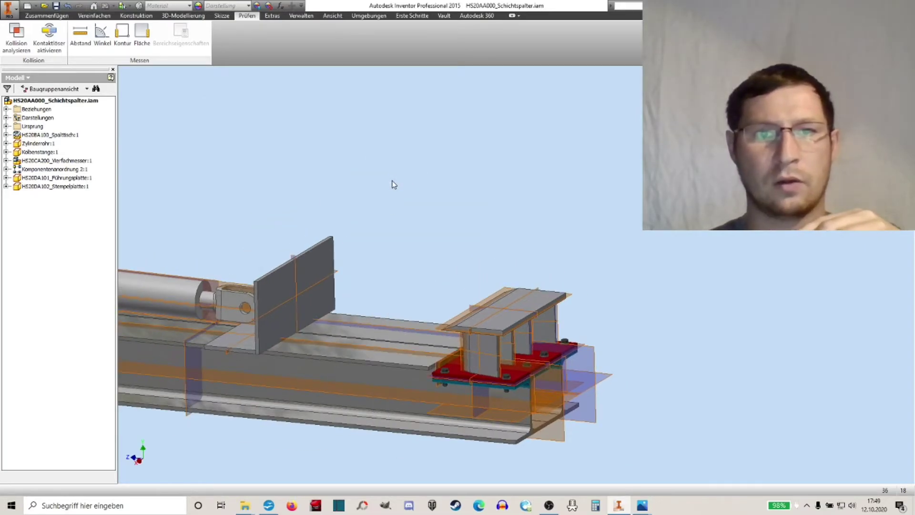
Place the Baumstamm.ipt log part into the splitter assembly
{"action": "key", "text": "p"}
{"action": "scroll", "coordinate": [342, 334], "scroll_direction": "down", "scroll_amount": 3}
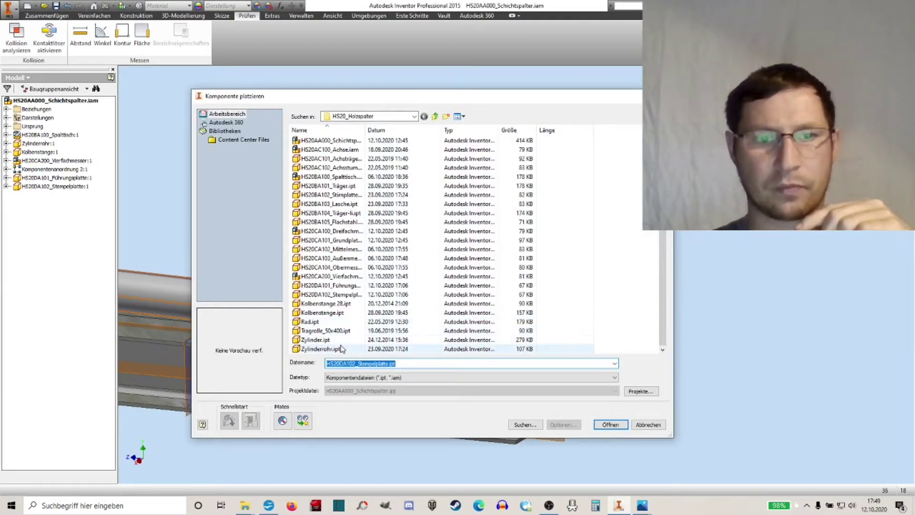
{"action": "scroll", "coordinate": [334, 312], "scroll_direction": "up", "scroll_amount": 3}
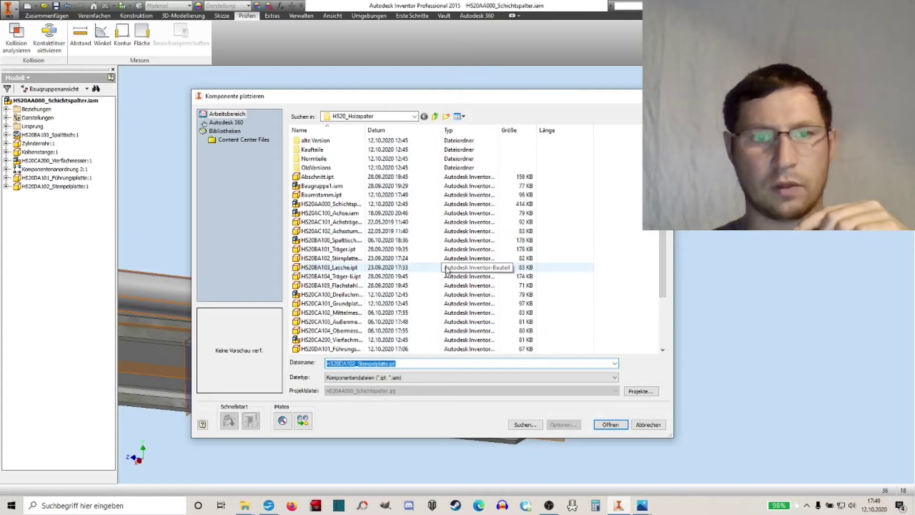
{"action": "left_click", "coordinate": [322, 195]}
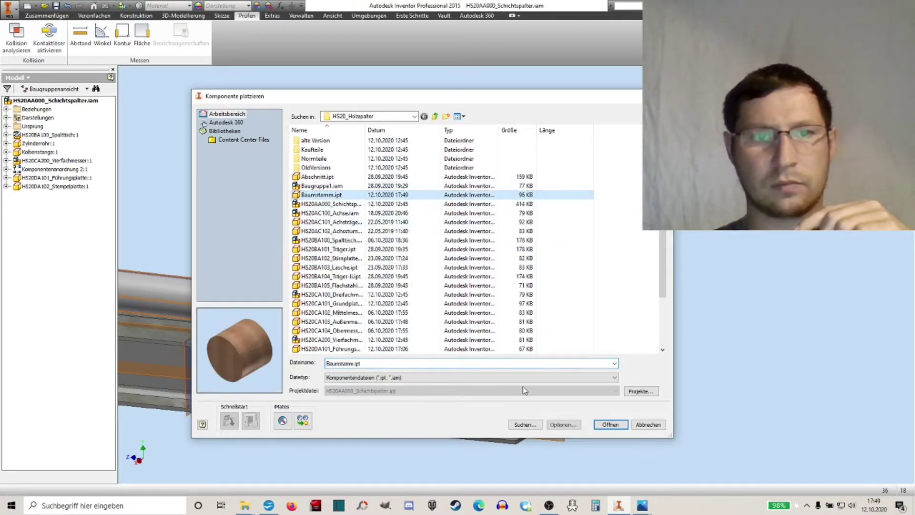
{"action": "left_click", "coordinate": [600, 428]}
{"action": "left_click", "coordinate": [378, 160]}
{"action": "right_click", "coordinate": [581, 155]}
{"action": "left_click", "coordinate": [622, 159]}
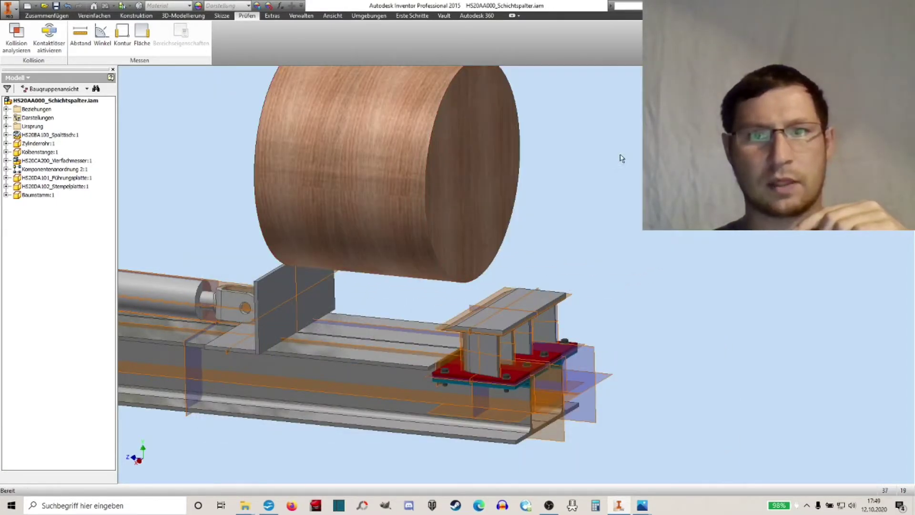
{"action": "scroll", "coordinate": [538, 195], "scroll_direction": "up", "scroll_amount": 3}
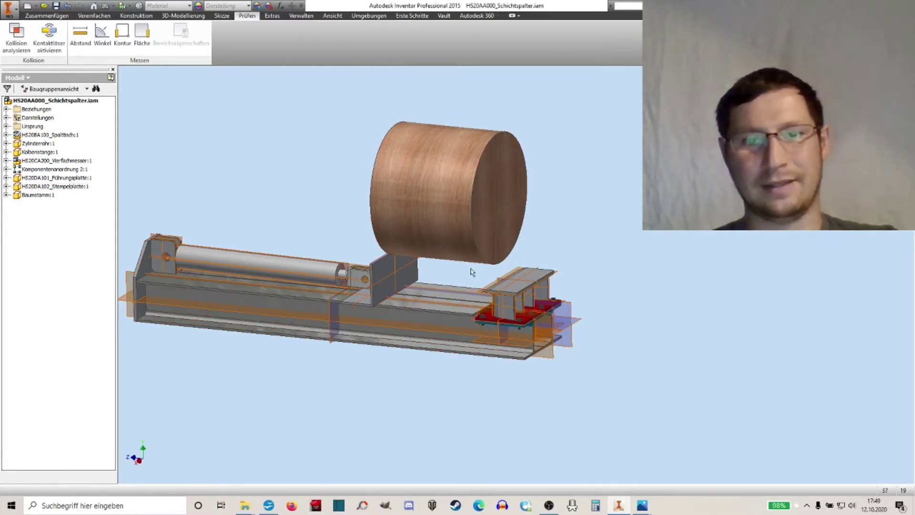
{"action": "left_click", "coordinate": [47, 15]}
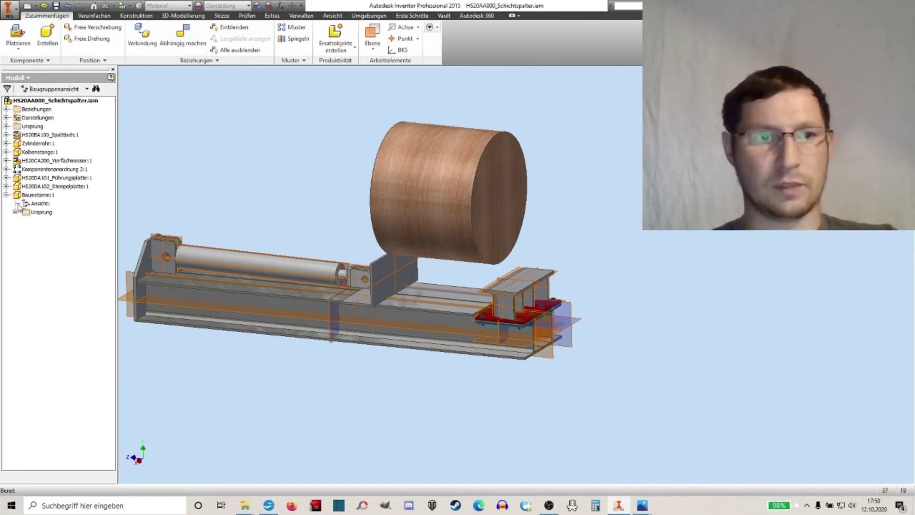
Drag the log down onto the machine frame and hide the orange work planes
{"action": "left_click", "coordinate": [15, 212]}
{"action": "left_click_drag", "start_coordinate": [458, 186], "coordinate": [512, 303]}
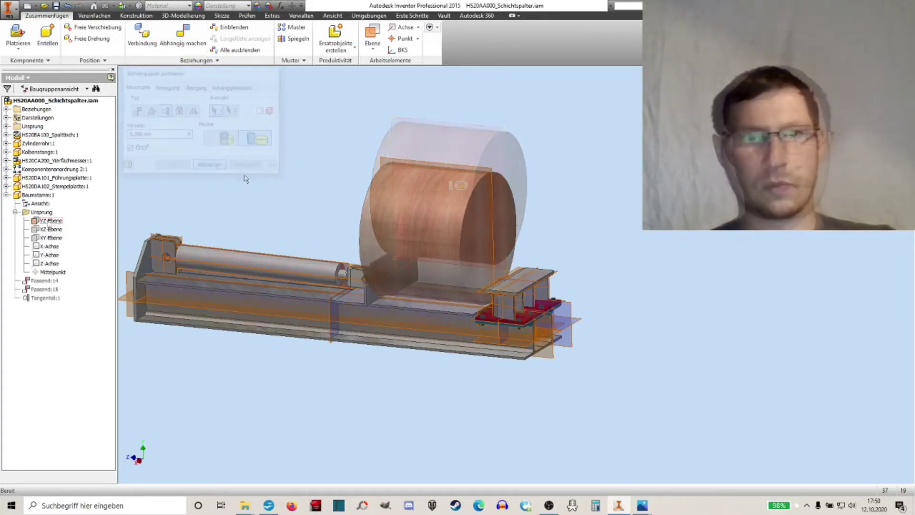
{"action": "scroll", "coordinate": [511, 303], "scroll_direction": "up", "scroll_amount": 3}
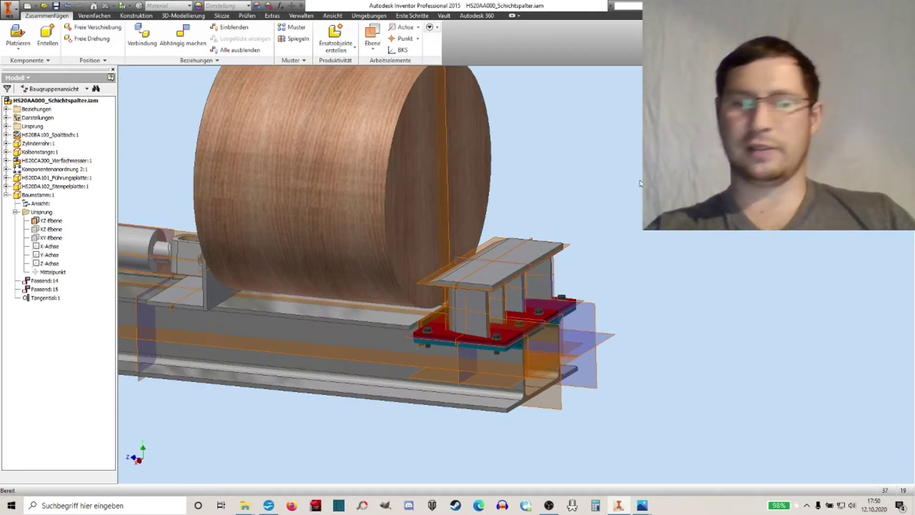
{"action": "left_click", "coordinate": [332, 16]}
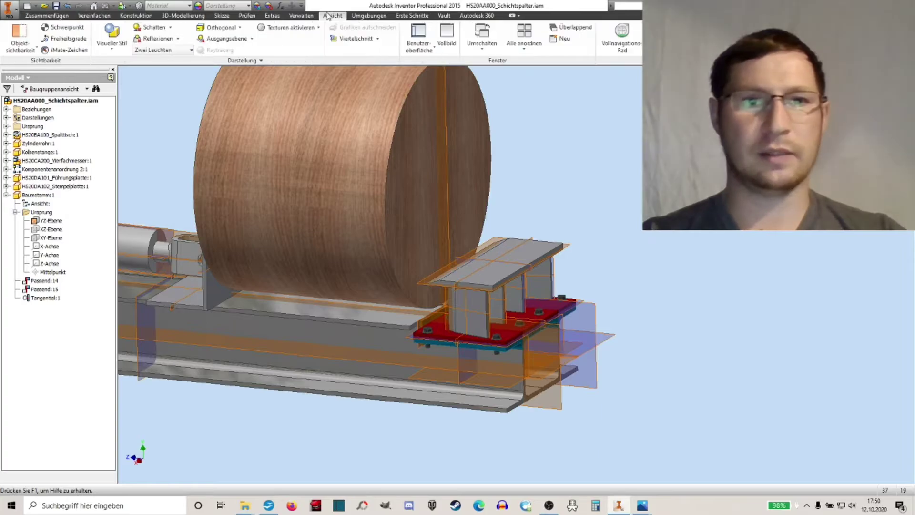
{"action": "left_click", "coordinate": [44, 50]}
{"action": "scroll", "coordinate": [567, 194], "scroll_direction": "down", "scroll_amount": 3}
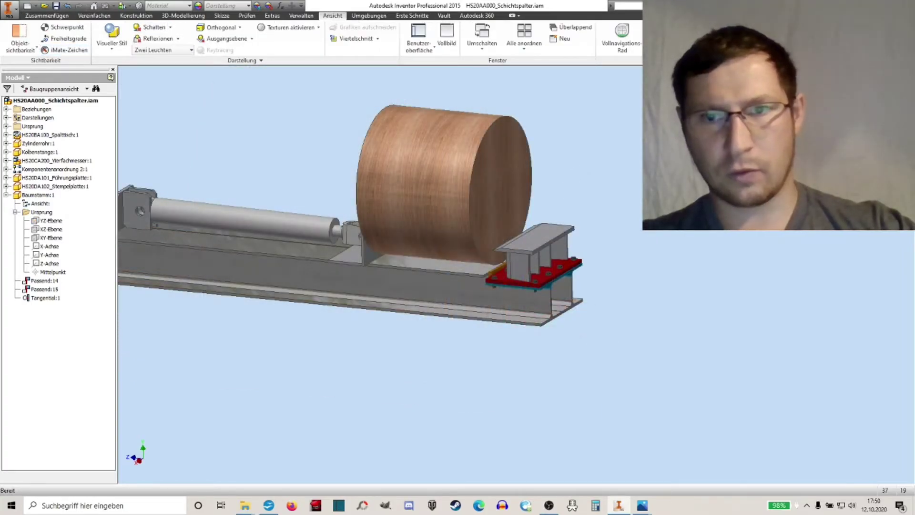
View the machine from the front, then orbit to an exact side view
{"action": "key", "text": "F2"}
{"action": "key", "text": "F5"}
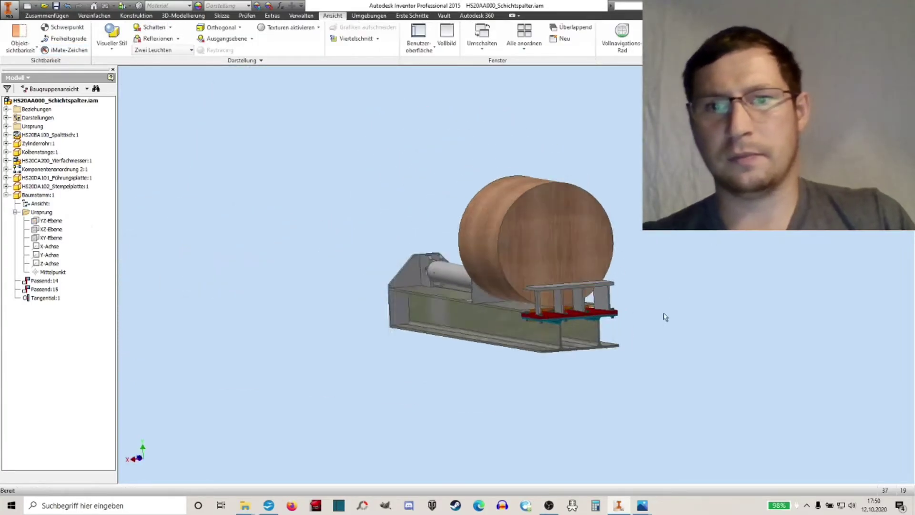
{"action": "scroll", "coordinate": [650, 256], "scroll_direction": "up", "scroll_amount": 5}
{"action": "left_click_drag", "start_coordinate": [650, 256], "coordinate": [646, 257]}
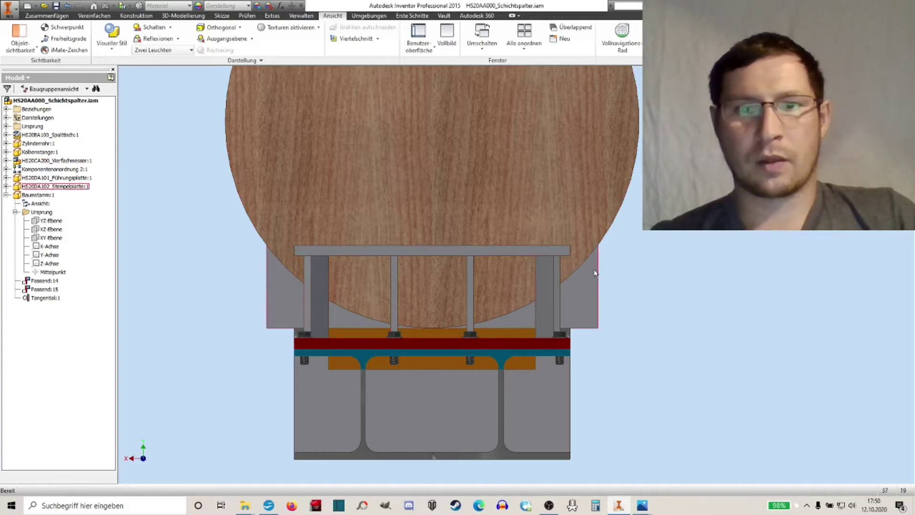
{"action": "scroll", "coordinate": [656, 260], "scroll_direction": "up", "scroll_amount": 3}
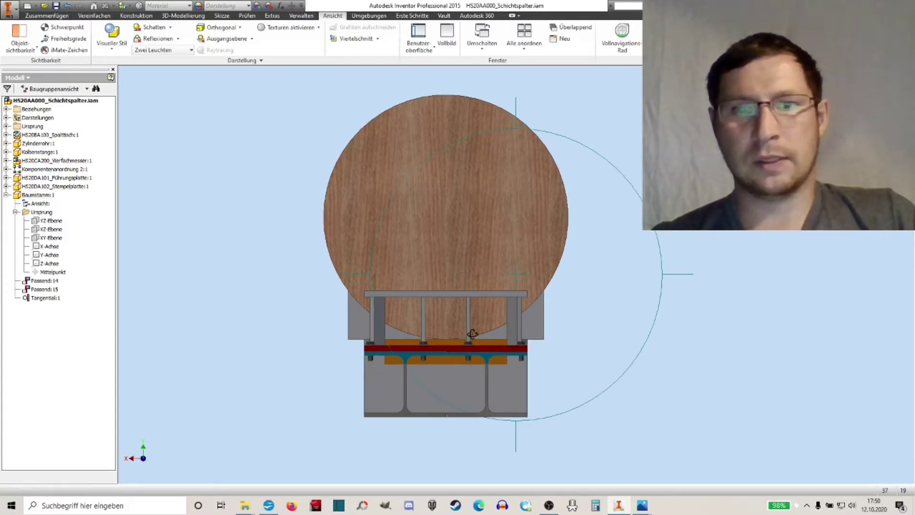
{"action": "mouse_move", "coordinate": [515, 329]}
{"action": "middle_mouse_down", "text": "shift"}
{"action": "mouse_move", "coordinate": [629, 331]}
{"action": "mouse_move", "coordinate": [645, 339]}
{"action": "mouse_move", "coordinate": [615, 329]}
{"action": "middle_mouse_up", "text": "shift"}
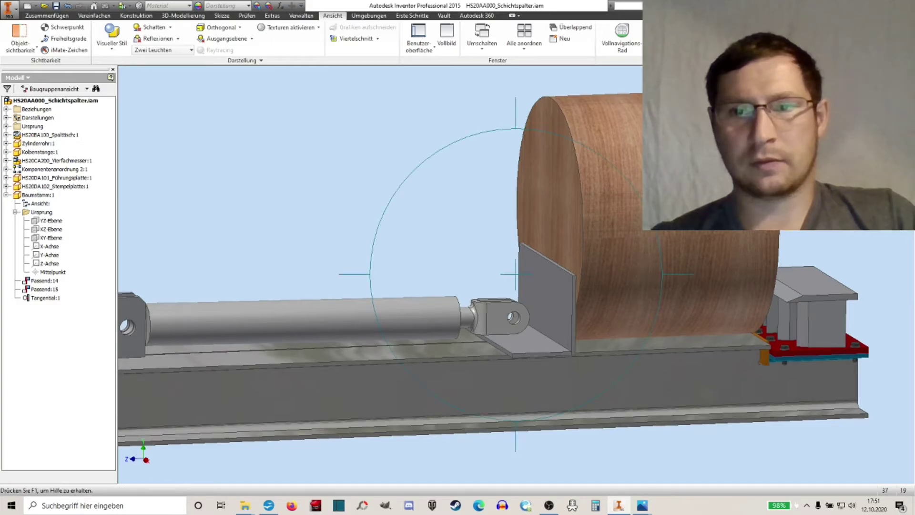
{"action": "key", "text": "F5"}
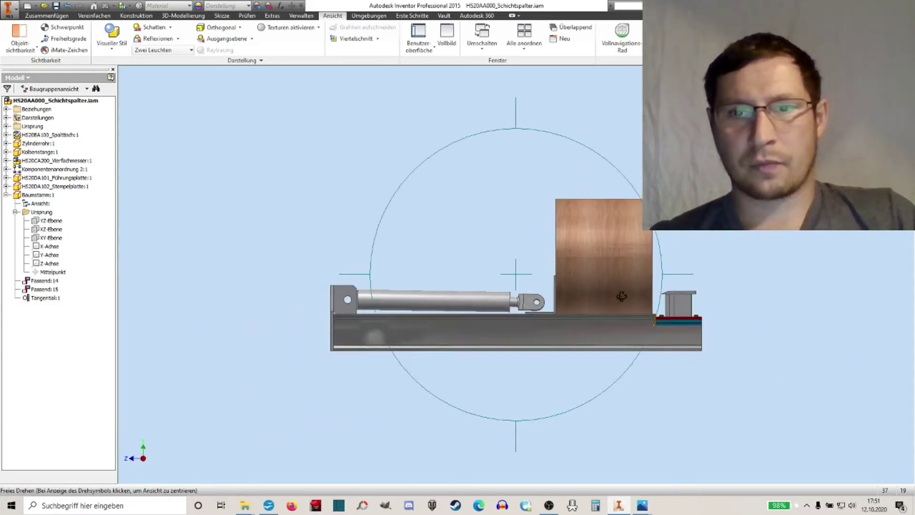
{"action": "right_click", "coordinate": [409, 270]}
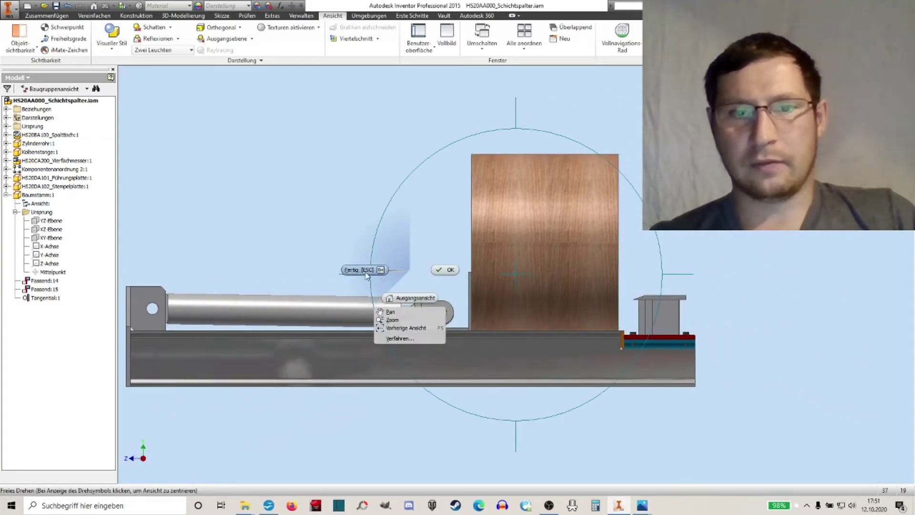
Slide the Baumstamm log right along the frame, then back to the left
{"action": "left_click", "coordinate": [365, 271]}
{"action": "left_click_drag", "start_coordinate": [478, 308], "coordinate": [632, 310]}
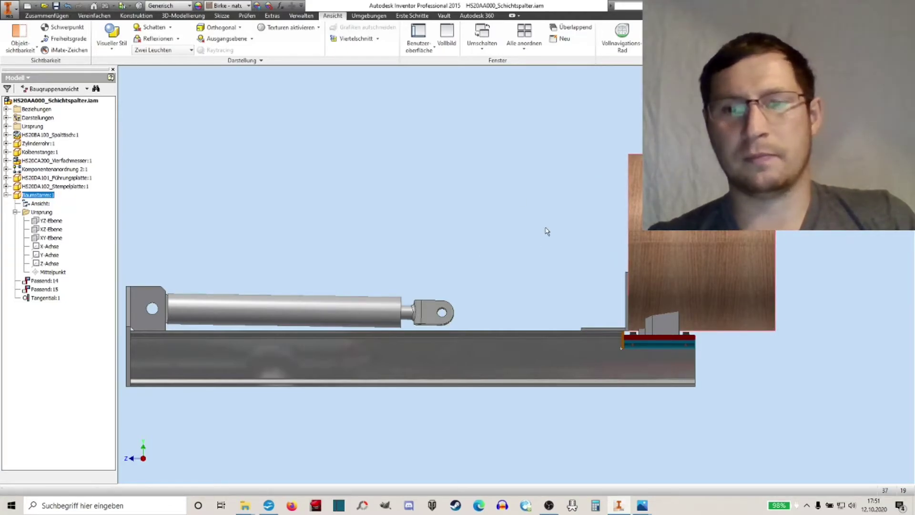
{"action": "middle_click_drag", "start_coordinate": [547, 231], "coordinate": [523, 217]}
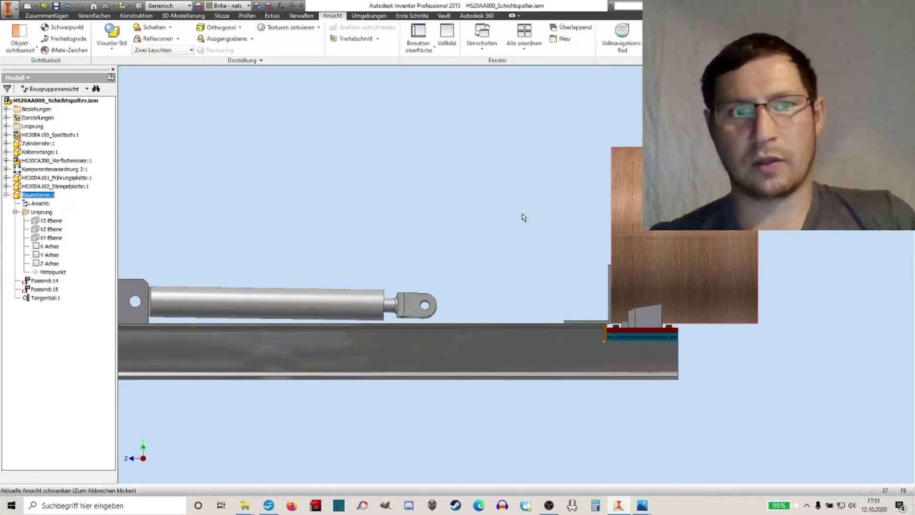
{"action": "left_click", "coordinate": [6, 195]}
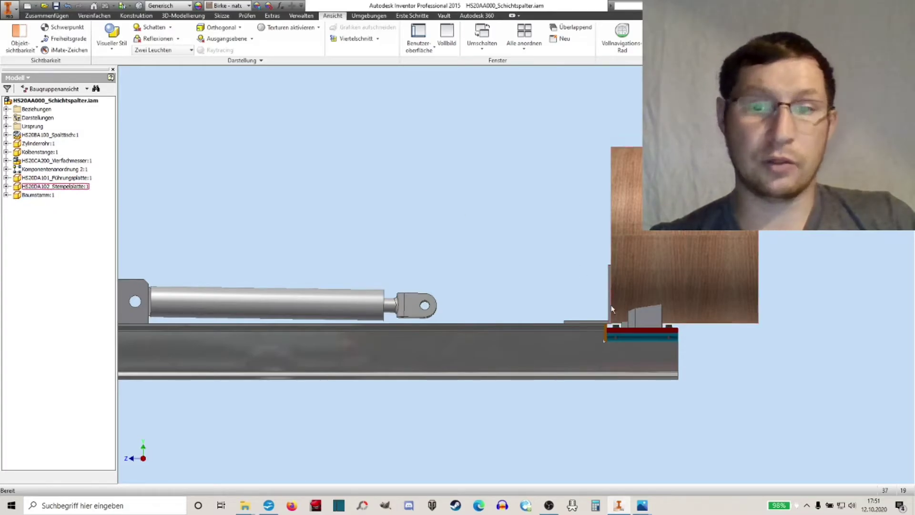
{"action": "mouse_move", "coordinate": [610, 313]}
{"action": "left_mouse_down"}
{"action": "mouse_move", "coordinate": [456, 314]}
{"action": "mouse_move", "coordinate": [618, 313]}
{"action": "mouse_move", "coordinate": [433, 313]}
{"action": "left_mouse_up"}
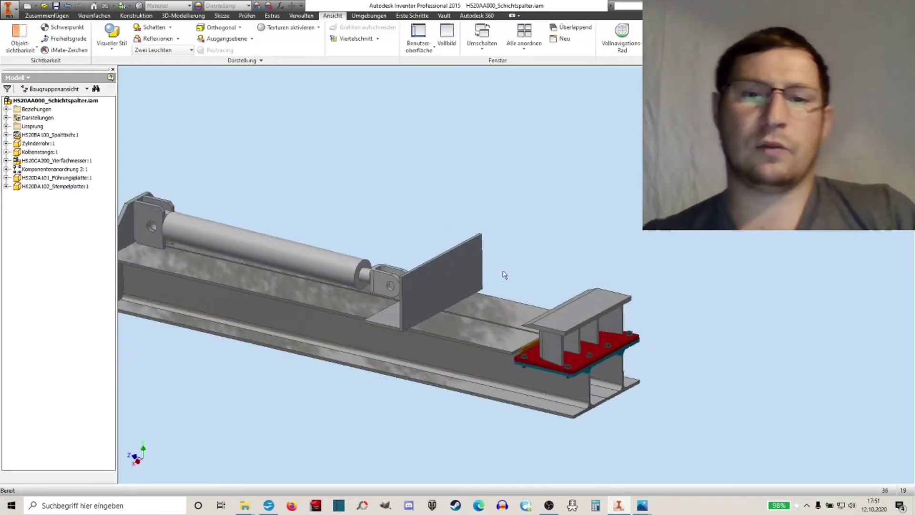
Orbit to the cylinder's rear mount, then centre the front clevis and pusher plate
{"action": "middle_click_drag", "start_coordinate": [503, 272], "coordinate": [553, 237]}
{"action": "key", "text": "F2"}
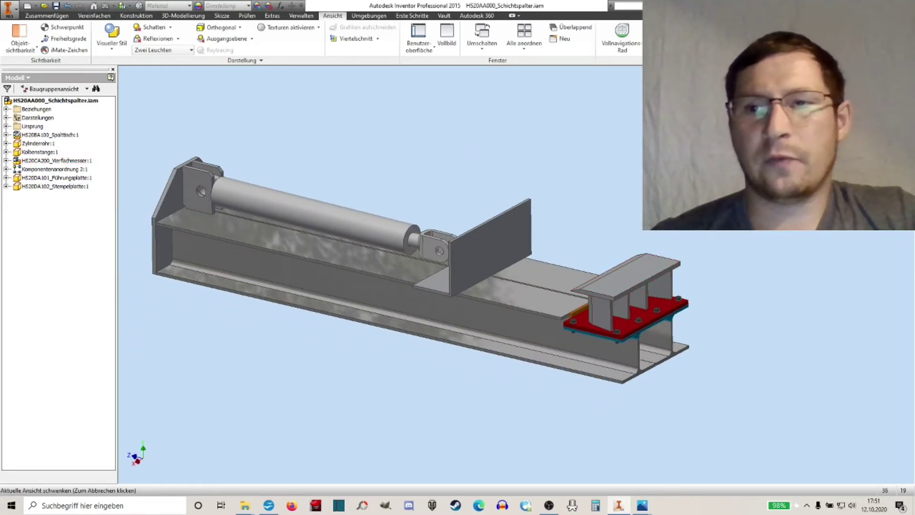
{"action": "key", "text": "F4"}
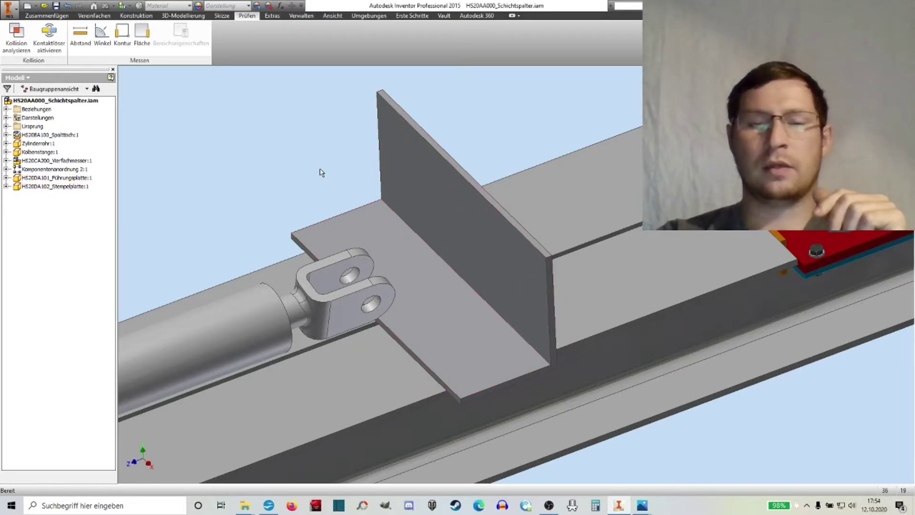
{"action": "middle_click_drag", "start_coordinate": [376, 159], "coordinate": [299, 320]}
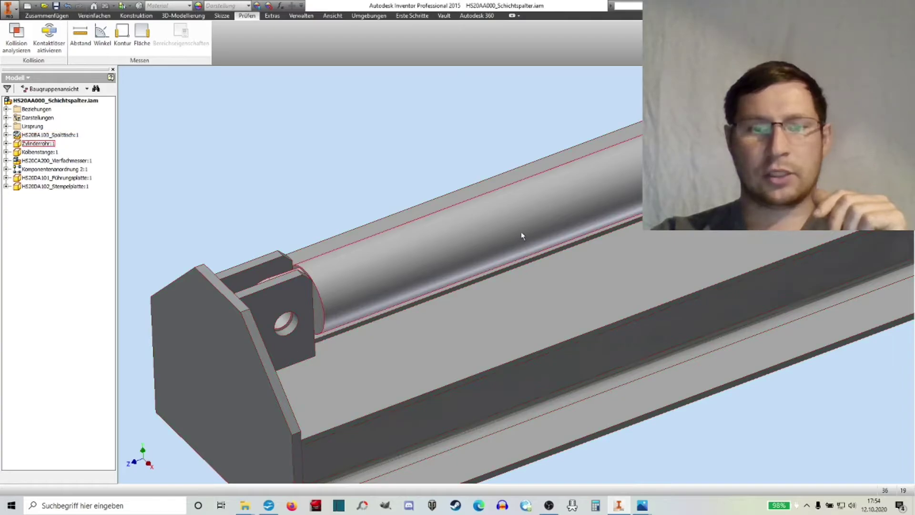
{"action": "mouse_move", "coordinate": [521, 236]}
{"action": "middle_mouse_down"}
{"action": "mouse_move", "coordinate": [491, 239]}
{"action": "mouse_move", "coordinate": [485, 255]}
{"action": "mouse_move", "coordinate": [318, 313]}
{"action": "middle_mouse_up"}
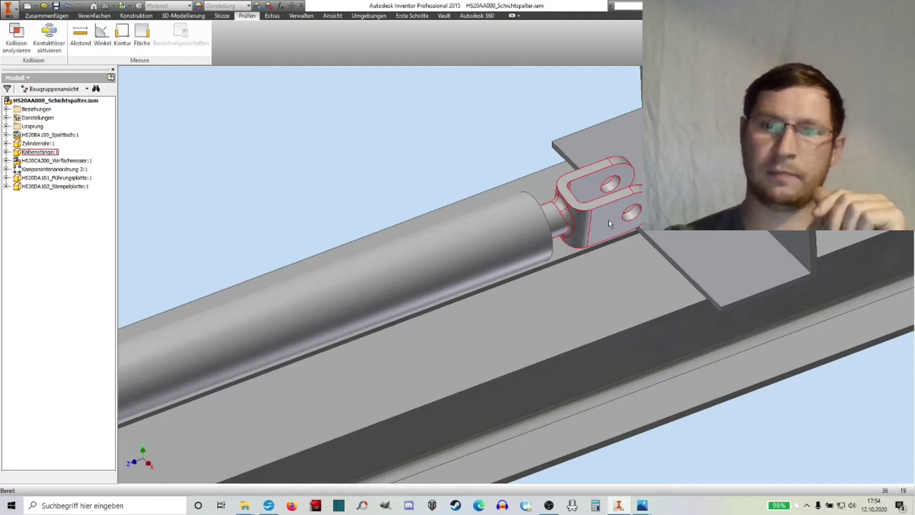
{"action": "middle_click_drag", "start_coordinate": [639, 245], "coordinate": [491, 308]}
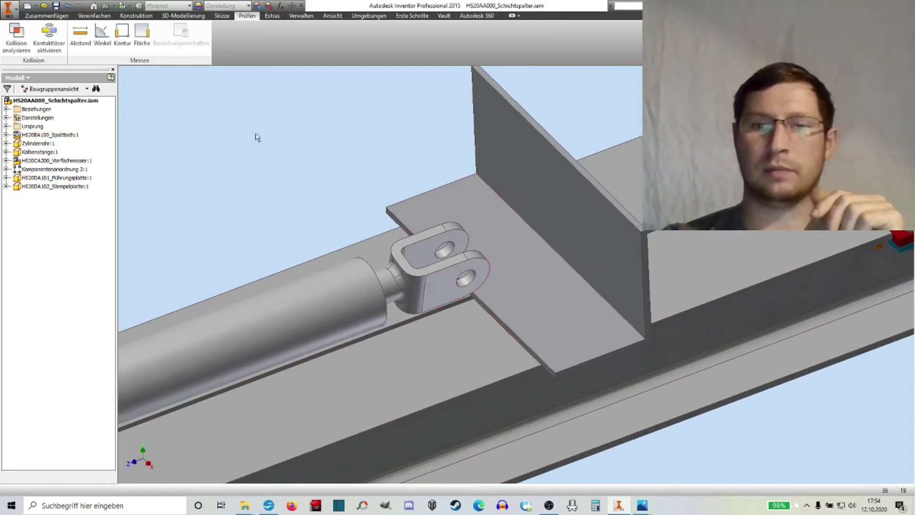
Measure the cylinder mount hole's height above the rail with the Distance tool
{"action": "left_click", "coordinate": [90, 43]}
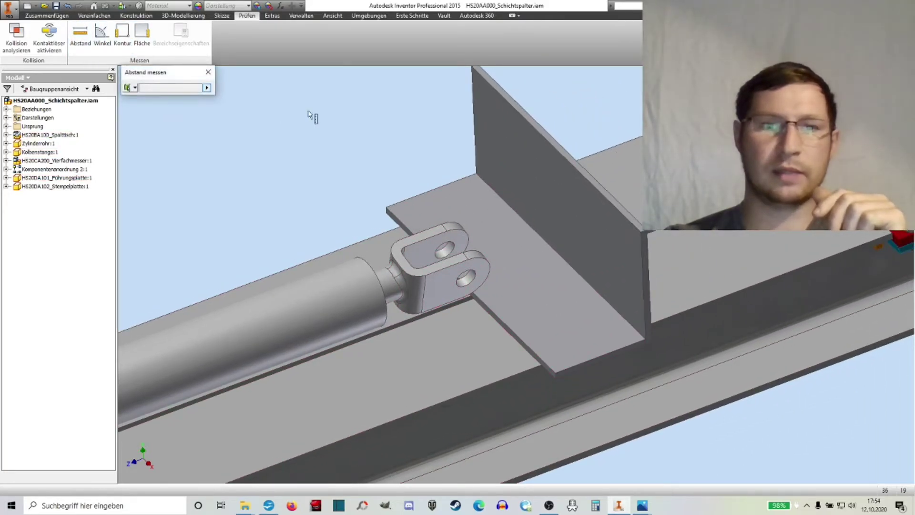
{"action": "left_click", "coordinate": [208, 73]}
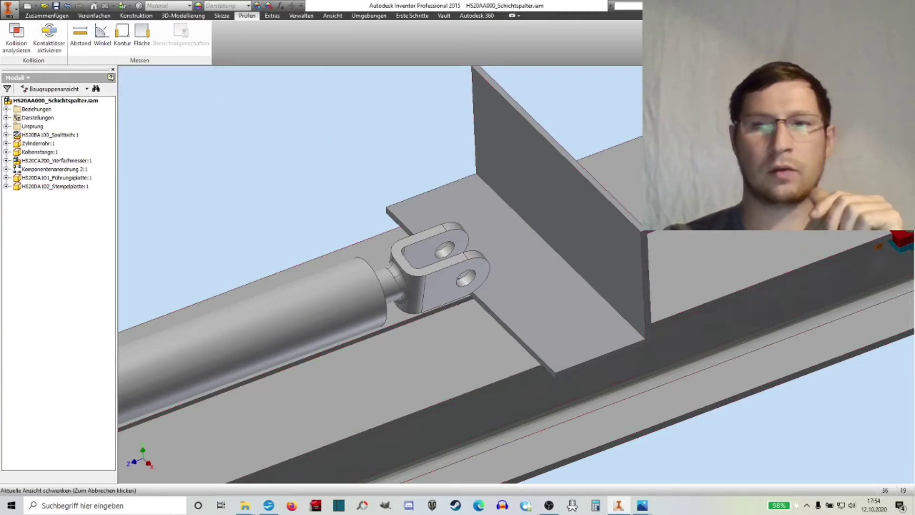
{"action": "left_click", "coordinate": [90, 46]}
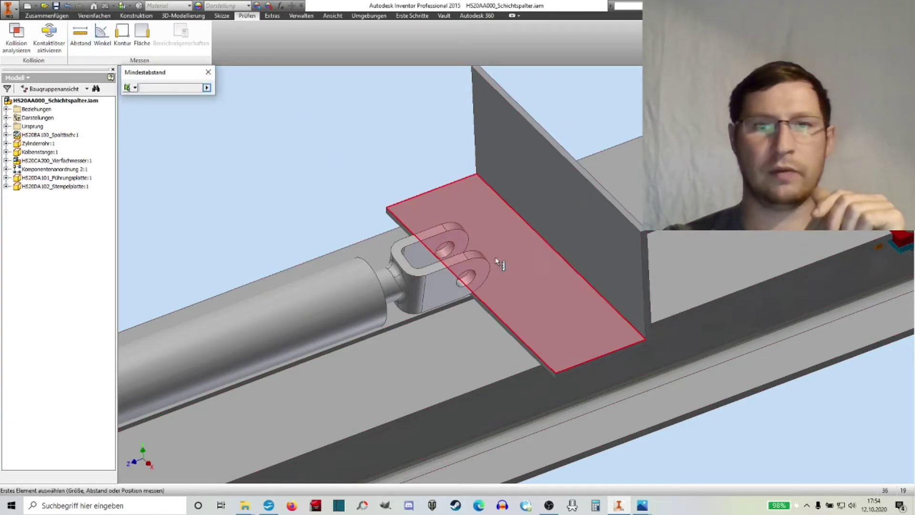
{"action": "left_click", "coordinate": [543, 279]}
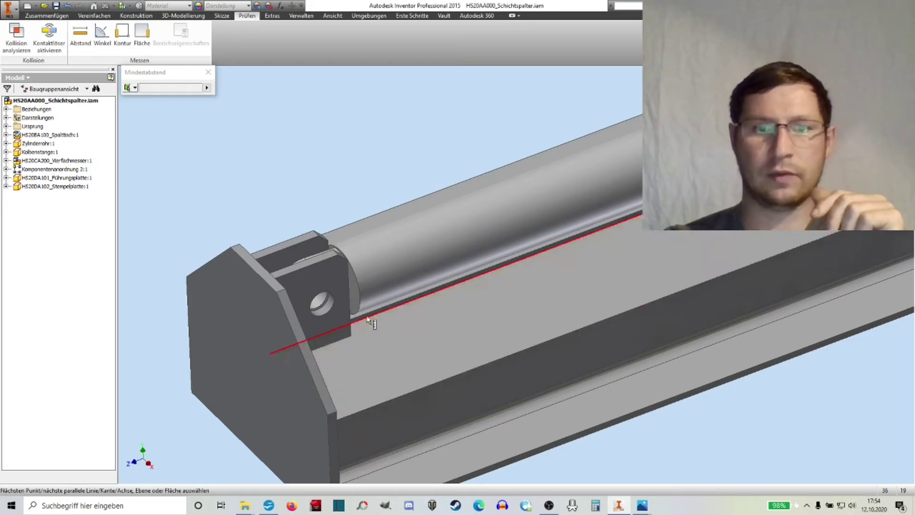
{"action": "left_click", "coordinate": [331, 311]}
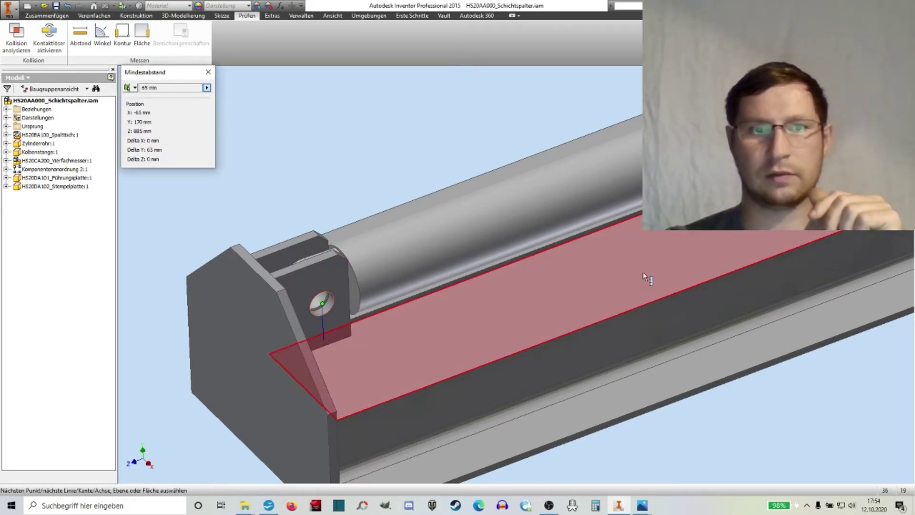
{"action": "scroll", "coordinate": [574, 225], "scroll_direction": "up", "scroll_amount": 5}
{"action": "mouse_move", "coordinate": [575, 225]}
{"action": "middle_mouse_down"}
{"action": "mouse_move", "coordinate": [445, 307]}
{"action": "mouse_move", "coordinate": [443, 325]}
{"action": "middle_mouse_up"}
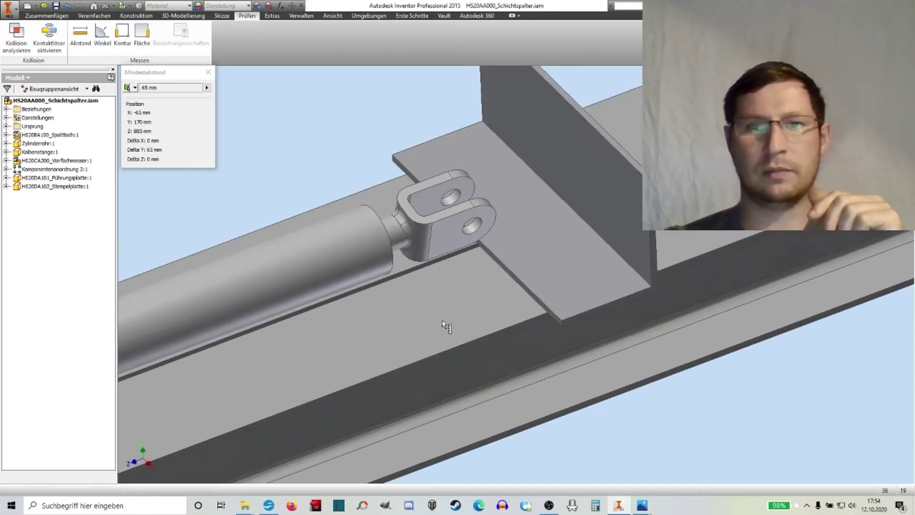
{"action": "left_click", "coordinate": [248, 91]}
{"action": "left_click", "coordinate": [209, 73]}
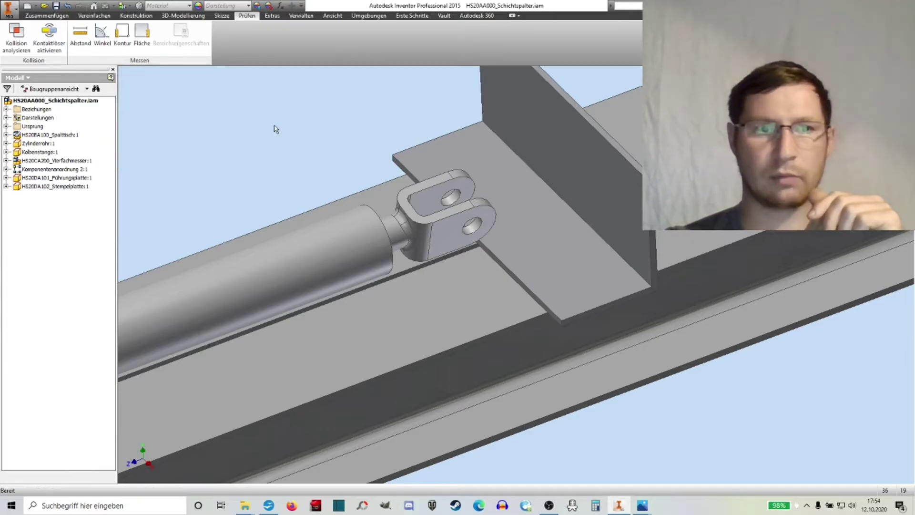
Measure the clevis hole: 33 mm across and 40 mm from centre to clevis end
{"action": "middle_click_drag", "start_coordinate": [335, 111], "coordinate": [296, 136]}
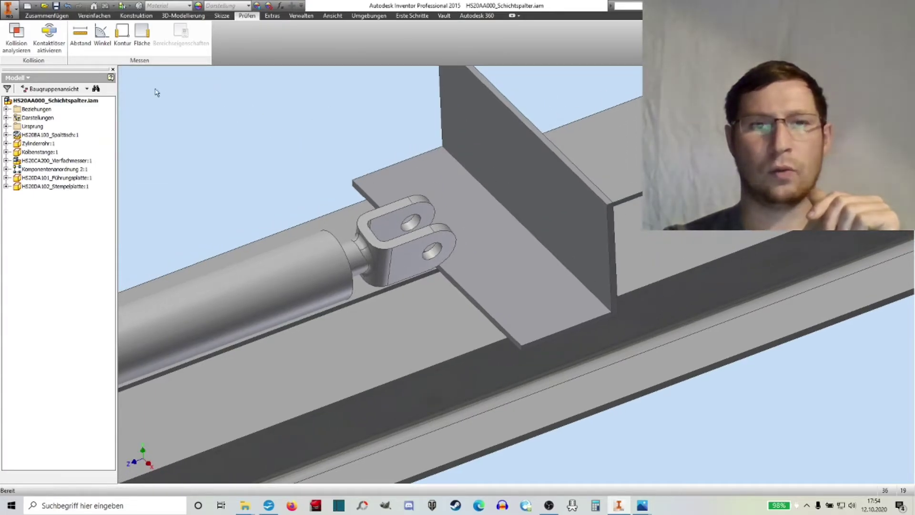
{"action": "left_click", "coordinate": [88, 49]}
{"action": "left_click", "coordinate": [429, 249]}
{"action": "scroll", "coordinate": [429, 248], "scroll_direction": "up", "scroll_amount": 5}
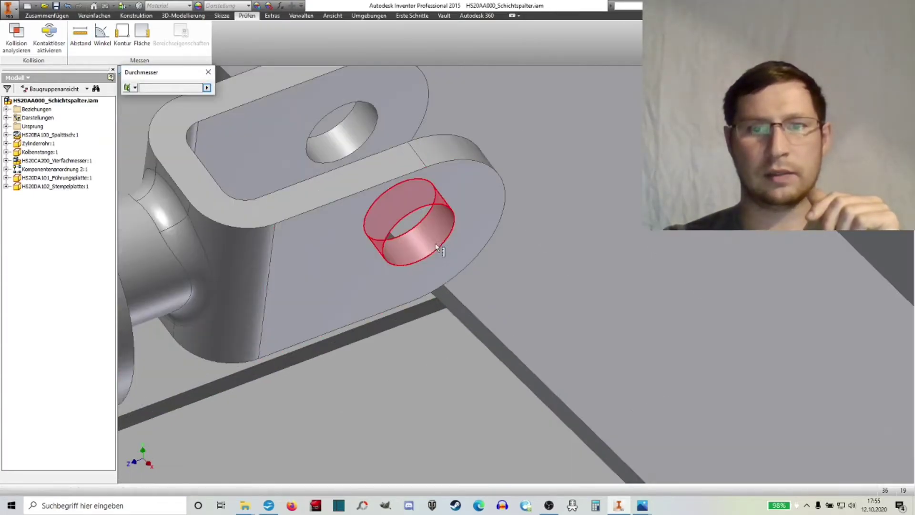
{"action": "left_click", "coordinate": [433, 257]}
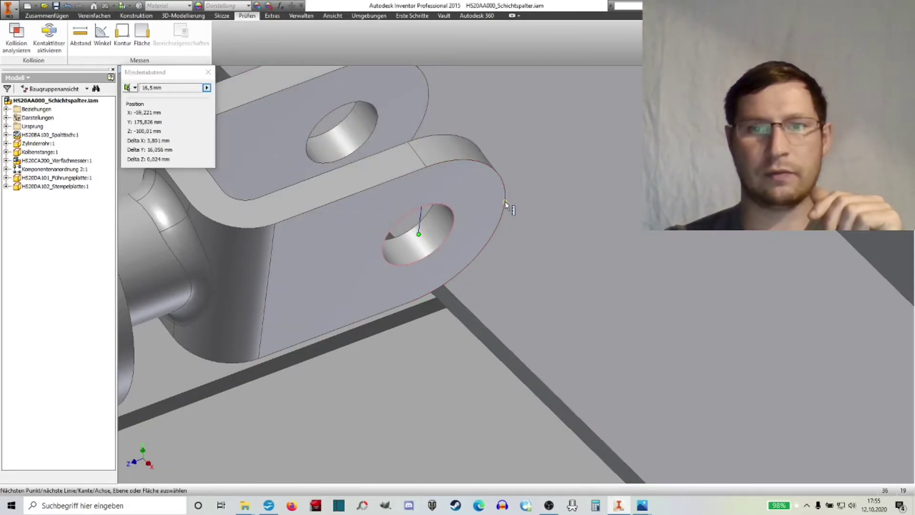
{"action": "left_click", "coordinate": [505, 203]}
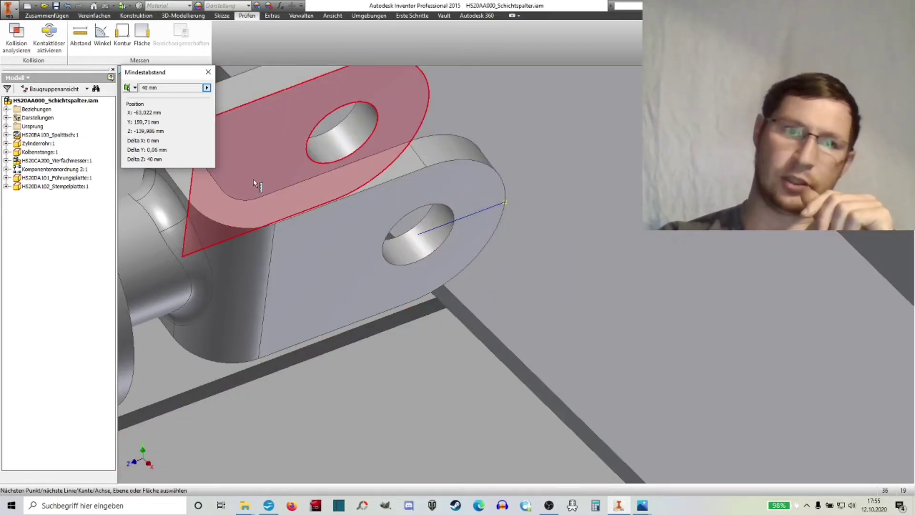
{"action": "left_click", "coordinate": [208, 72]}
Start another distance measurement from the clevis hole to a second element
{"action": "scroll", "coordinate": [376, 171], "scroll_direction": "down", "scroll_amount": 5}
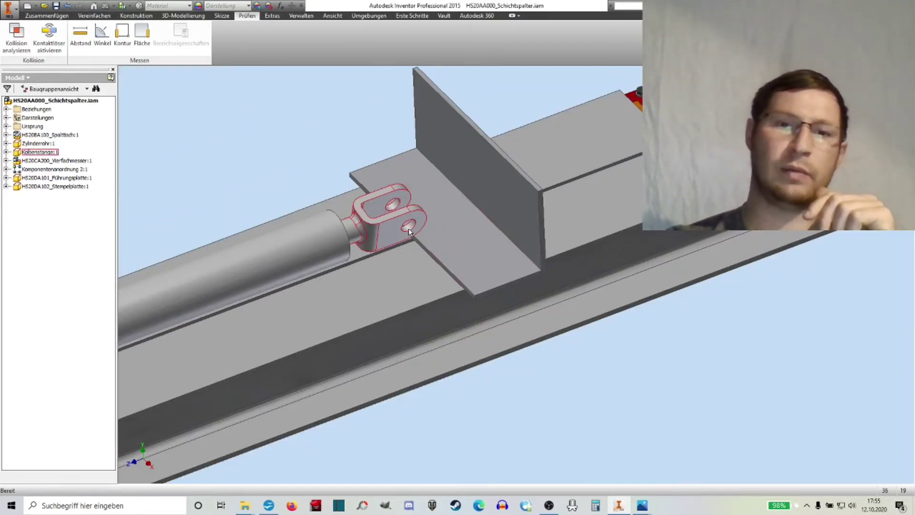
{"action": "left_click", "coordinate": [82, 33]}
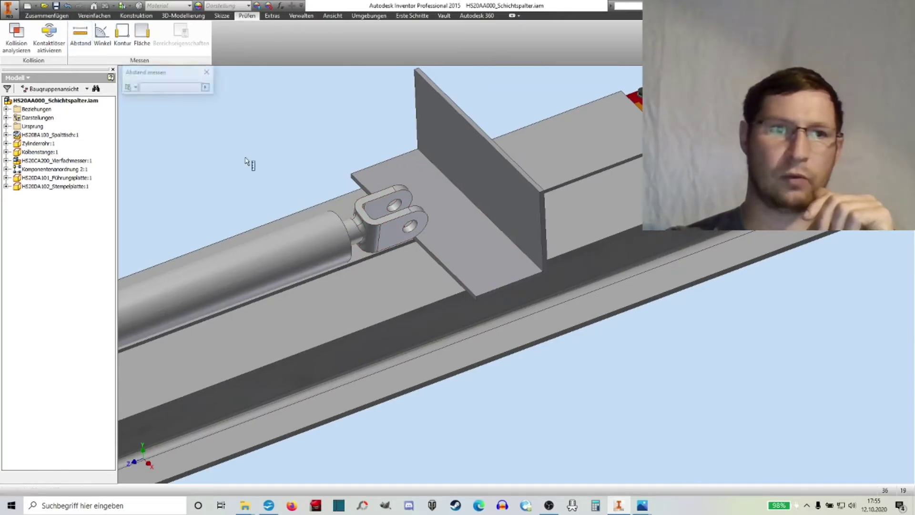
{"action": "scroll", "coordinate": [405, 236], "scroll_direction": "up", "scroll_amount": 5}
{"action": "left_click", "coordinate": [407, 226]}
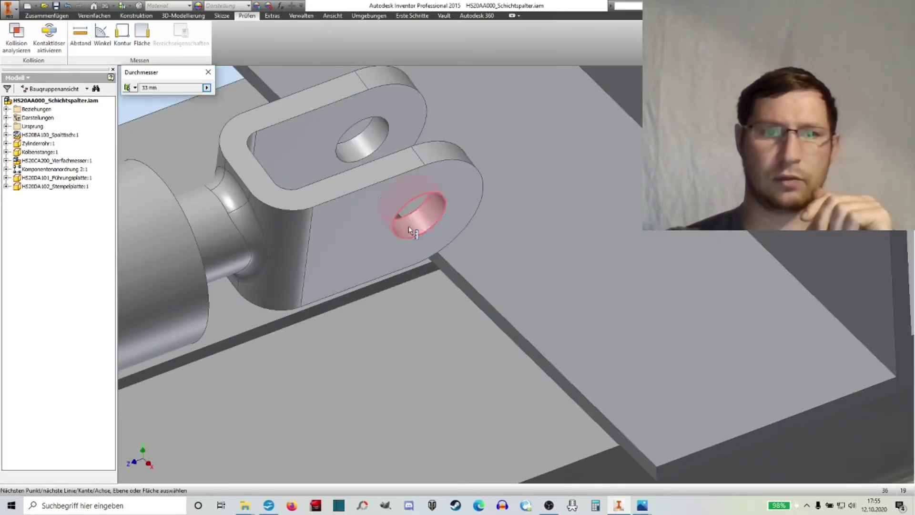
{"action": "left_click", "coordinate": [250, 83]}
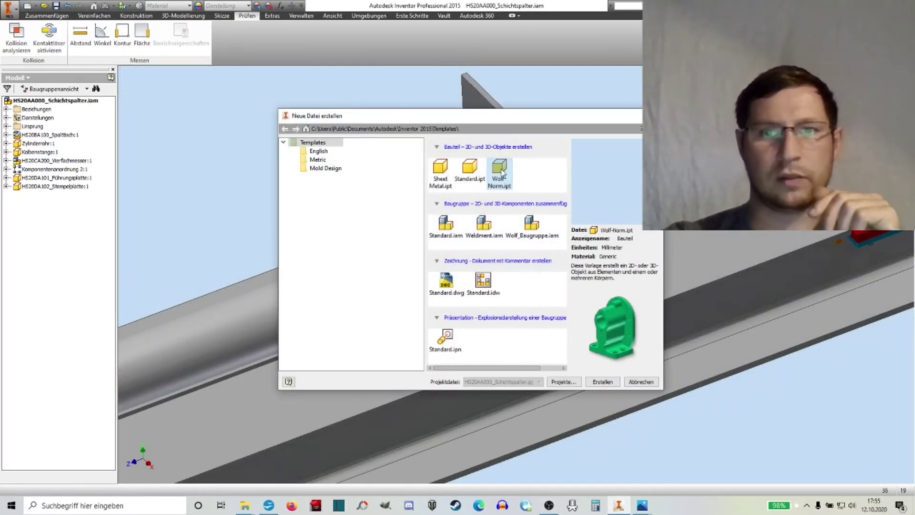
Create a new standard part and draw a rectangle in a 2D sketch on the XY plane
{"action": "double_click", "coordinate": [500, 169]}
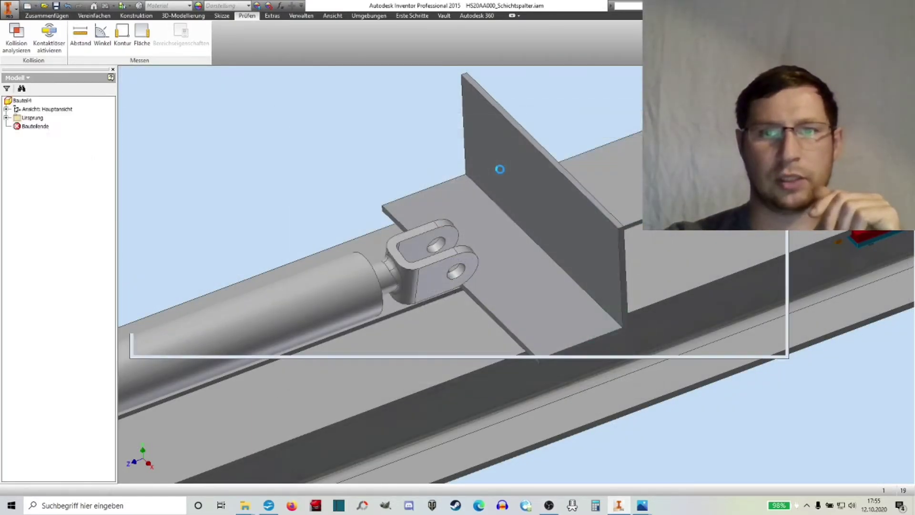
{"action": "left_click", "coordinate": [14, 32]}
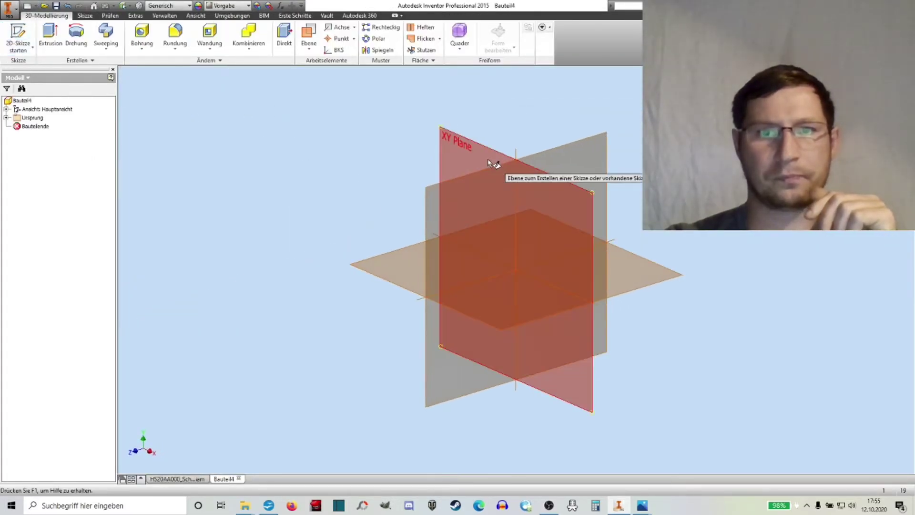
{"action": "left_click", "coordinate": [494, 159]}
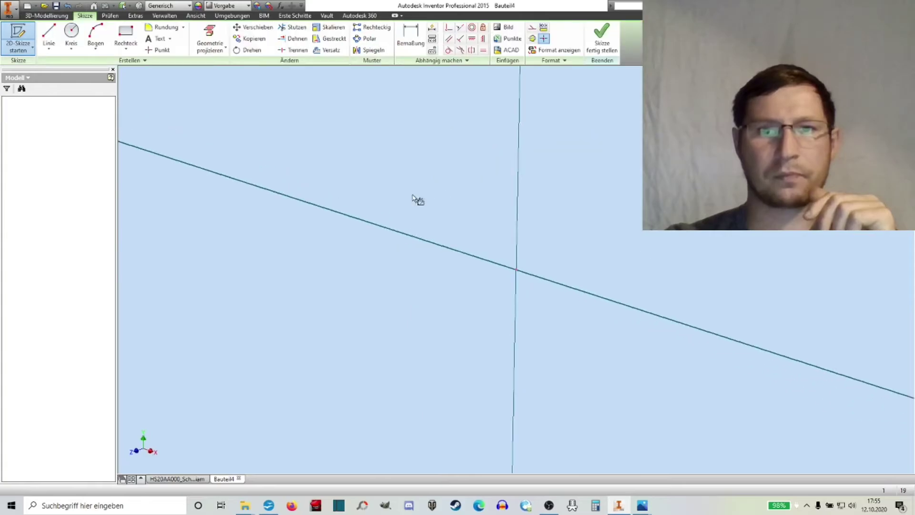
{"action": "left_click", "coordinate": [126, 32]}
{"action": "left_click", "coordinate": [375, 85]}
{"action": "left_click", "coordinate": [643, 447]}
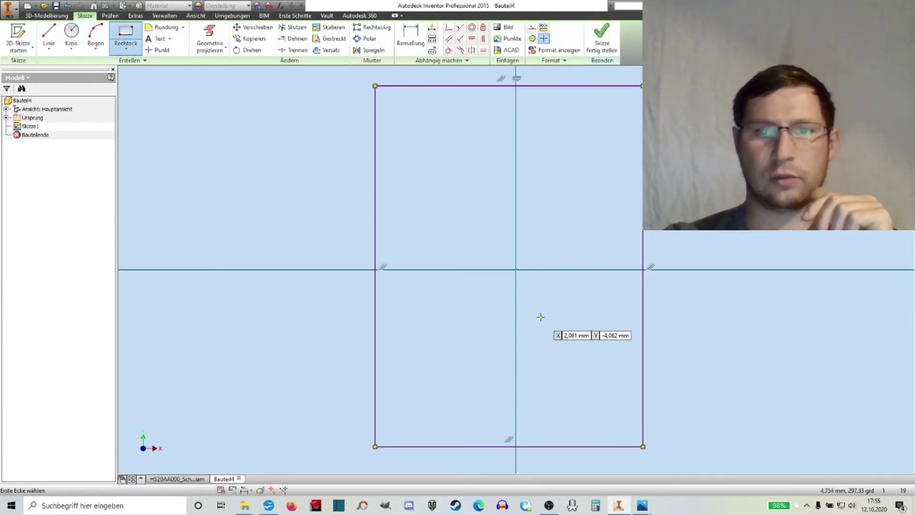
{"action": "right_click", "coordinate": [541, 317]}
{"action": "left_click", "coordinate": [570, 321]}
{"action": "scroll", "coordinate": [571, 321], "scroll_direction": "down", "scroll_amount": 2}
{"action": "middle_click_drag", "start_coordinate": [570, 321], "coordinate": [495, 292]}
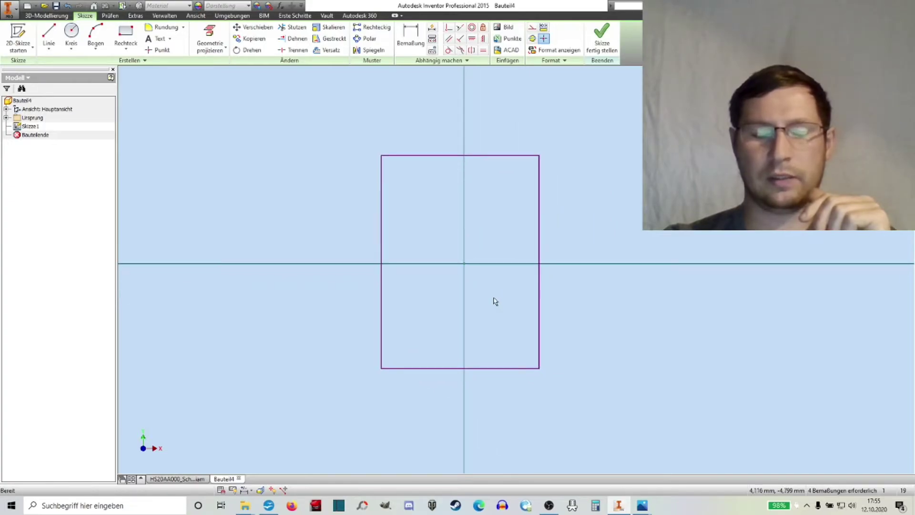
Align the rectangle's side midpoints with the vertical and horizontal axes to centre it
{"action": "left_click", "coordinate": [416, 40]}
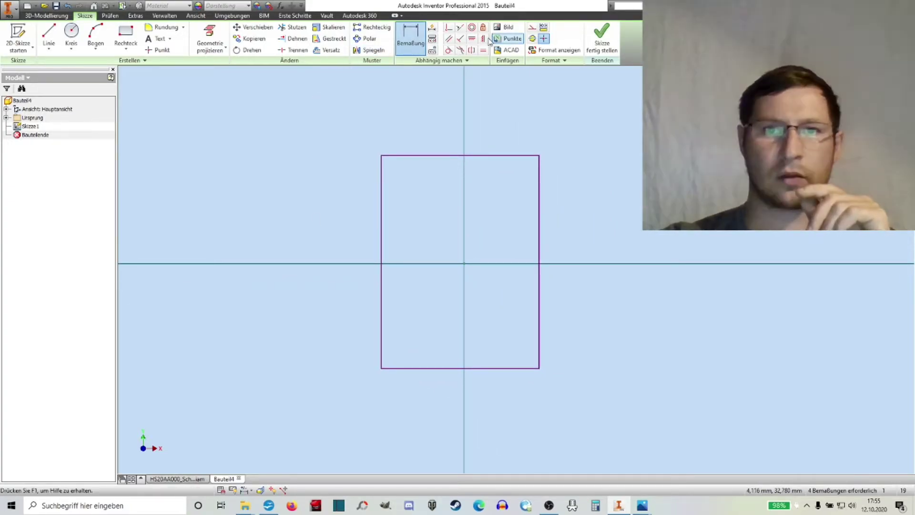
{"action": "left_click", "coordinate": [484, 40]}
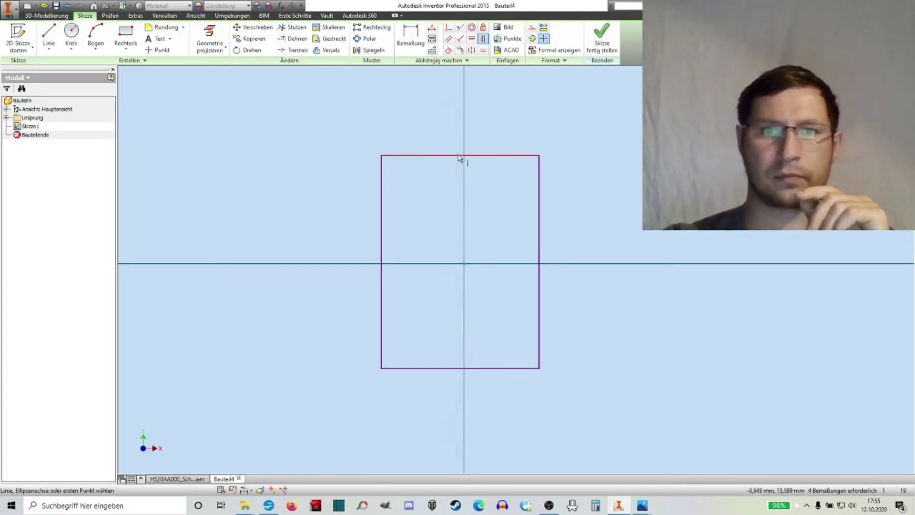
{"action": "left_click", "coordinate": [464, 268]}
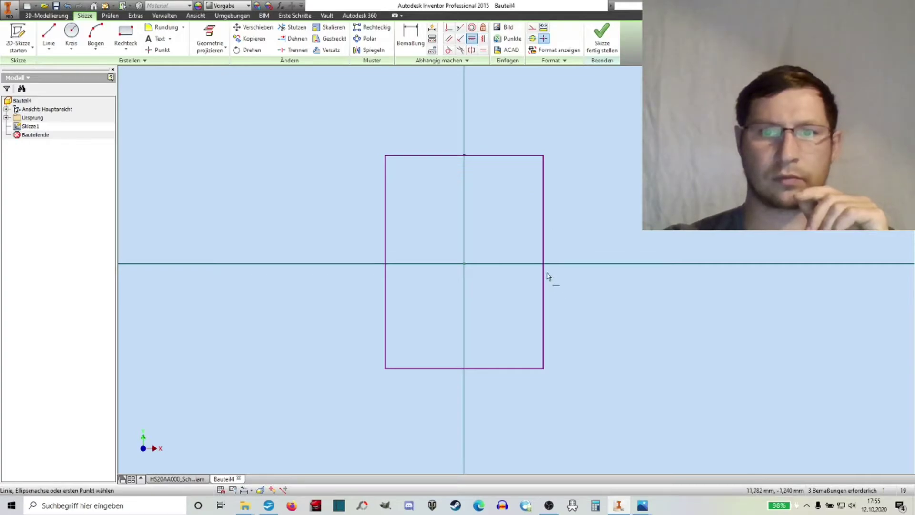
{"action": "left_click", "coordinate": [466, 267]}
Dimension the rectangle's right edge as 140 mm and bottom edge as 120 mm
{"action": "left_click", "coordinate": [410, 37]}
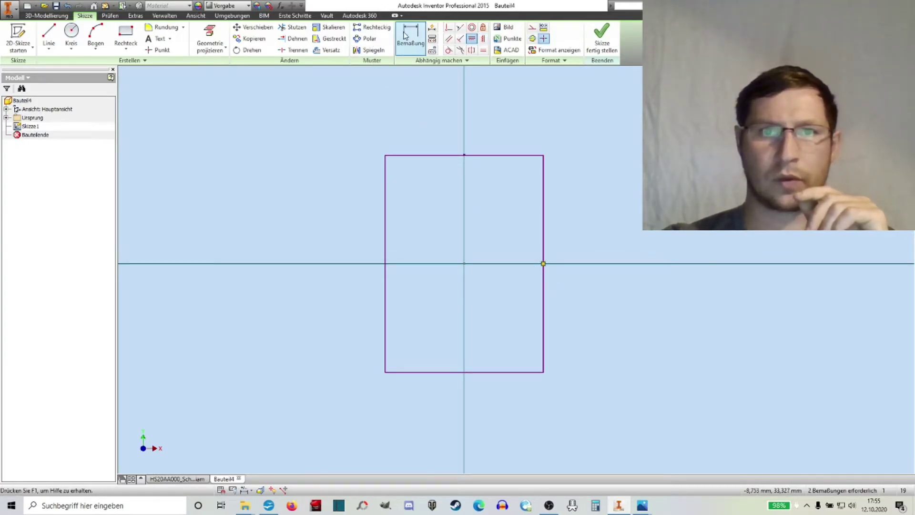
{"action": "left_click", "coordinate": [544, 214]}
{"action": "left_click", "coordinate": [574, 212]}
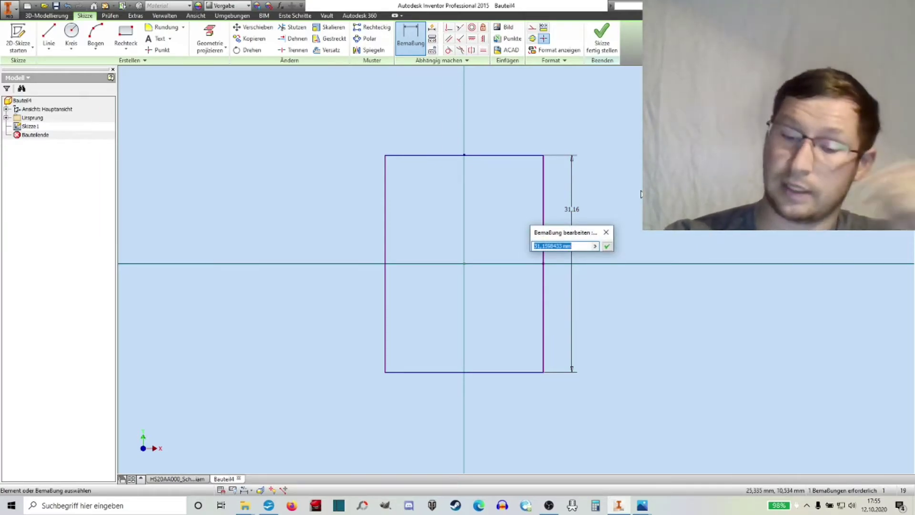
{"action": "type", "text": "140"}
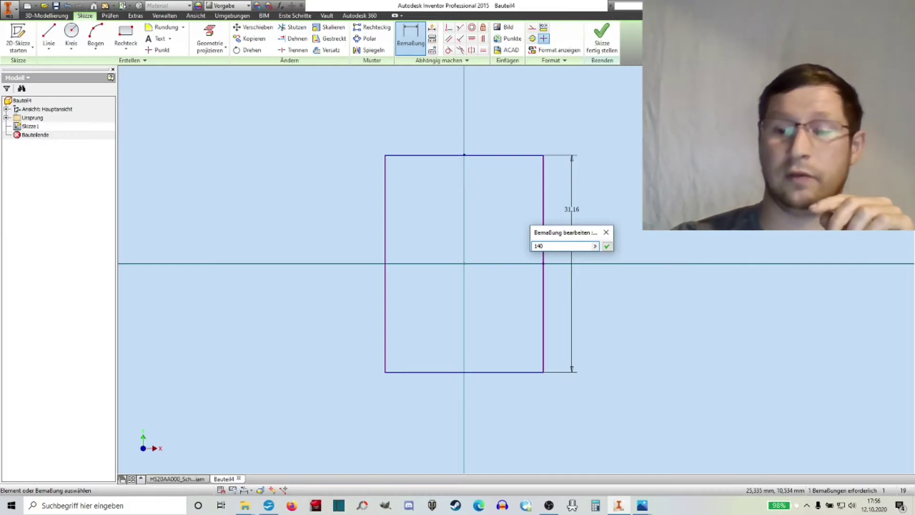
{"action": "key", "text": "Return"}
{"action": "scroll", "coordinate": [611, 213], "scroll_direction": "up", "scroll_amount": 5}
{"action": "mouse_move", "coordinate": [610, 213]}
{"action": "middle_mouse_down"}
{"action": "mouse_move", "coordinate": [489, 251]}
{"action": "mouse_move", "coordinate": [467, 306]}
{"action": "middle_mouse_up"}
{"action": "scroll", "coordinate": [484, 278], "scroll_direction": "down", "scroll_amount": 3}
{"action": "left_click", "coordinate": [456, 369]}
{"action": "left_click", "coordinate": [459, 390]}
{"action": "type", "text": "120"}
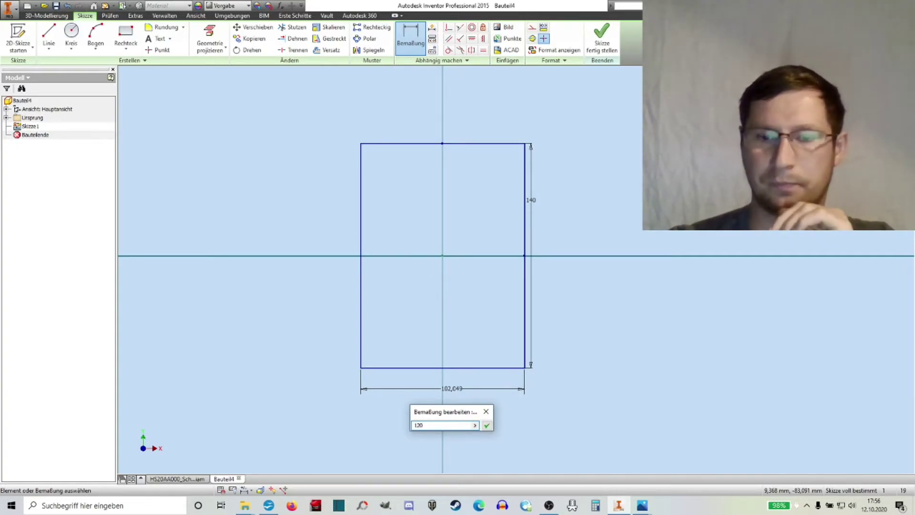
{"action": "key", "text": "Return"}
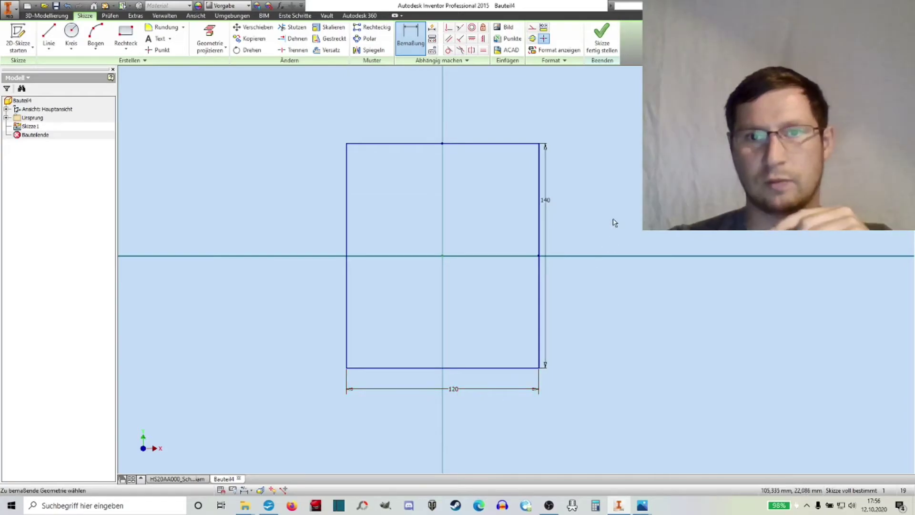
Correct the rectangle's height dimension from 140 to 120 mm
{"action": "right_click", "coordinate": [613, 217]}
{"action": "left_click", "coordinate": [540, 210]}
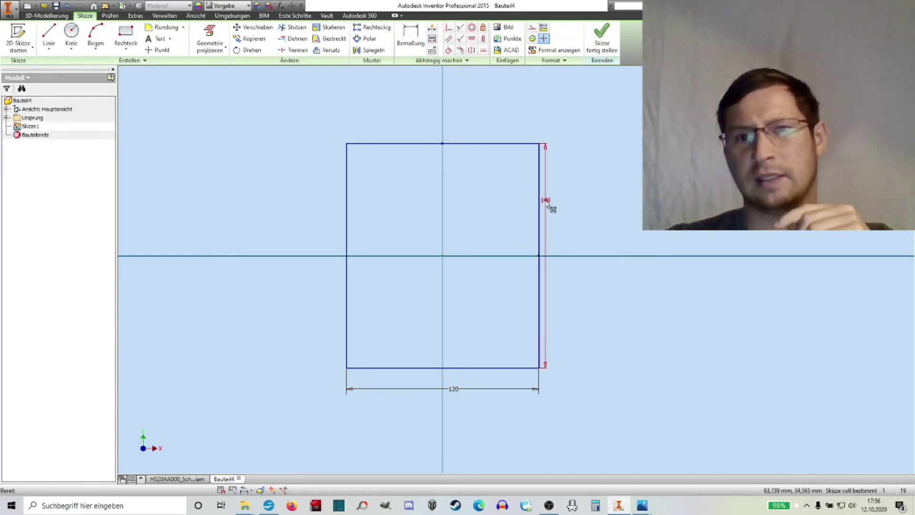
{"action": "double_click", "coordinate": [547, 202]}
{"action": "type", "text": "1"}
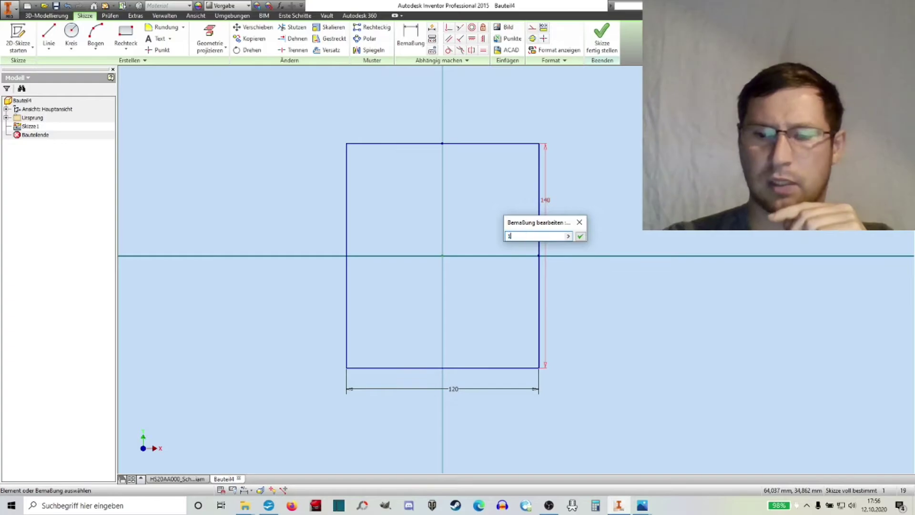
{"action": "type", "text": "20"}
{"action": "key", "text": "Return"}
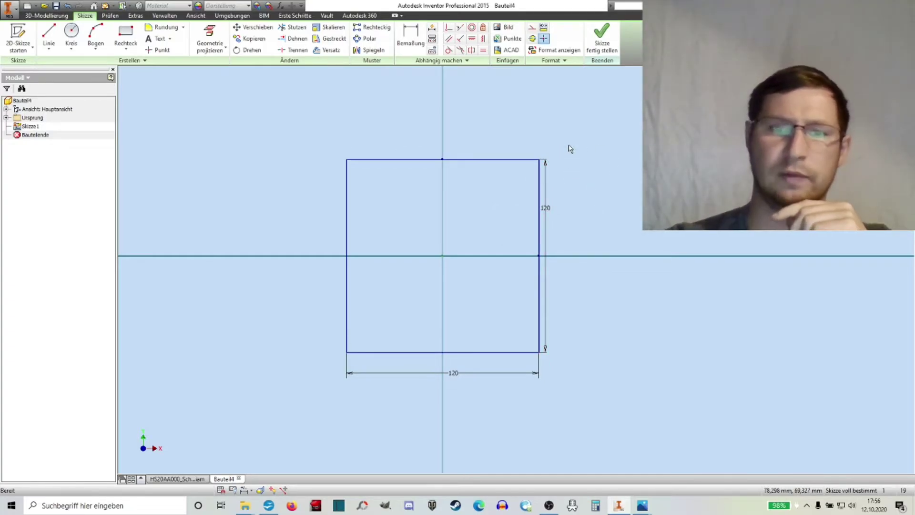
Draw a circle centred on the horizontal axis inside the square
{"action": "key", "text": "c"}
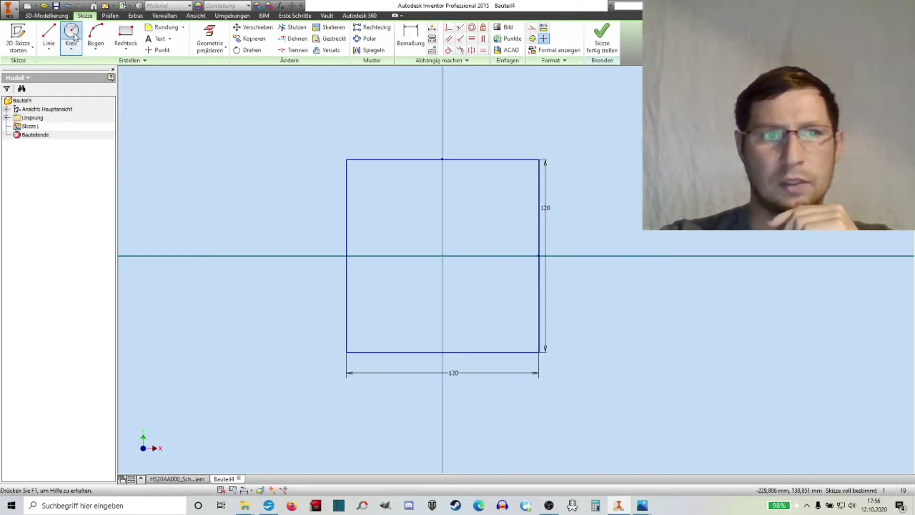
{"action": "left_click", "coordinate": [410, 255]}
{"action": "left_click", "coordinate": [429, 285]}
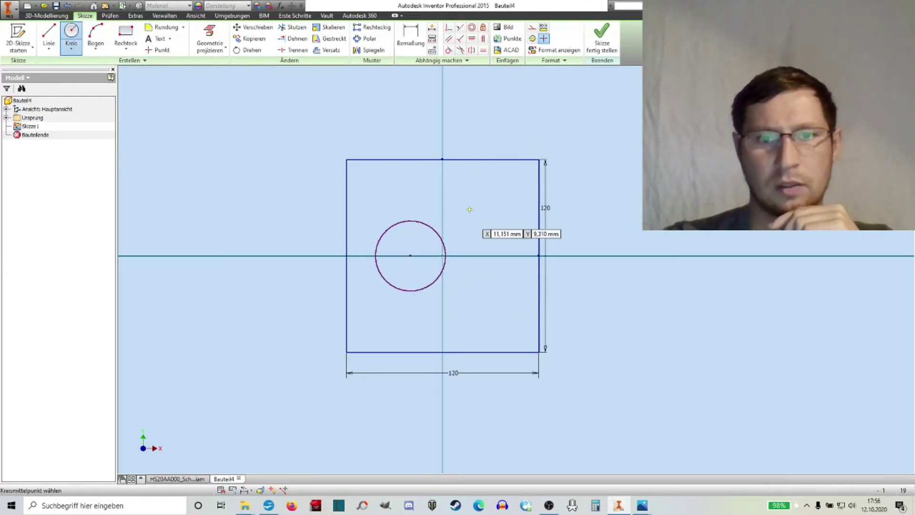
{"action": "right_click", "coordinate": [470, 207]}
{"action": "left_click", "coordinate": [472, 178]}
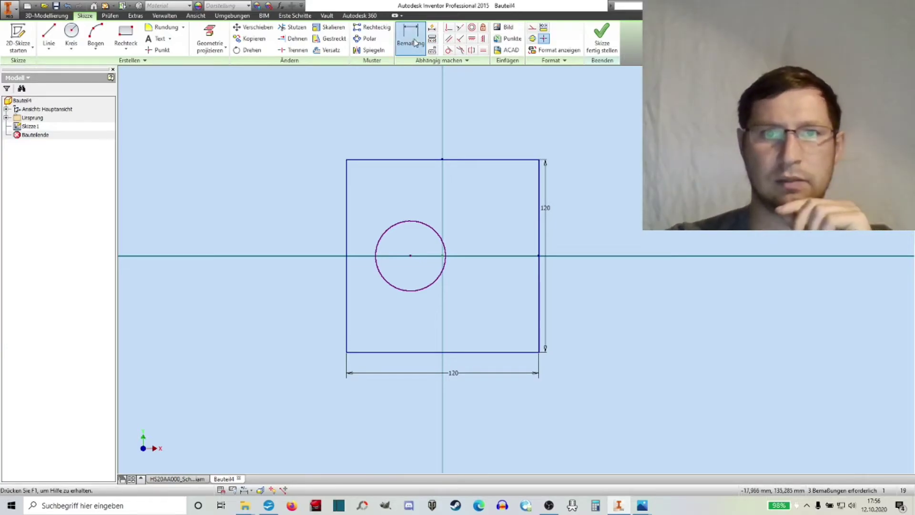
Position the circle centre 66,5 mm from the square's right edge
{"action": "left_click", "coordinate": [538, 246]}
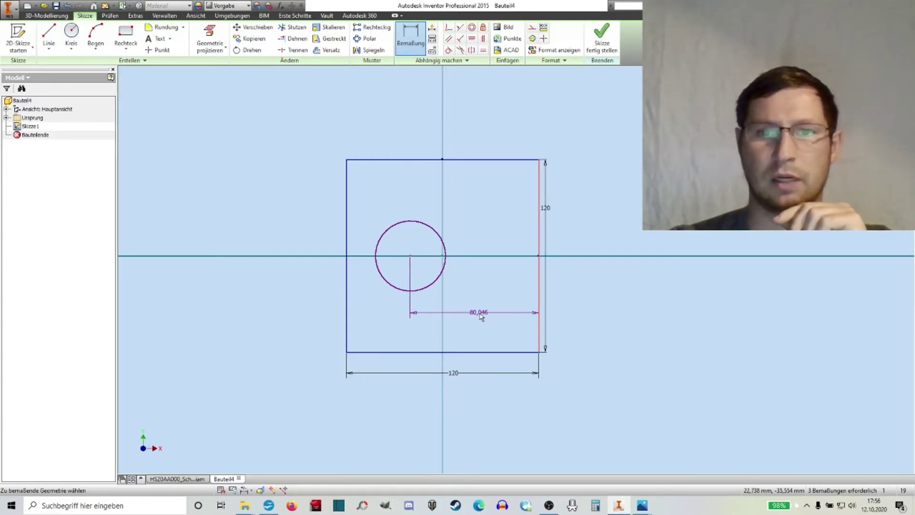
{"action": "left_click", "coordinate": [477, 313]}
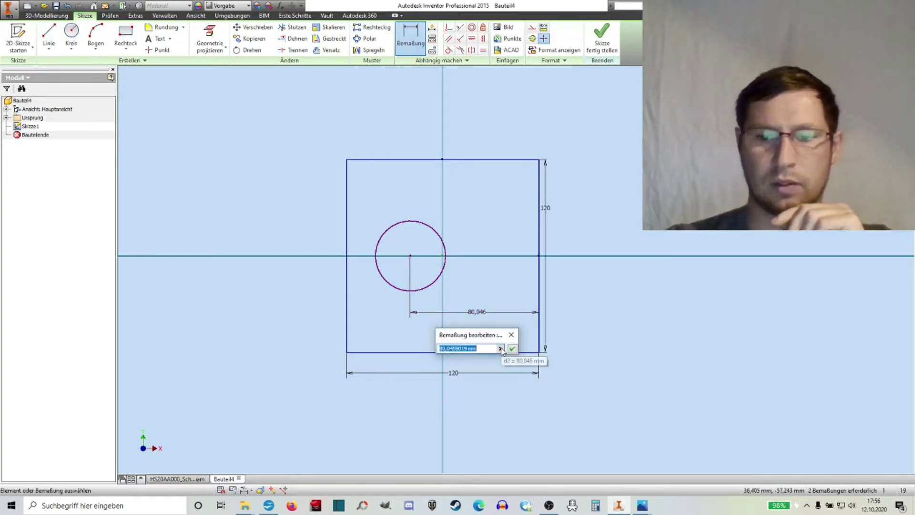
{"action": "type", "text": "33/2"}
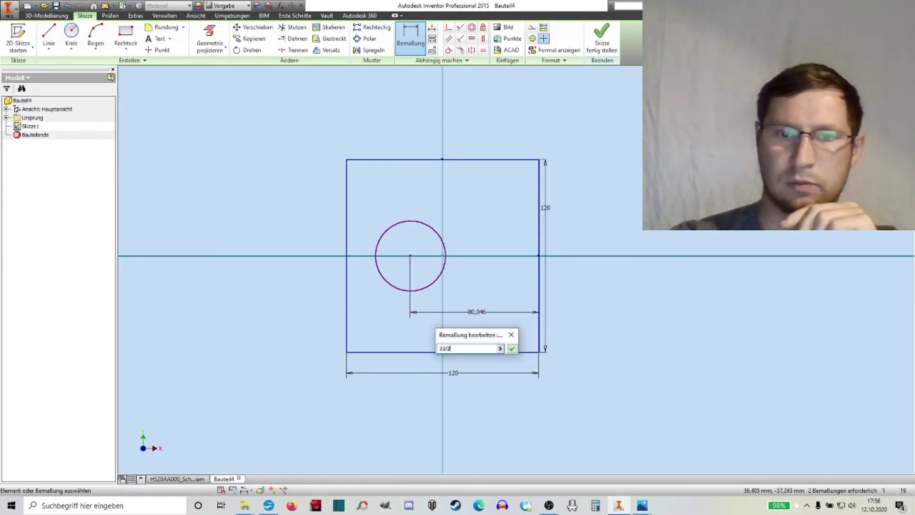
{"action": "type", "text": "+40"}
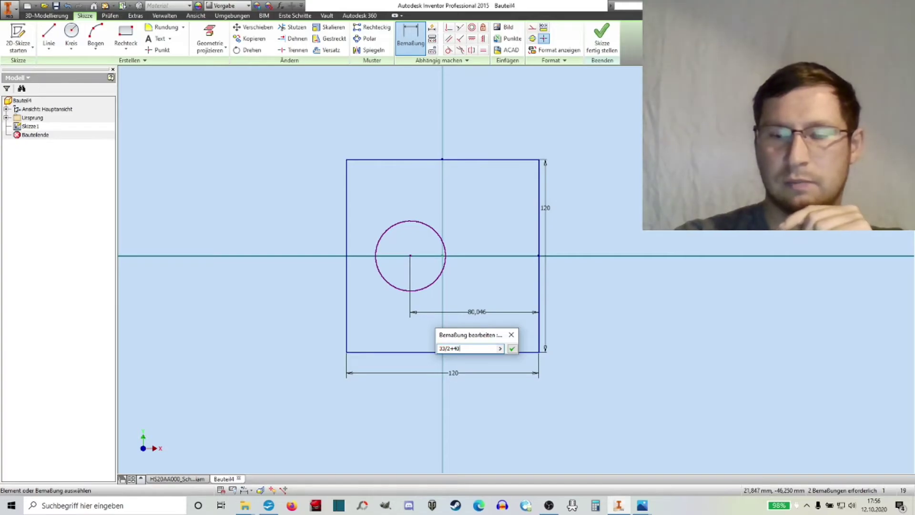
{"action": "key", "text": "Return"}
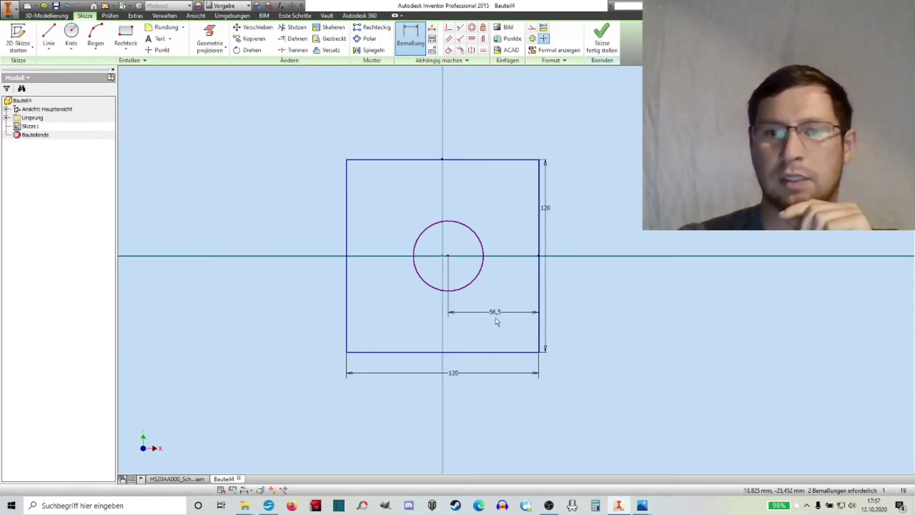
{"action": "double_click", "coordinate": [475, 314]}
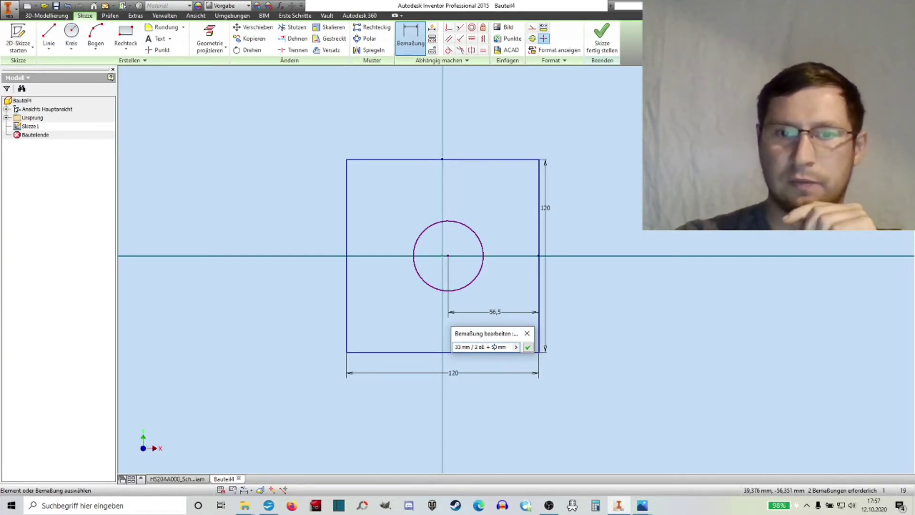
{"action": "left_click", "coordinate": [528, 348]}
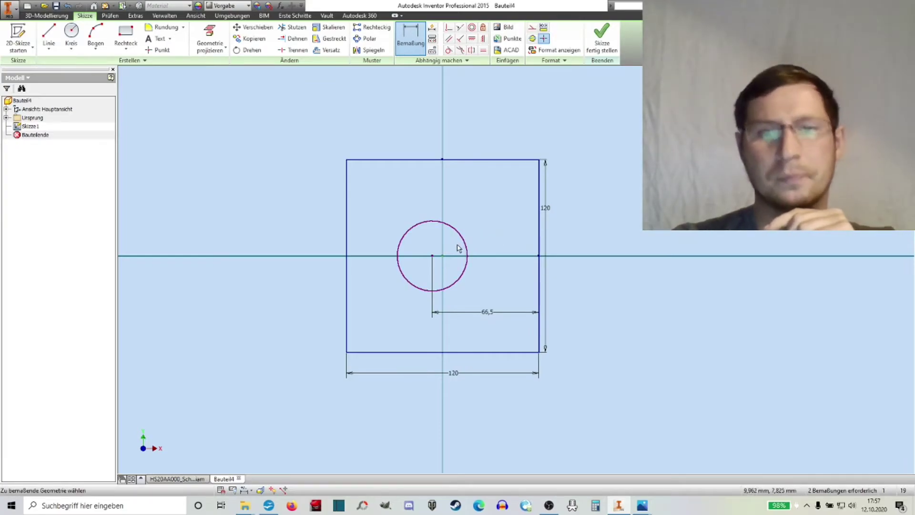
Give the hole a 33 mm diameter and place its centre 65 mm above the bottom edge
{"action": "left_click", "coordinate": [451, 230]}
{"action": "left_click", "coordinate": [461, 213]}
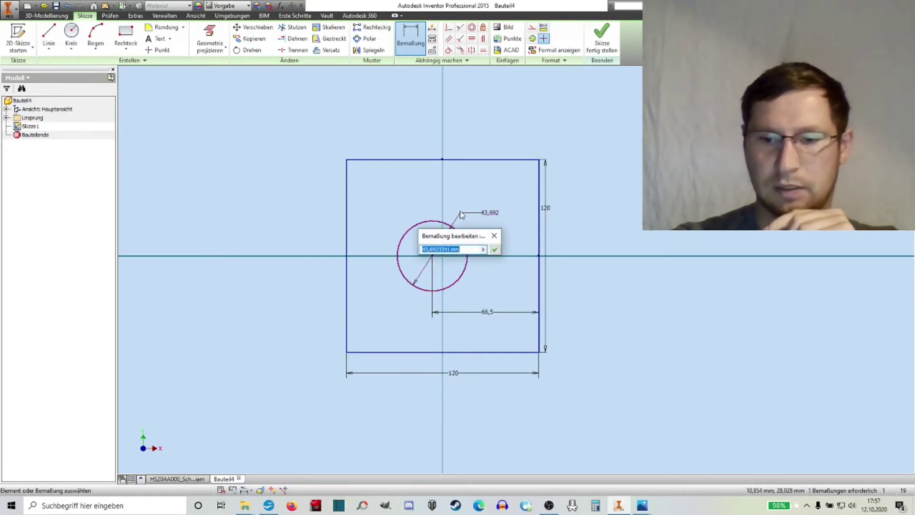
{"action": "type", "text": "33"}
{"action": "key", "text": "Return"}
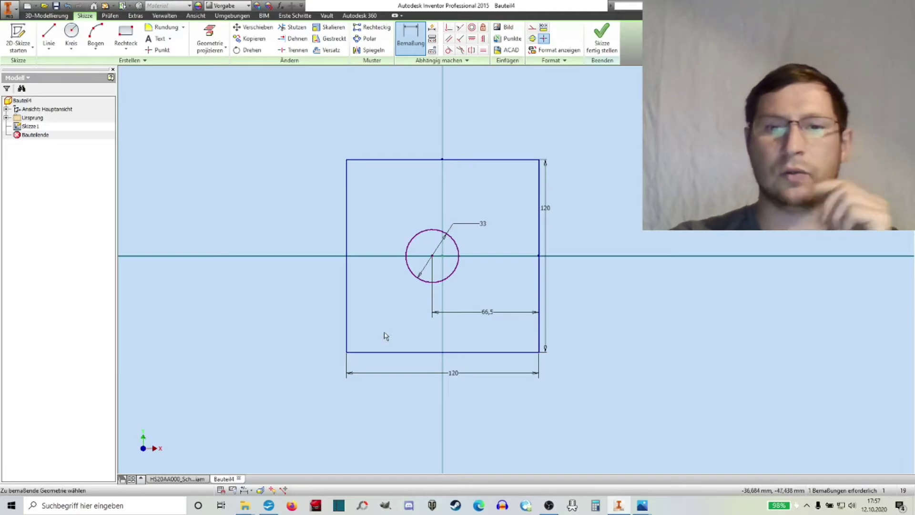
{"action": "left_click", "coordinate": [399, 353]}
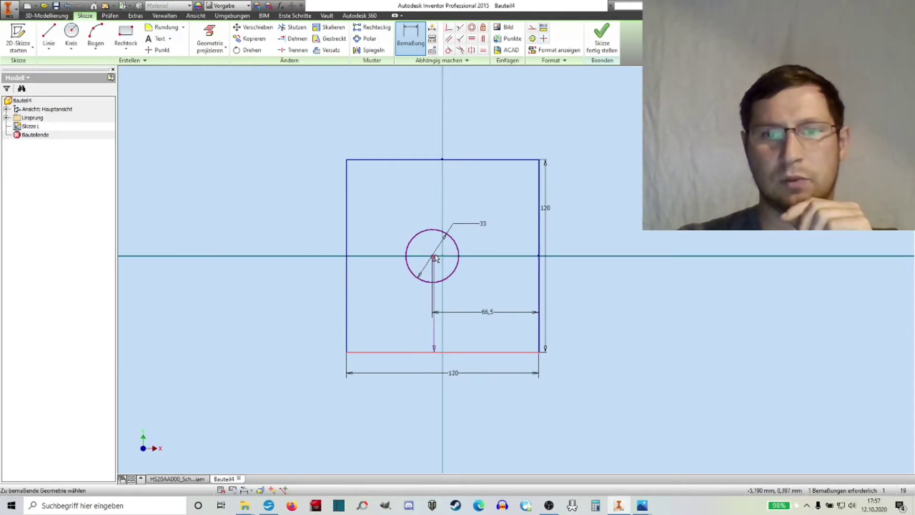
{"action": "left_click", "coordinate": [387, 282]}
{"action": "type", "text": "65"}
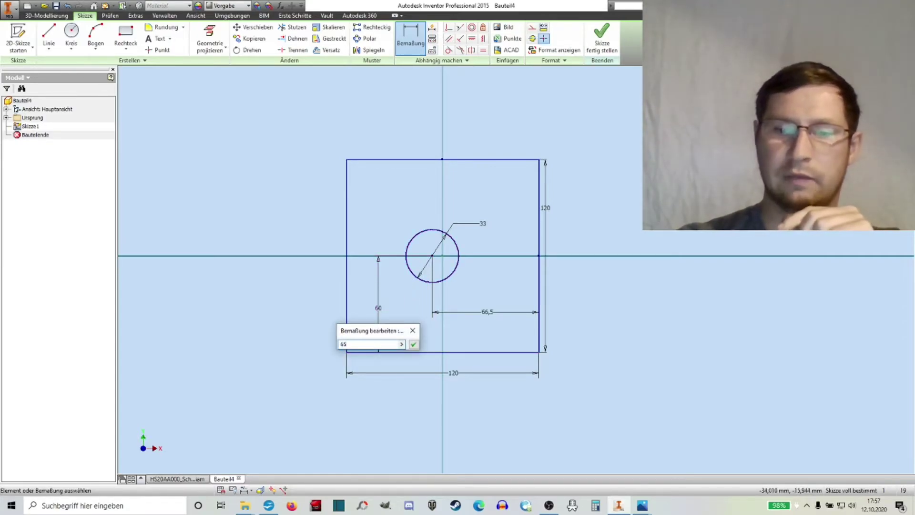
{"action": "key", "text": "Return"}
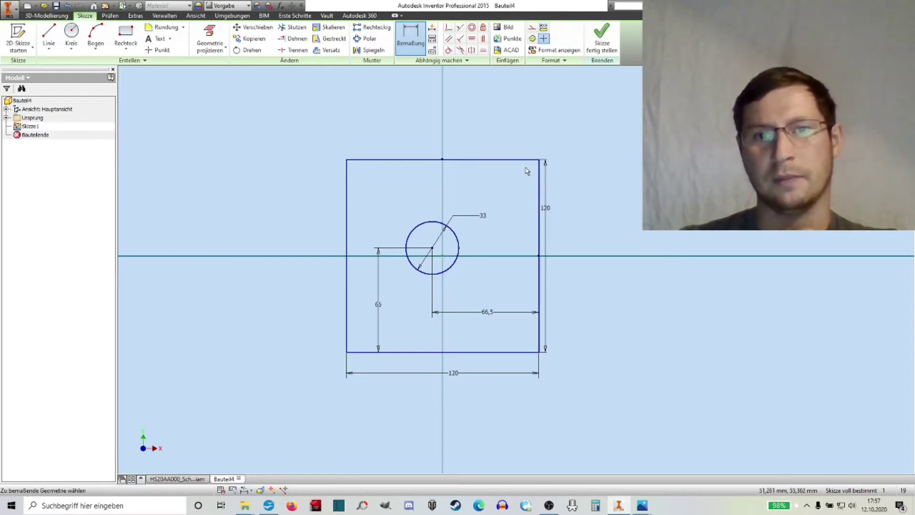
{"action": "right_click", "coordinate": [477, 185]}
{"action": "left_click", "coordinate": [511, 185]}
Finish the sketch and extrude the holed square plate 12 mm thick
{"action": "left_click", "coordinate": [604, 45]}
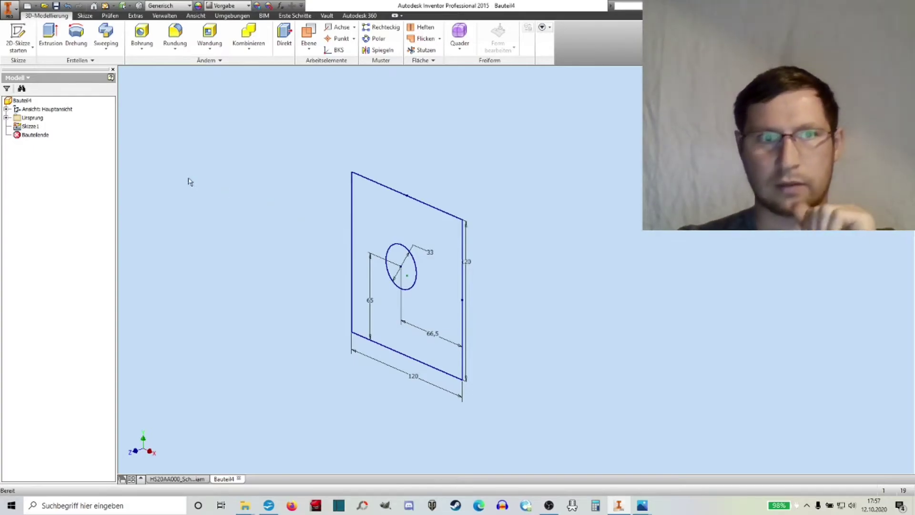
{"action": "left_click", "coordinate": [50, 35]}
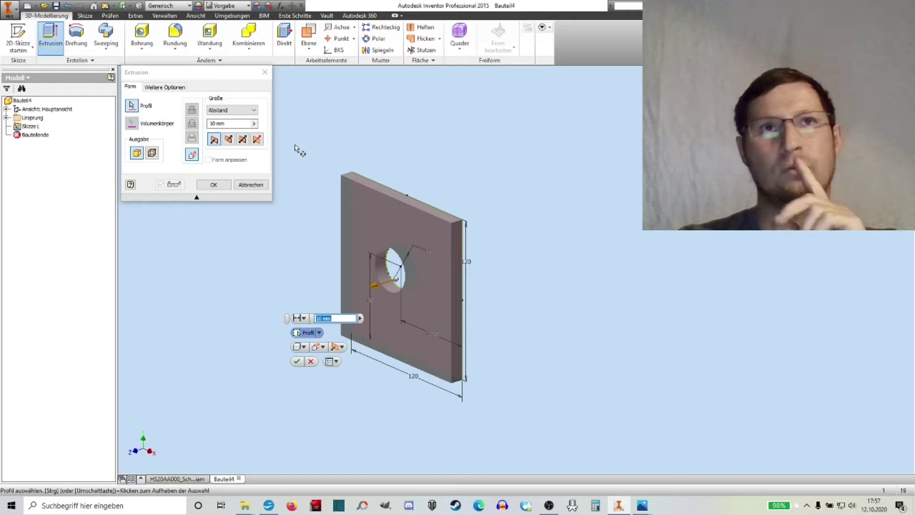
{"action": "left_click", "coordinate": [217, 124]}
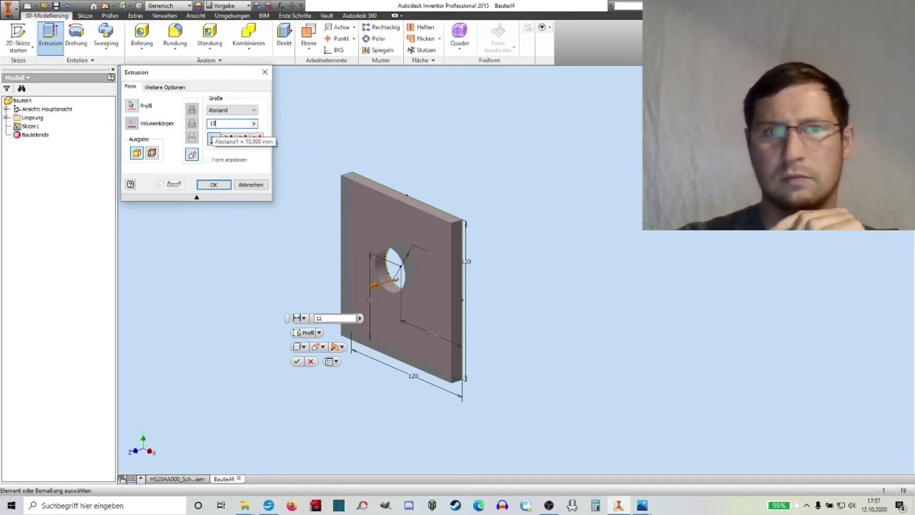
{"action": "type", "text": "12"}
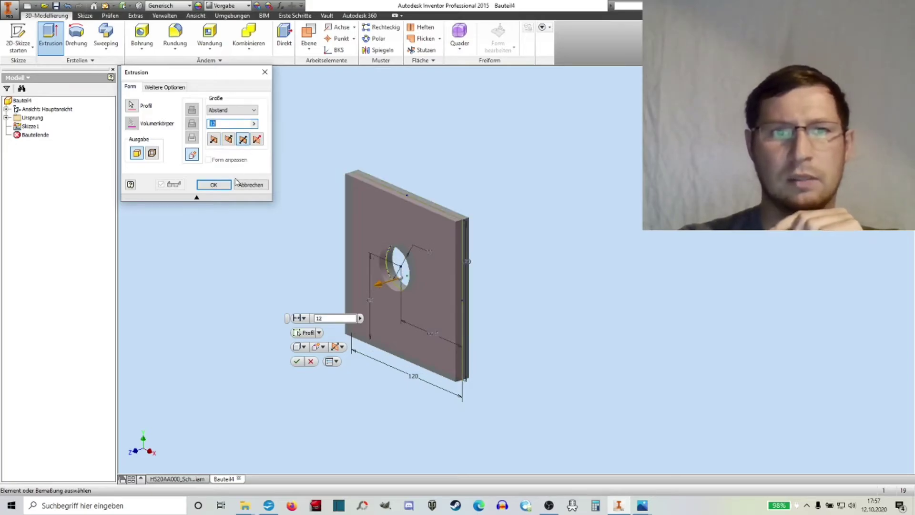
{"action": "left_click", "coordinate": [213, 185]}
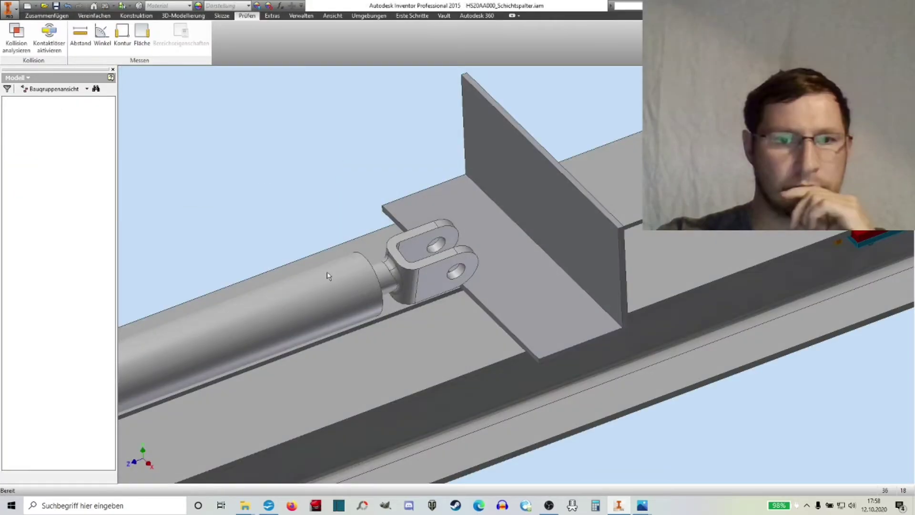
Place two instances of HS20DA103_Lasche.ipt into the log splitter assembly
{"action": "right_click", "coordinate": [324, 156]}
{"action": "left_click", "coordinate": [315, 127]}
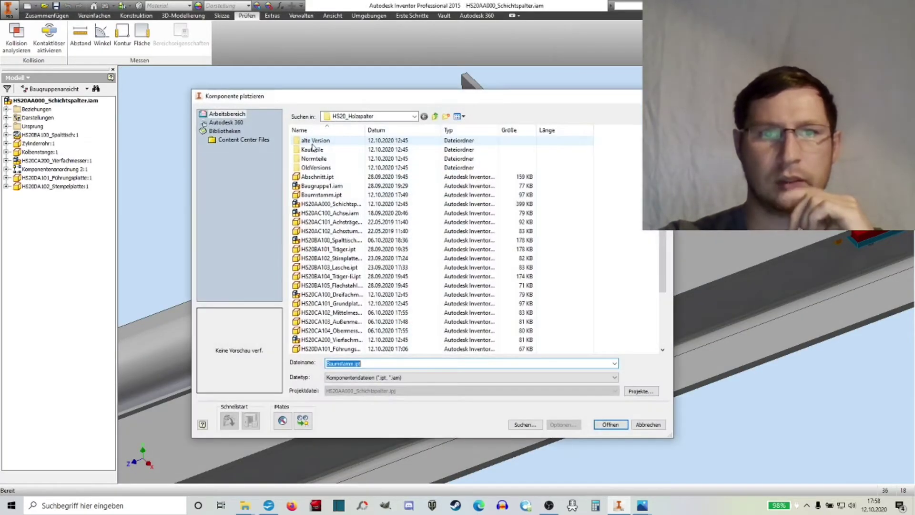
{"action": "scroll", "coordinate": [362, 310], "scroll_direction": "down", "scroll_amount": 3}
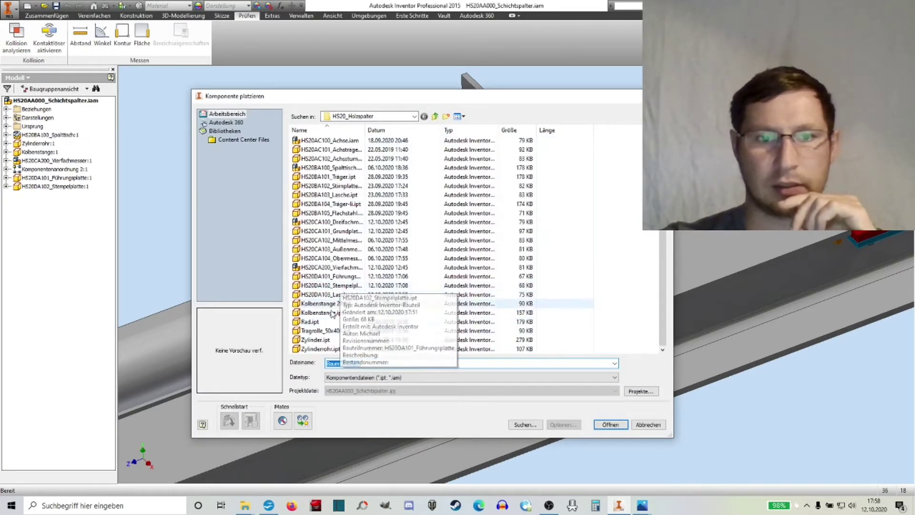
{"action": "left_click", "coordinate": [329, 294]}
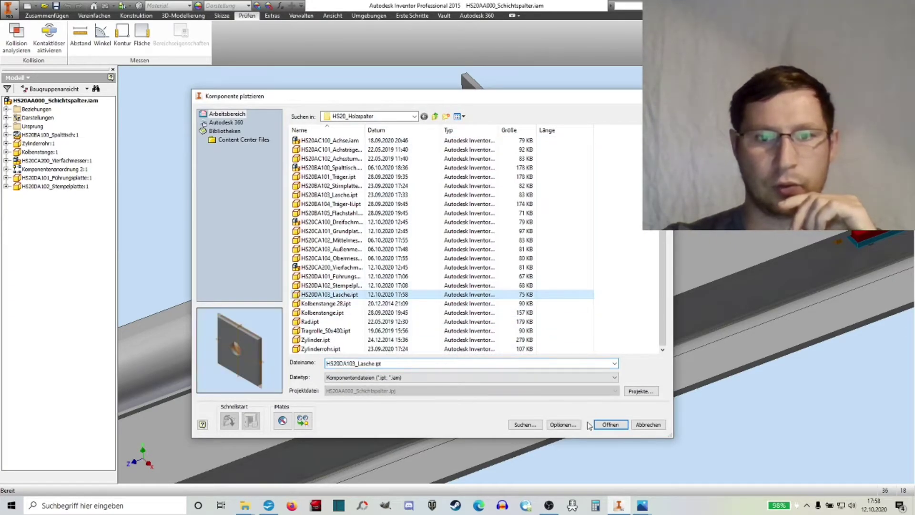
{"action": "left_click", "coordinate": [612, 424]}
{"action": "left_click", "coordinate": [358, 143]}
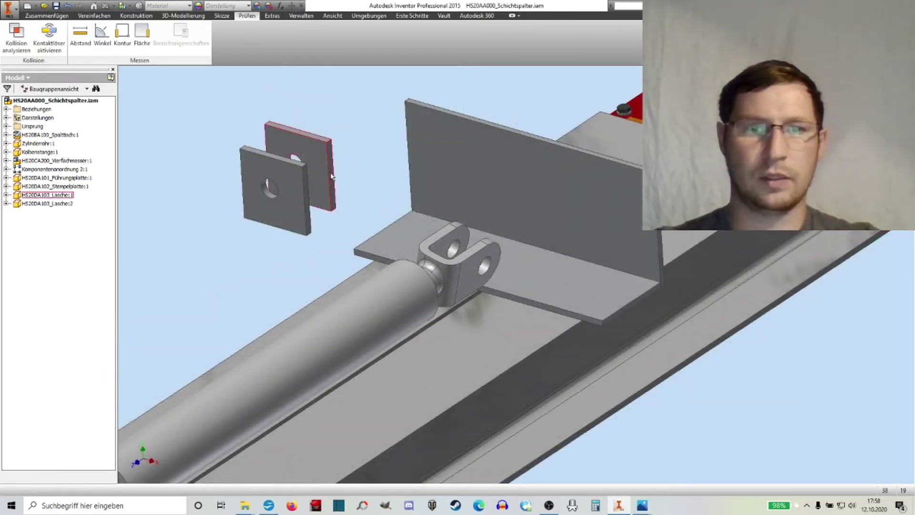
Mate the plate face against the upright wall face with a Passend constraint
{"action": "left_click", "coordinate": [47, 15]}
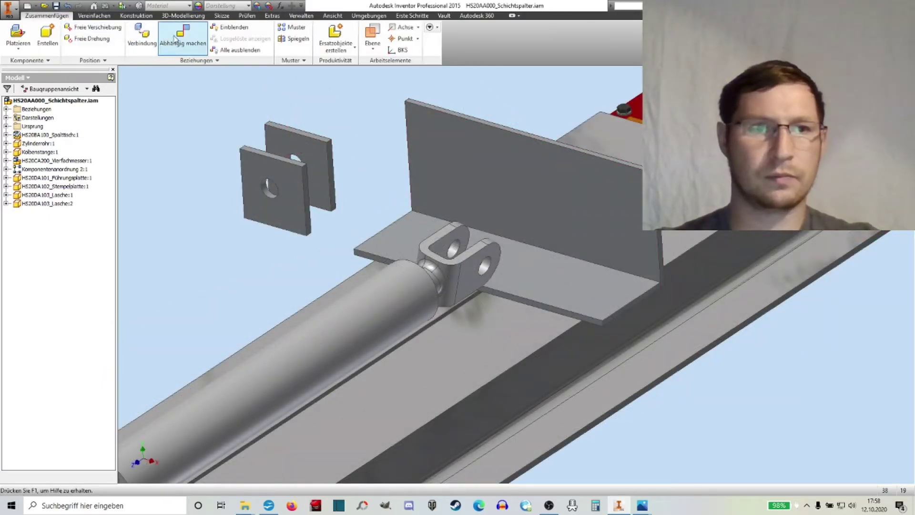
{"action": "left_click", "coordinate": [183, 33]}
{"action": "scroll", "coordinate": [339, 177], "scroll_direction": "up", "scroll_amount": 2}
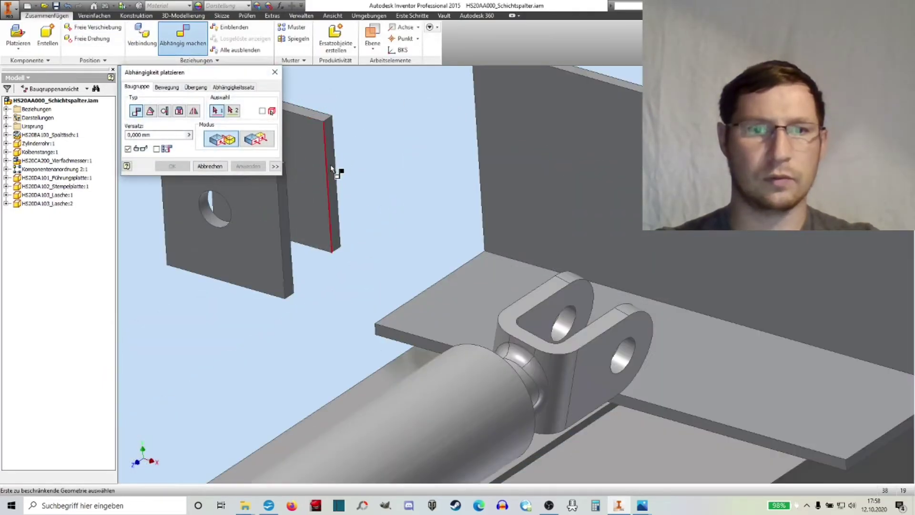
{"action": "left_click", "coordinate": [338, 168]}
{"action": "left_click", "coordinate": [534, 168]}
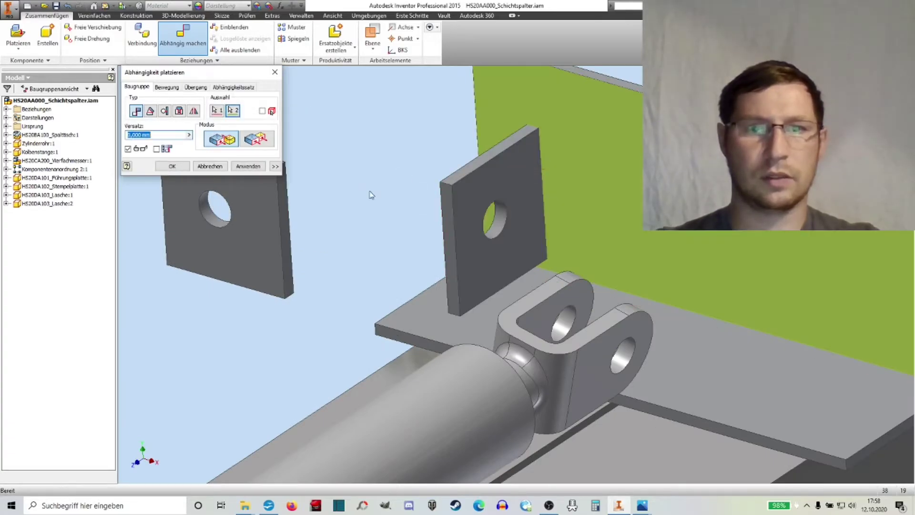
{"action": "left_click", "coordinate": [247, 167]}
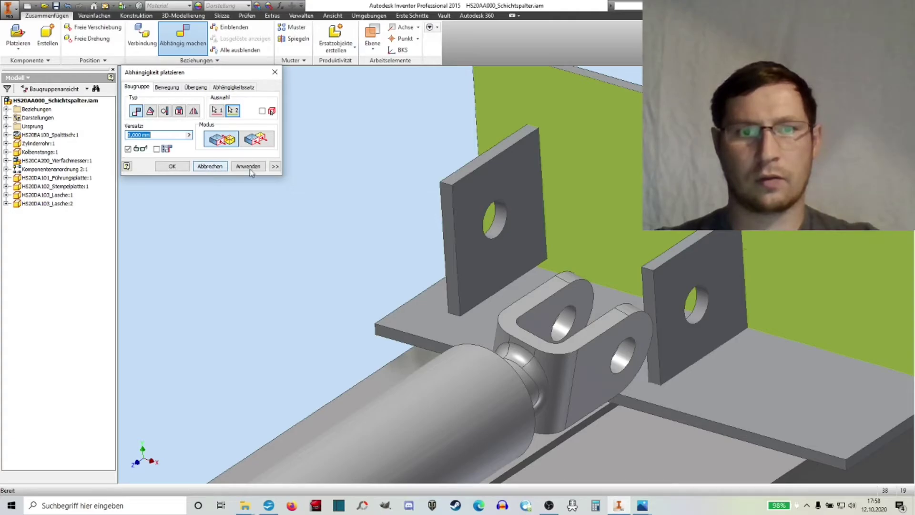
{"action": "scroll", "coordinate": [347, 173], "scroll_direction": "down", "scroll_amount": 2}
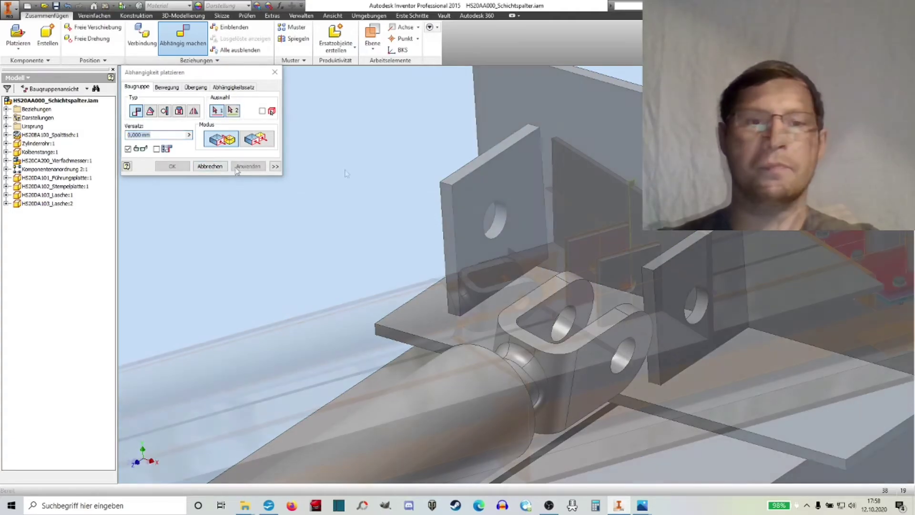
{"action": "scroll", "coordinate": [347, 174], "scroll_direction": "down", "scroll_amount": 2}
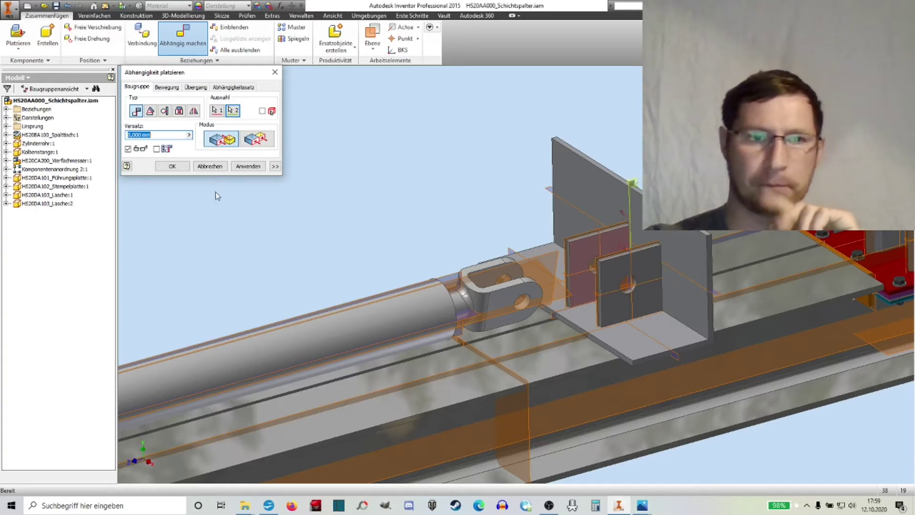
{"action": "left_click", "coordinate": [210, 166]}
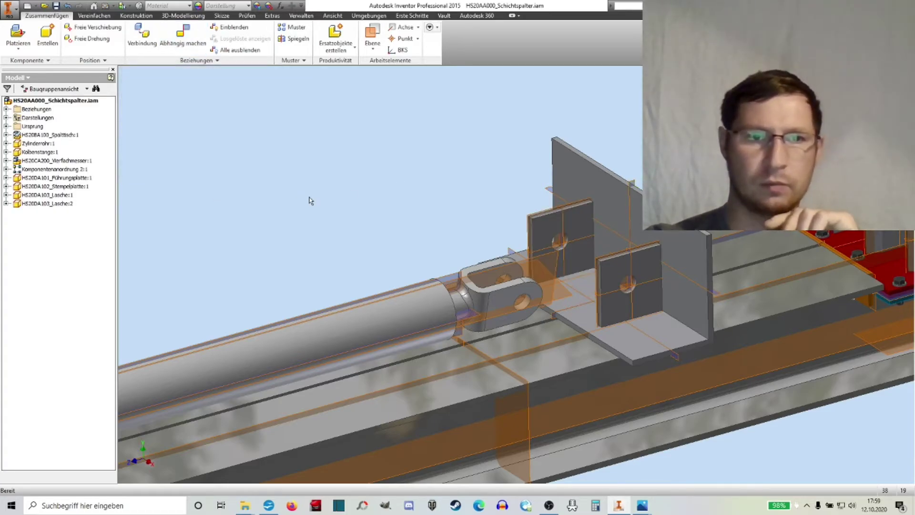
{"action": "left_click", "coordinate": [223, 17]}
Measure the distance from the work plane to the clevis side face, reading 38 mm
{"action": "left_click", "coordinate": [253, 17]}
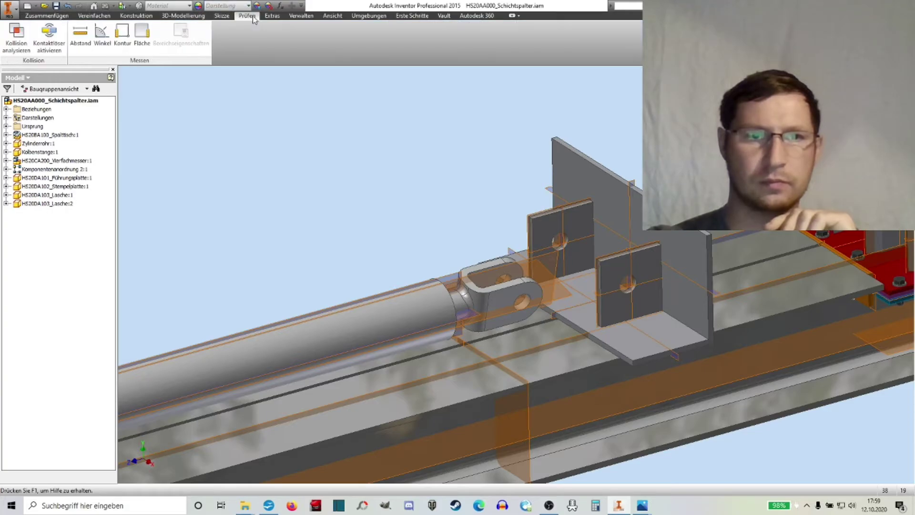
{"action": "left_click", "coordinate": [80, 36]}
{"action": "scroll", "coordinate": [527, 265], "scroll_direction": "down", "scroll_amount": 3}
{"action": "scroll", "coordinate": [511, 258], "scroll_direction": "down", "scroll_amount": 2}
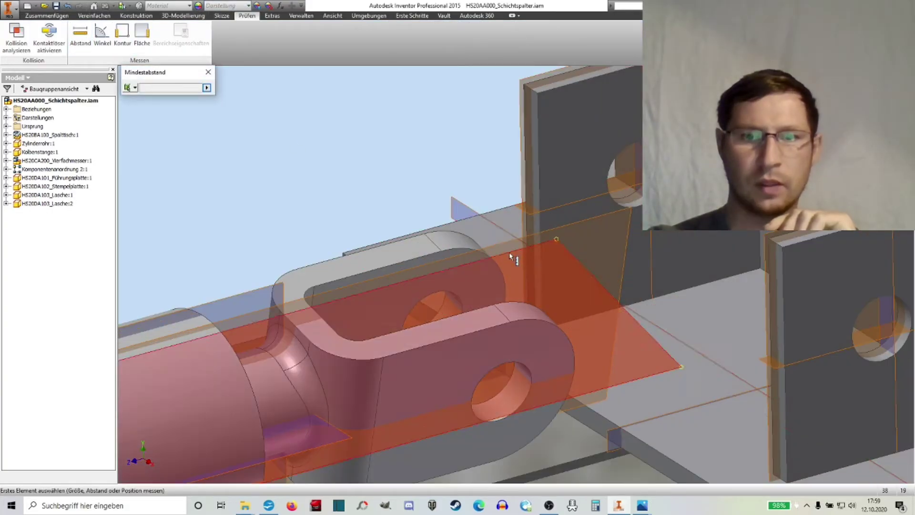
{"action": "left_click", "coordinate": [502, 244]}
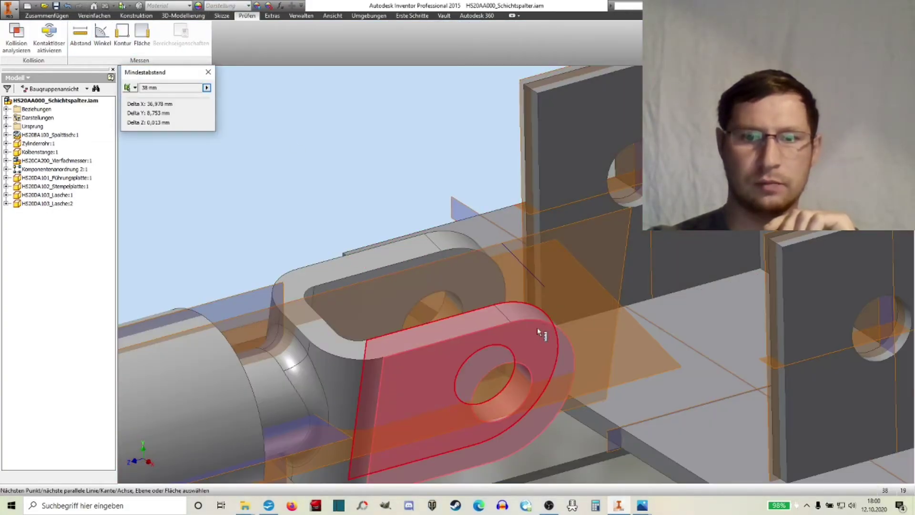
{"action": "left_click", "coordinate": [538, 330]}
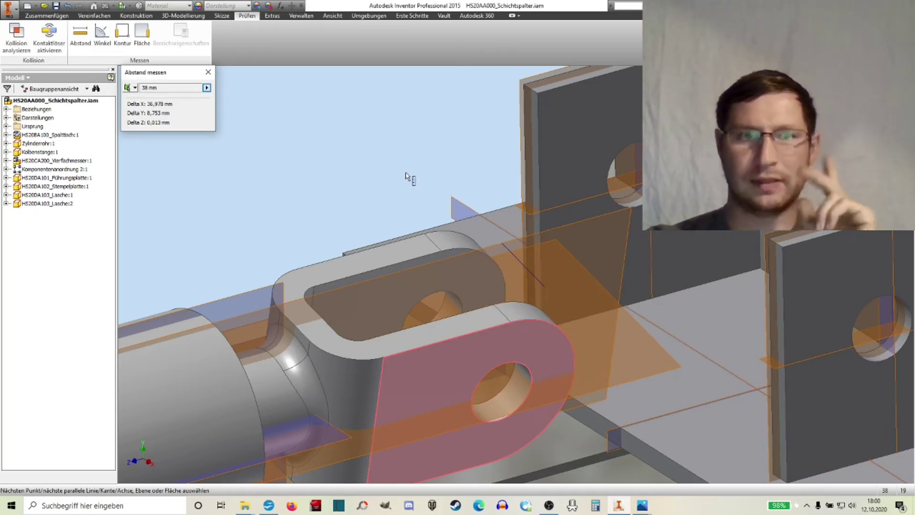
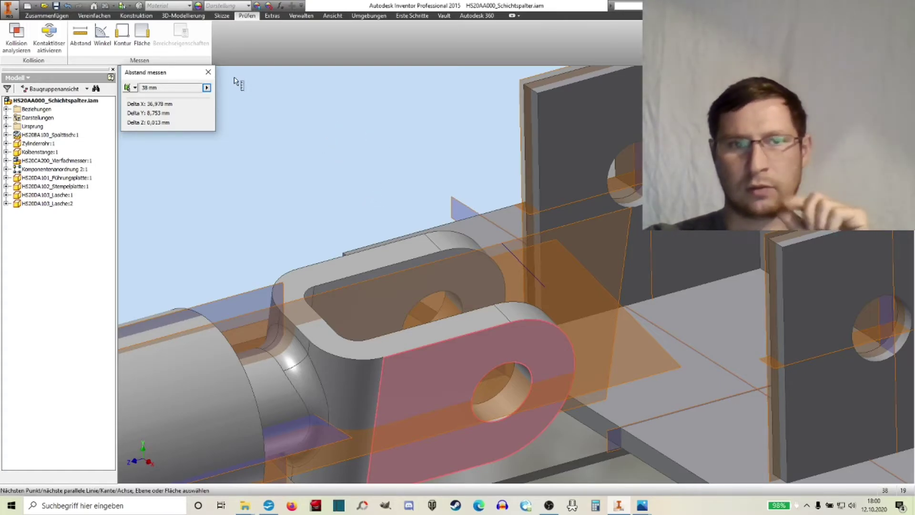
Place a mate constraint between the faces of the two lug plates
{"action": "key", "text": "Escape"}
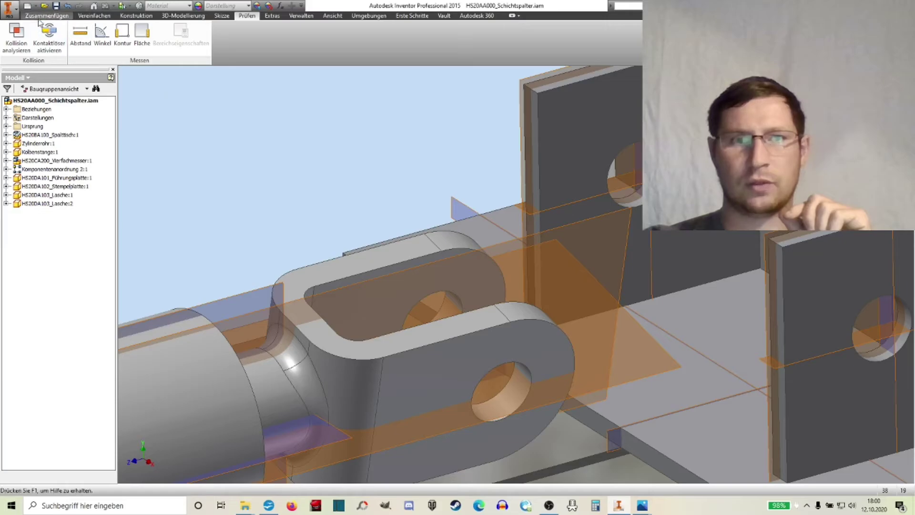
{"action": "left_click", "coordinate": [40, 17]}
{"action": "left_click", "coordinate": [183, 38]}
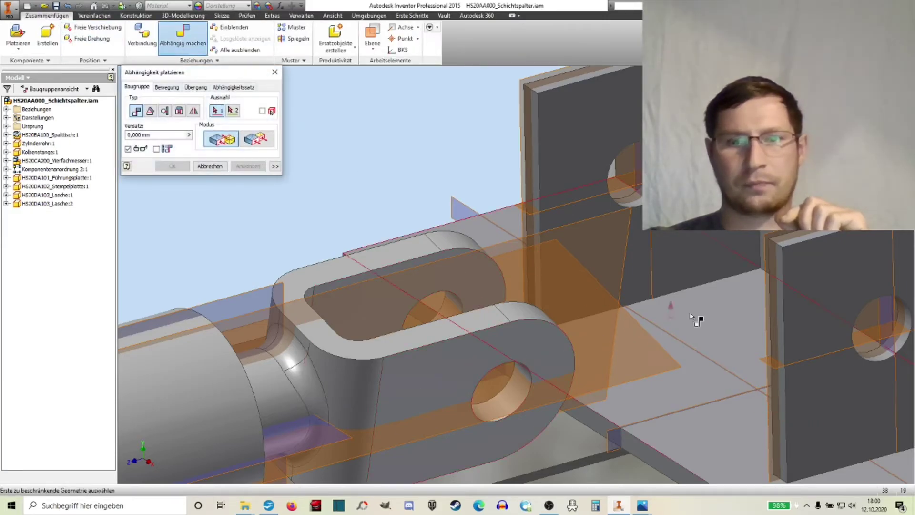
{"action": "mouse_move", "coordinate": [698, 317]}
{"action": "middle_mouse_down"}
{"action": "mouse_move", "coordinate": [535, 254]}
{"action": "mouse_move", "coordinate": [492, 253]}
{"action": "middle_mouse_up"}
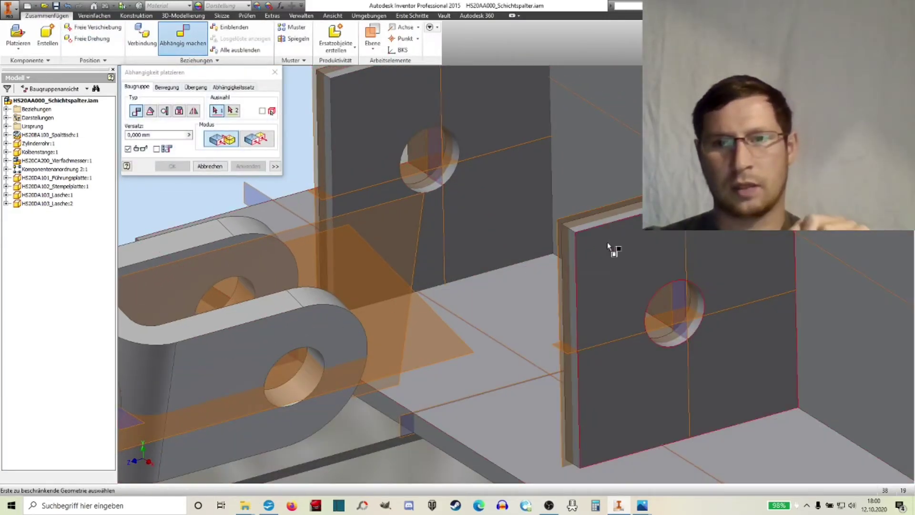
{"action": "left_click", "coordinate": [523, 190]}
{"action": "middle_click_drag", "start_coordinate": [609, 171], "coordinate": [574, 239]}
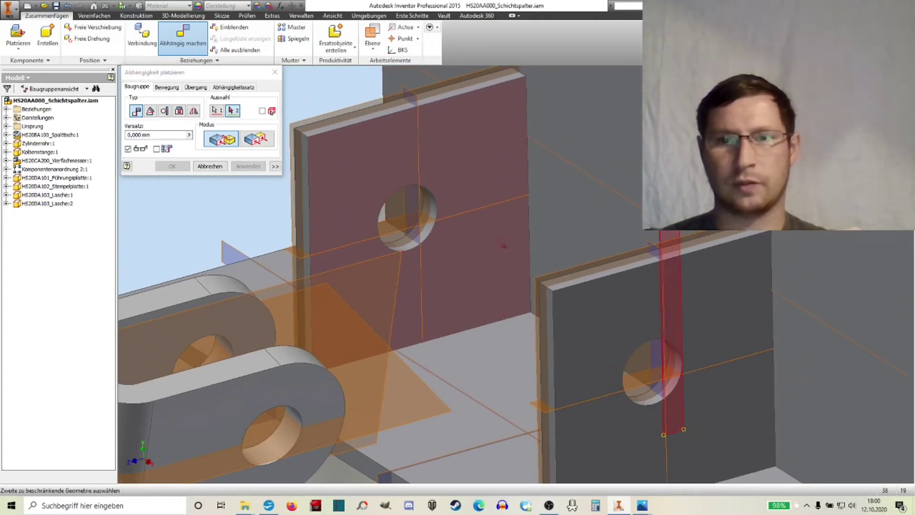
{"action": "left_click", "coordinate": [672, 343]}
{"action": "type", "text": "0"}
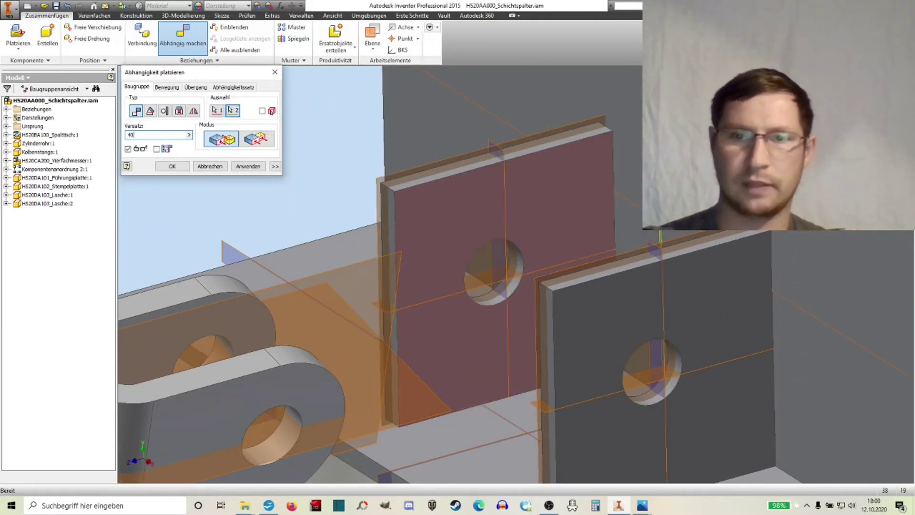
{"action": "left_click", "coordinate": [248, 167]}
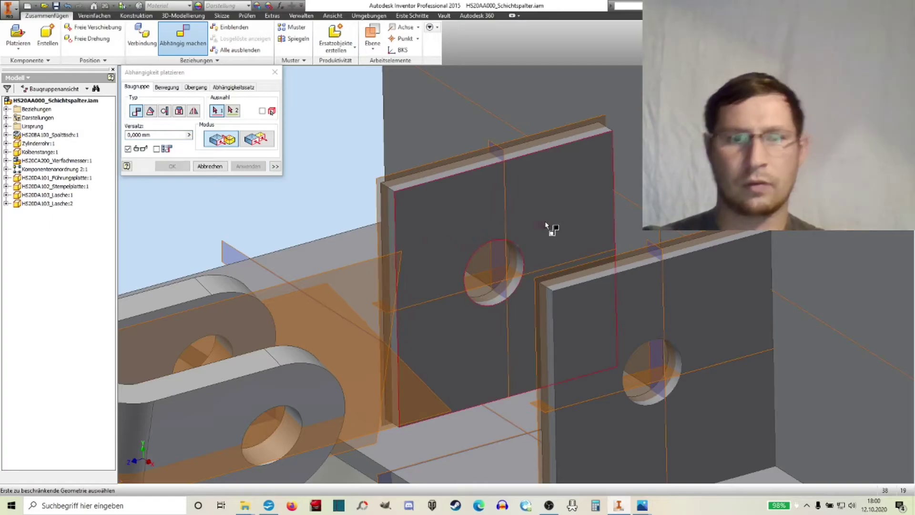
Offset the lug plates 40 mm apart with a flush constraint
{"action": "key", "text": "F3"}
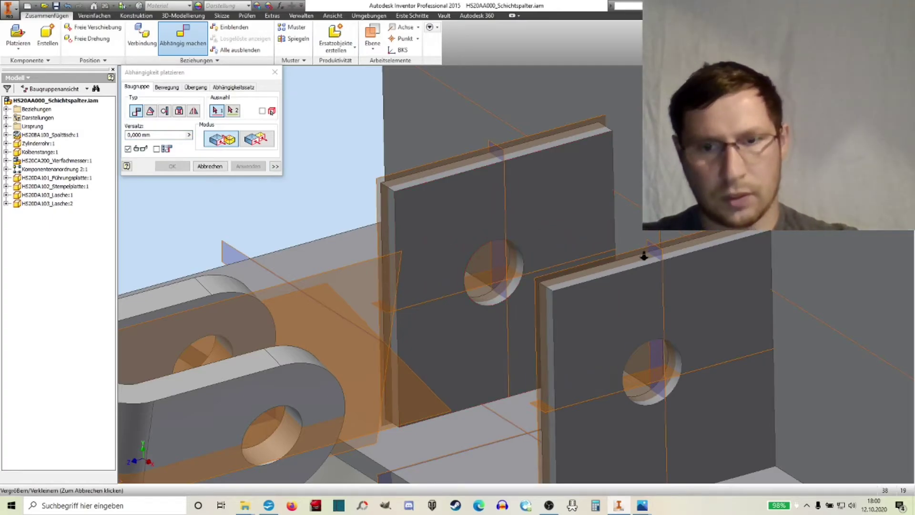
{"action": "middle_click_drag", "start_coordinate": [624, 244], "coordinate": [516, 210], "text": "shift"}
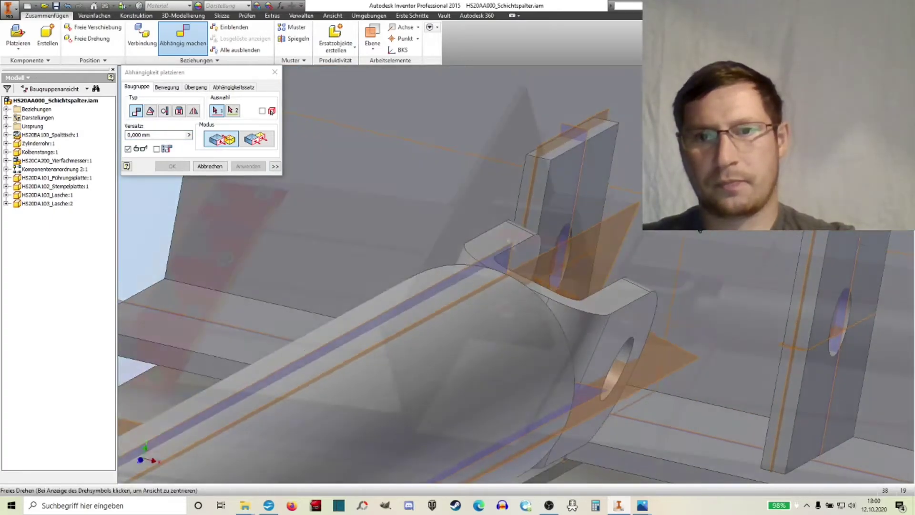
{"action": "left_click", "coordinate": [516, 210]}
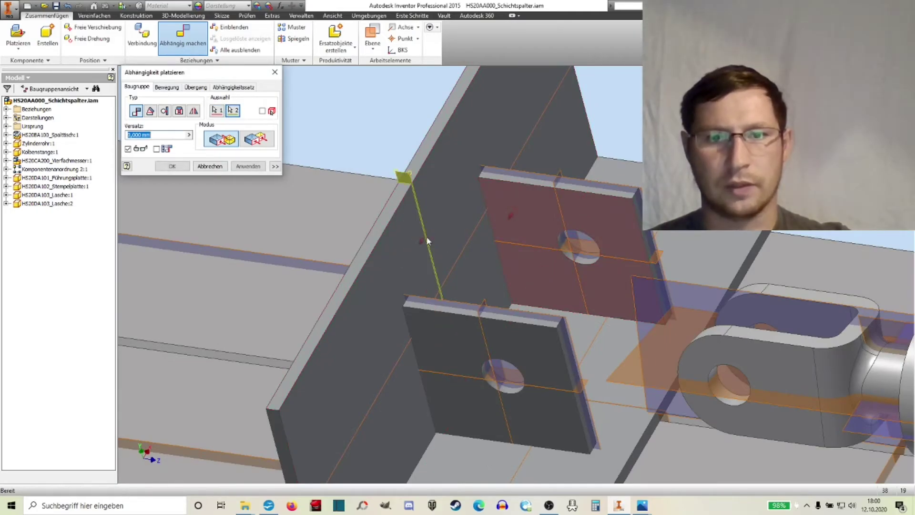
{"action": "type", "text": "40"}
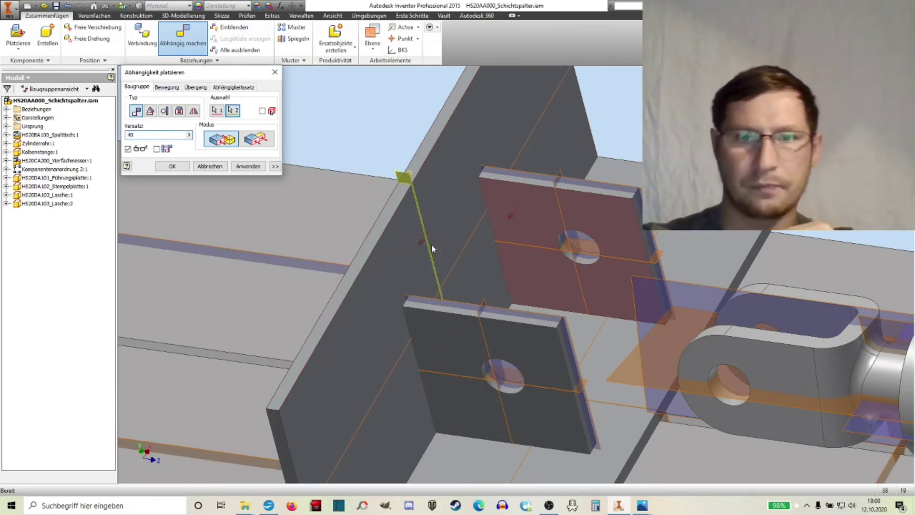
{"action": "left_click", "coordinate": [261, 142]}
{"action": "left_click", "coordinate": [237, 166]}
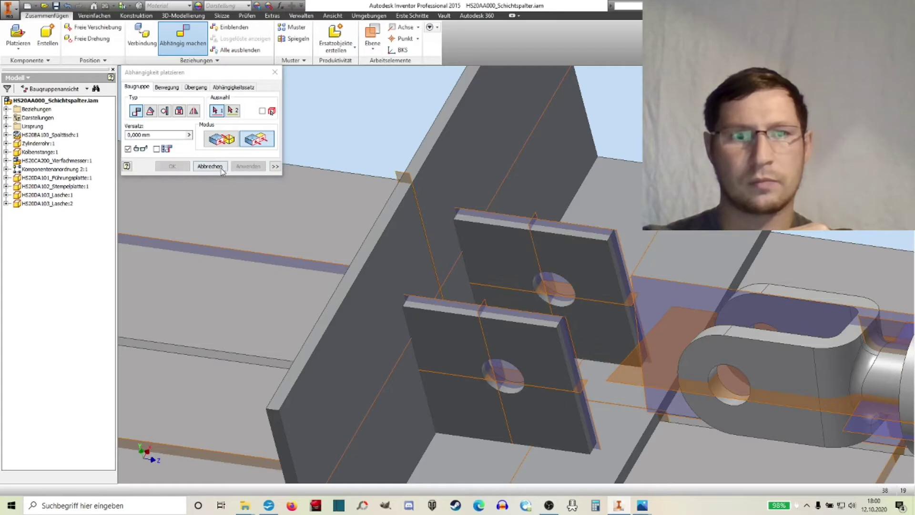
{"action": "key", "text": "Escape"}
Align a lug plate hole with the piston rod's clevis hole
{"action": "left_click_drag", "start_coordinate": [558, 250], "coordinate": [482, 324]}
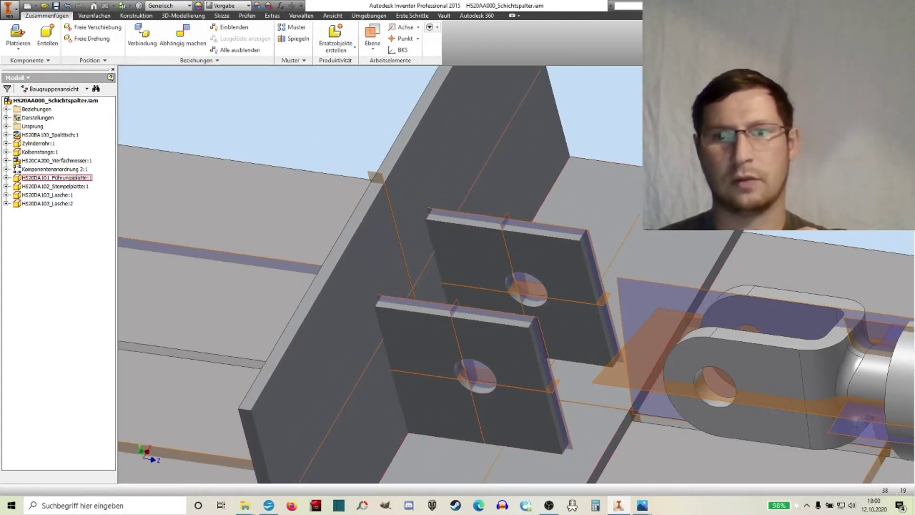
{"action": "scroll", "coordinate": [410, 222], "scroll_direction": "down", "scroll_amount": 3}
{"action": "left_click", "coordinate": [179, 41]}
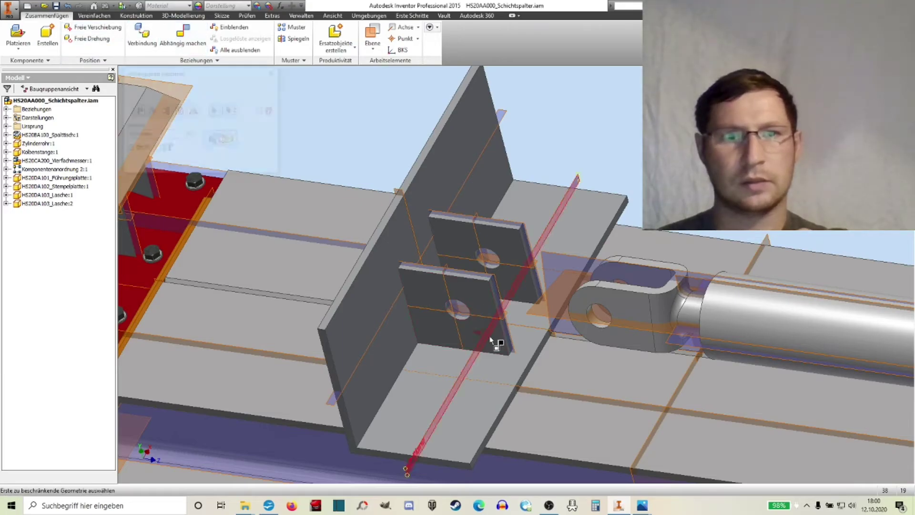
{"action": "scroll", "coordinate": [482, 329], "scroll_direction": "up", "scroll_amount": 5}
{"action": "scroll", "coordinate": [510, 323], "scroll_direction": "down", "scroll_amount": 4}
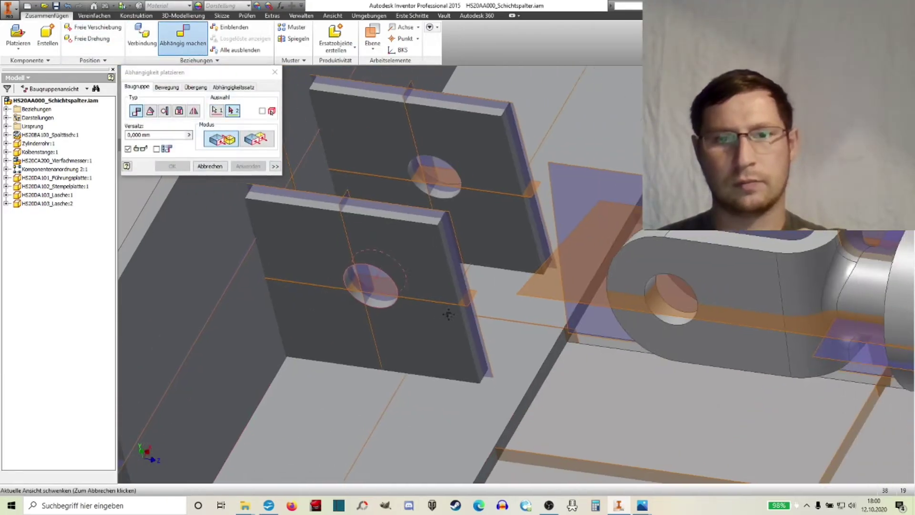
{"action": "left_click", "coordinate": [678, 324]}
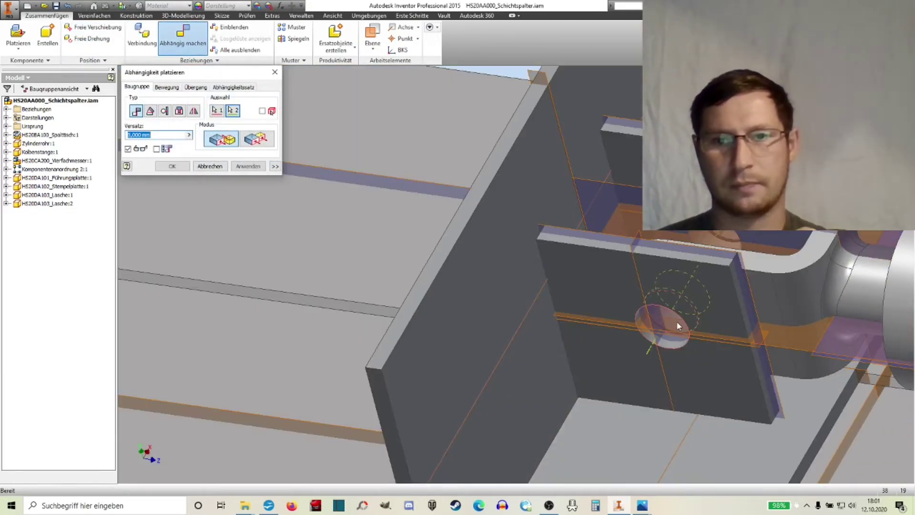
{"action": "left_click", "coordinate": [257, 166]}
{"action": "key", "text": "Escape"}
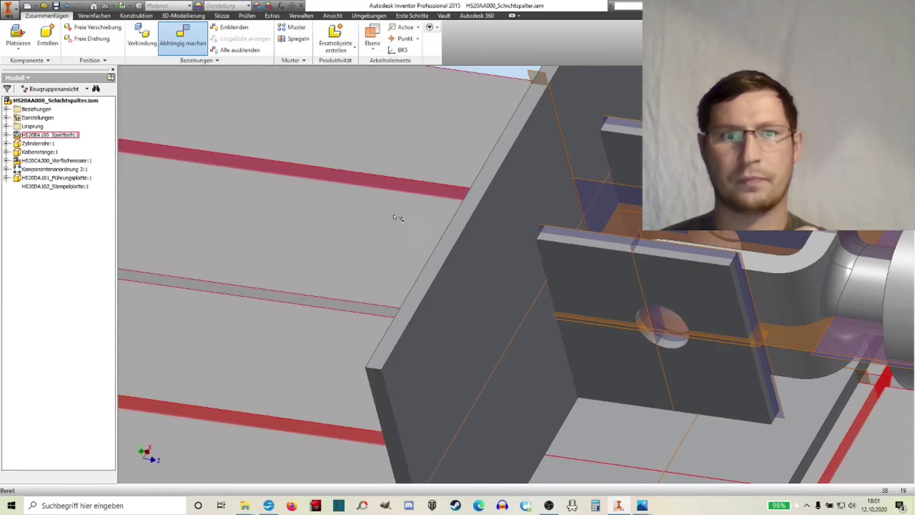
{"action": "scroll", "coordinate": [525, 262], "scroll_direction": "down", "scroll_amount": 5}
{"action": "scroll", "coordinate": [593, 187], "scroll_direction": "up", "scroll_amount": 2}
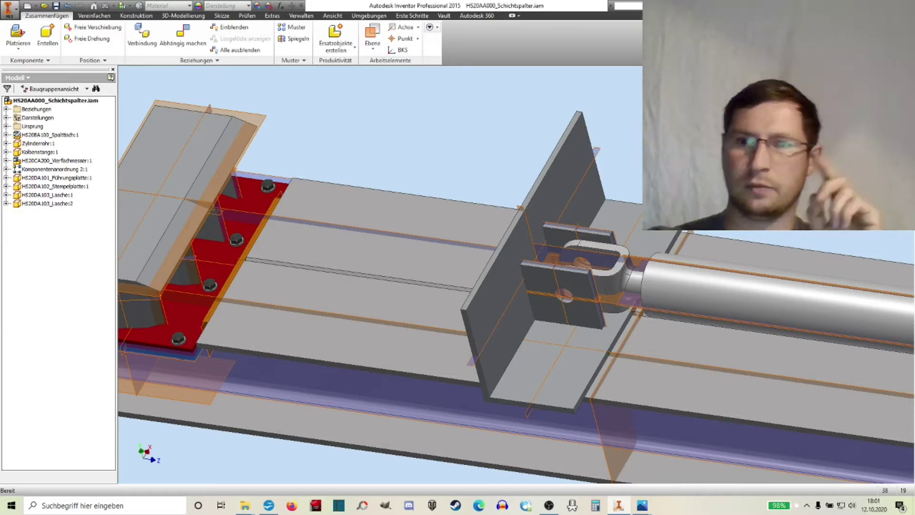
Orbit the assembly to view its underside, then bring up the Prüfen inspection tools
{"action": "mouse_move", "coordinate": [548, 310]}
{"action": "middle_mouse_down", "text": "shift"}
{"action": "mouse_move", "coordinate": [562, 200]}
{"action": "mouse_move", "coordinate": [665, 256]}
{"action": "mouse_move", "coordinate": [582, 266]}
{"action": "mouse_move", "coordinate": [639, 259]}
{"action": "mouse_move", "coordinate": [684, 280]}
{"action": "mouse_move", "coordinate": [696, 322]}
{"action": "middle_mouse_up", "text": "shift"}
{"action": "right_click", "coordinate": [534, 104]}
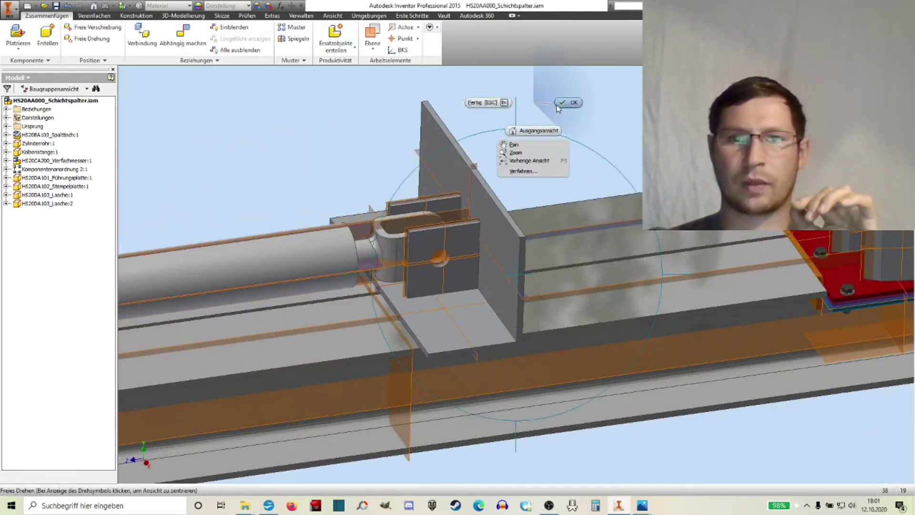
{"action": "left_click", "coordinate": [534, 135]}
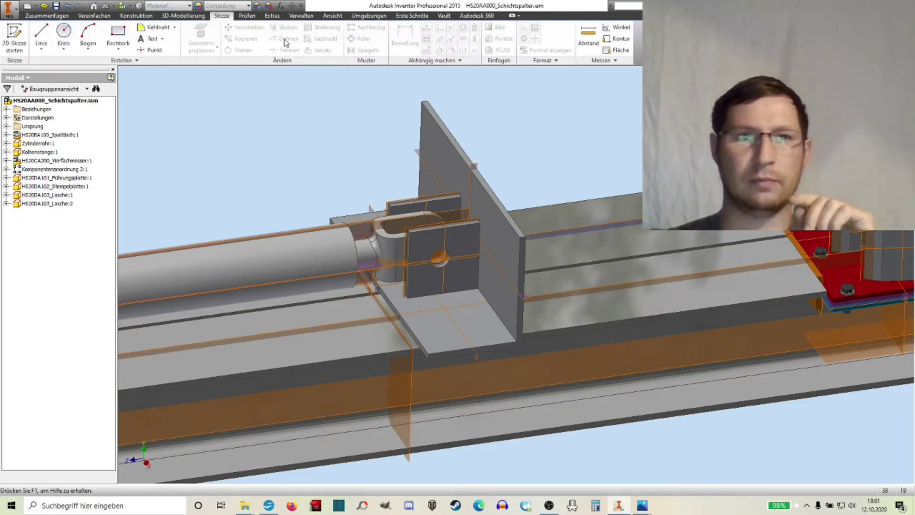
{"action": "left_click", "coordinate": [247, 15]}
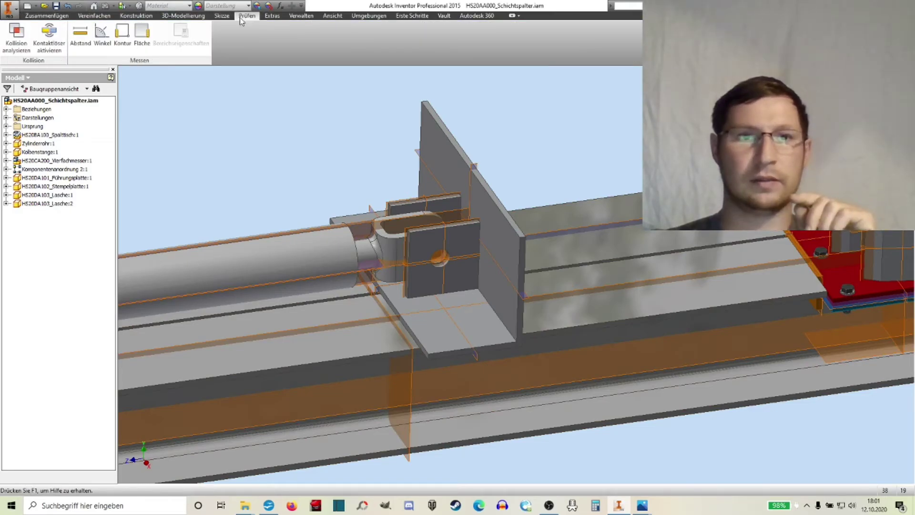
Measure the distance from the pusher plate face to the rail end: 573,5 mm
{"action": "left_click", "coordinate": [80, 33]}
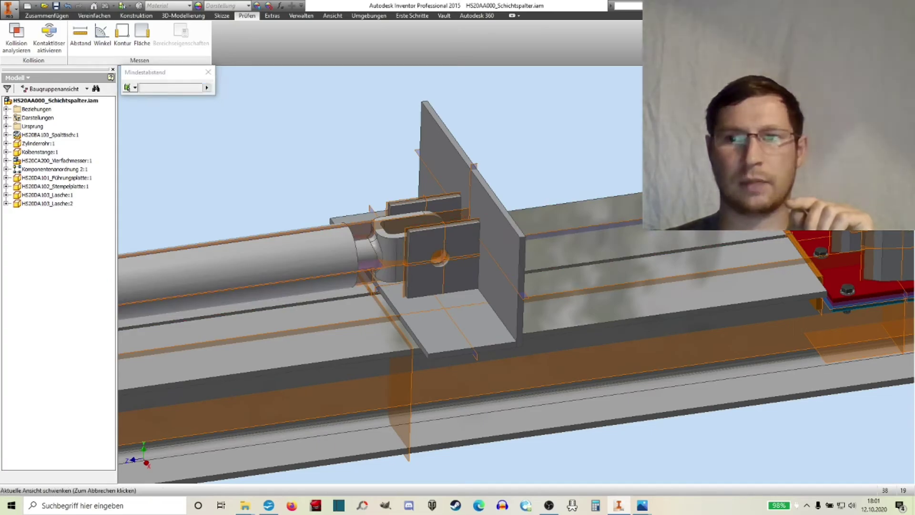
{"action": "middle_click_drag", "start_coordinate": [528, 247], "coordinate": [470, 252], "text": "shift"}
{"action": "right_click", "coordinate": [590, 203]}
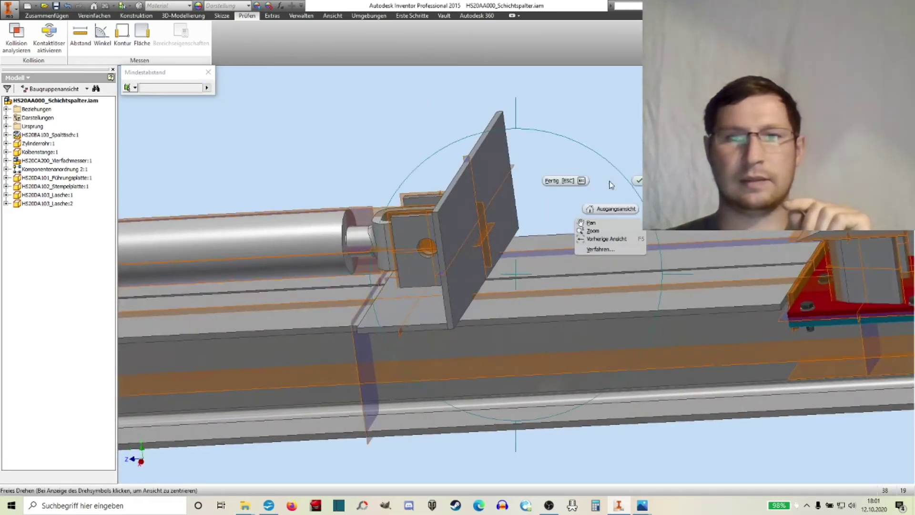
{"action": "left_click", "coordinate": [612, 208]}
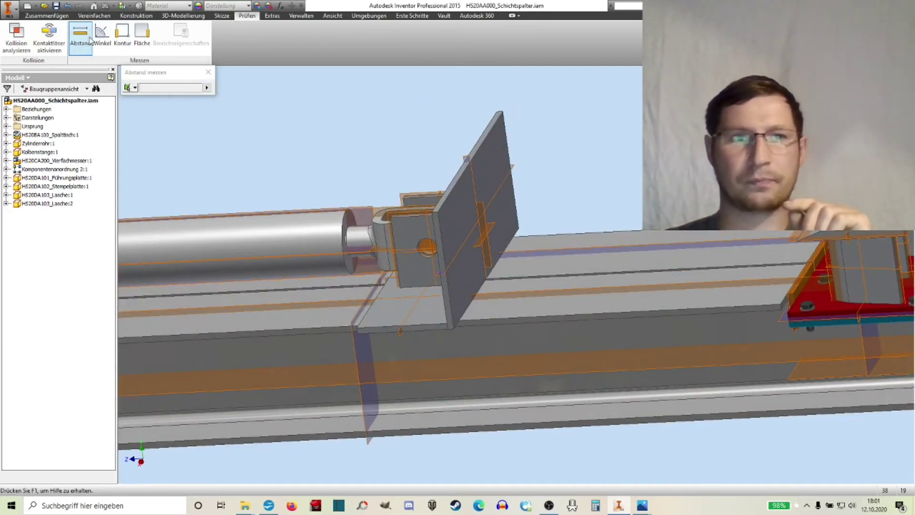
{"action": "left_click", "coordinate": [508, 172]}
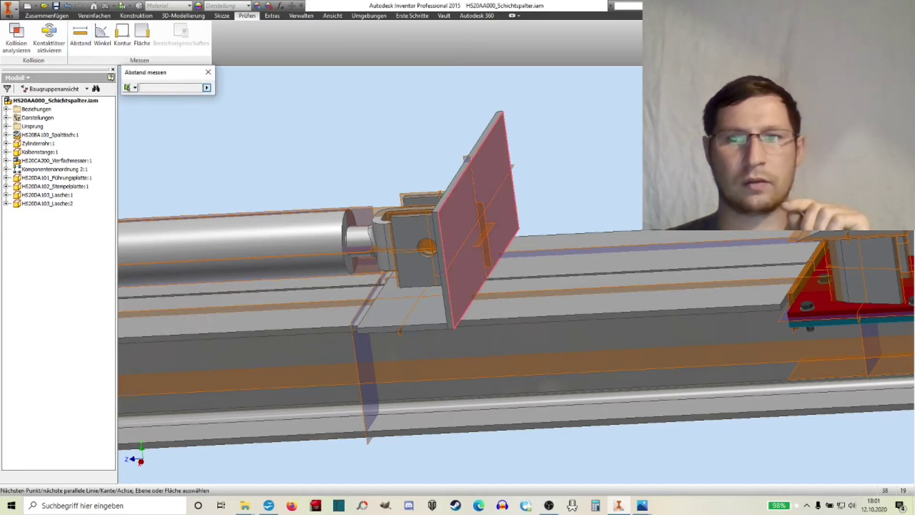
{"action": "left_click", "coordinate": [804, 234]}
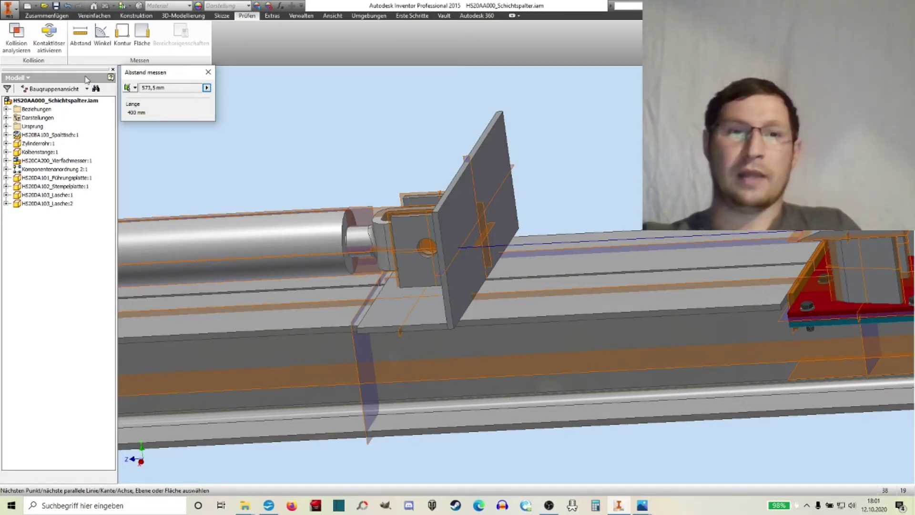
{"action": "left_click", "coordinate": [208, 73]}
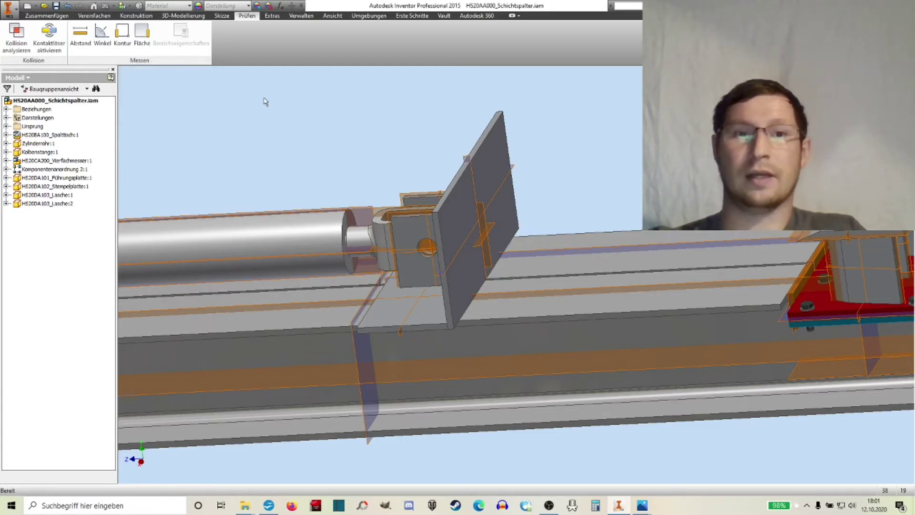
{"action": "scroll", "coordinate": [290, 145], "scroll_direction": "down", "scroll_amount": 2}
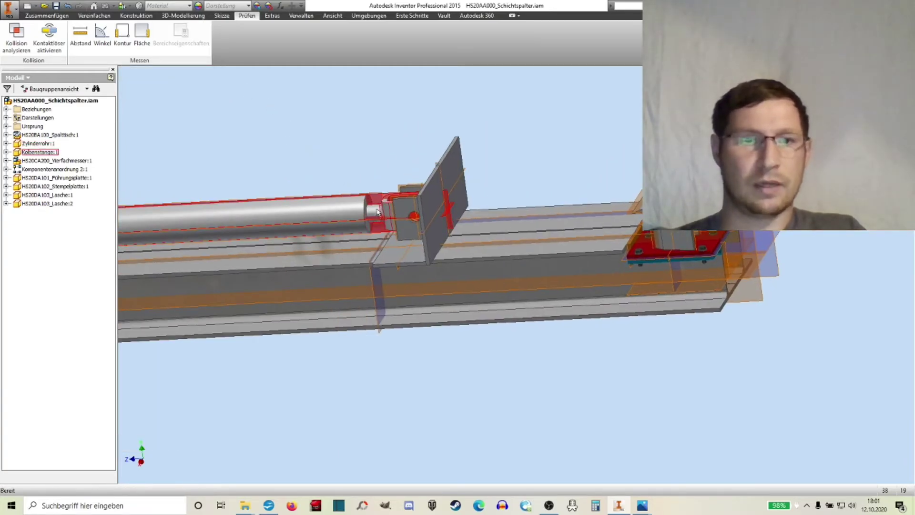
Drive constraint Passend:4 from 45 mm out to 645 mm and accept the position
{"action": "left_click", "coordinate": [6, 152]}
{"action": "right_click", "coordinate": [48, 190]}
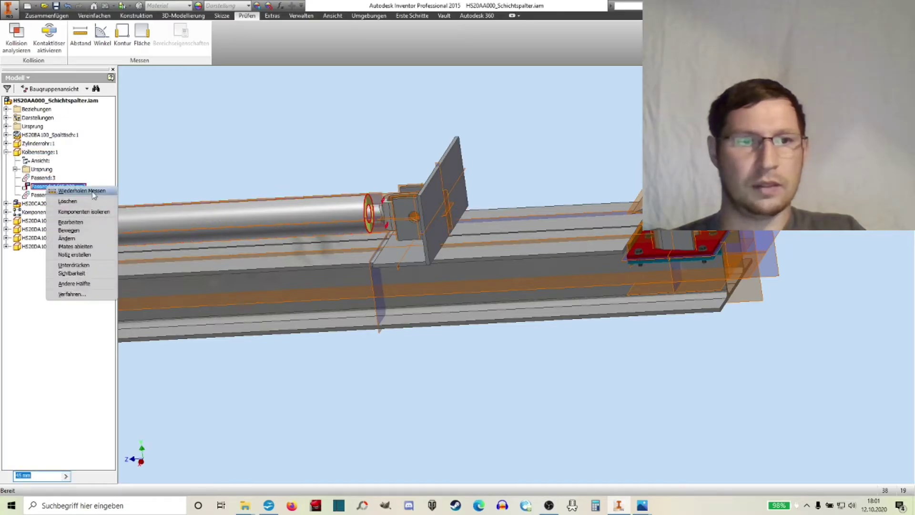
{"action": "left_click", "coordinate": [69, 231]}
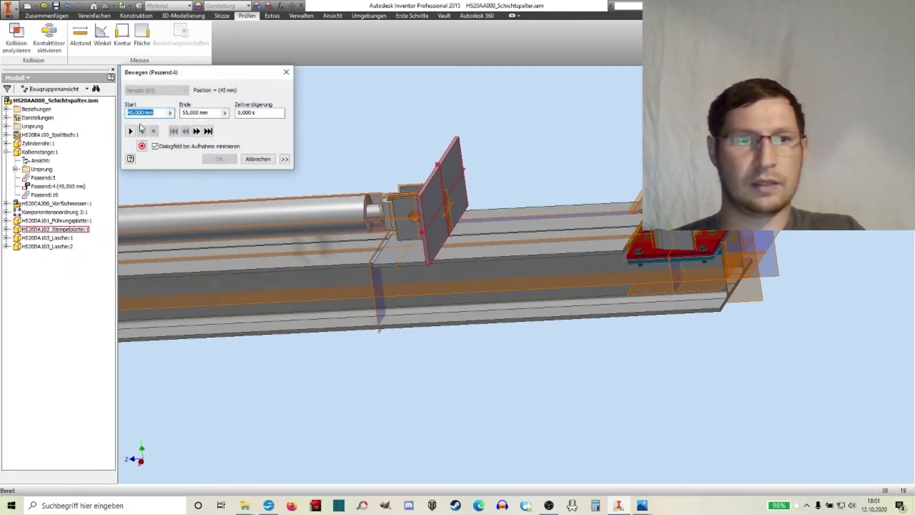
{"action": "left_click", "coordinate": [129, 132]}
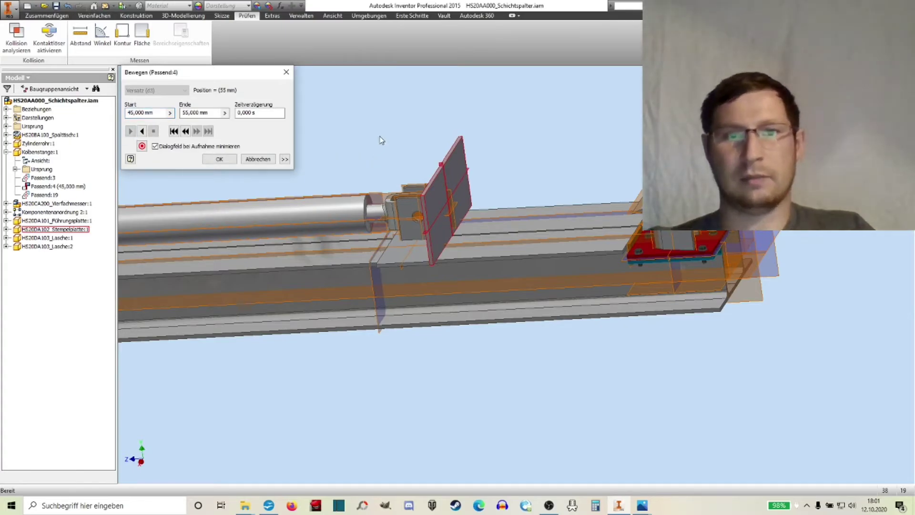
{"action": "left_click", "coordinate": [312, 127]}
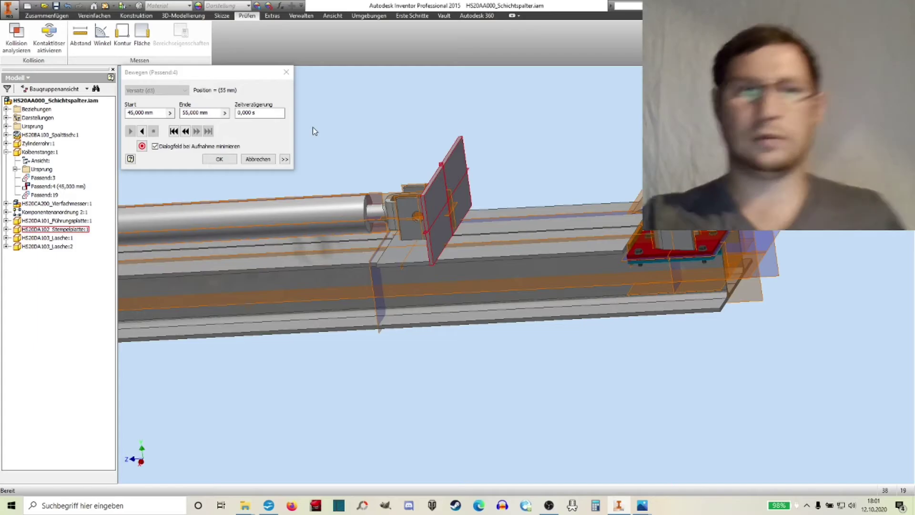
{"action": "left_click", "coordinate": [207, 113]}
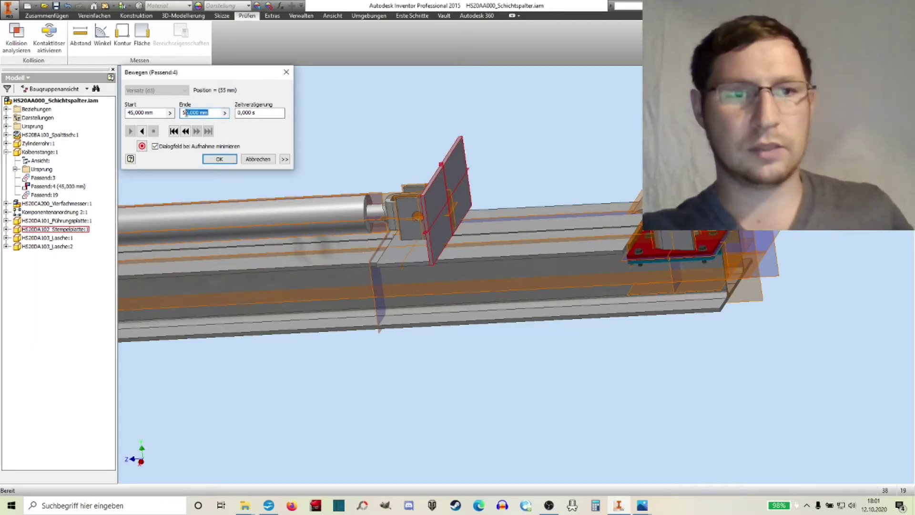
{"action": "type", "text": "645"}
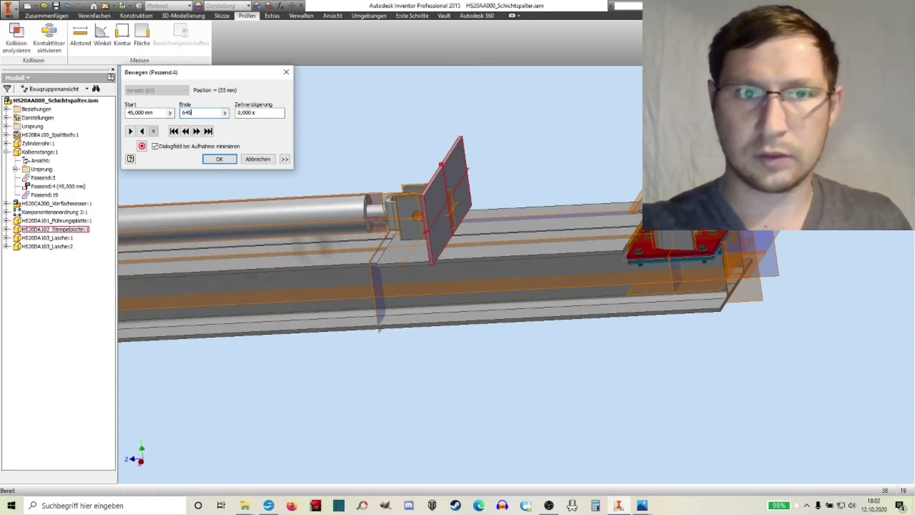
{"action": "left_click", "coordinate": [130, 131]}
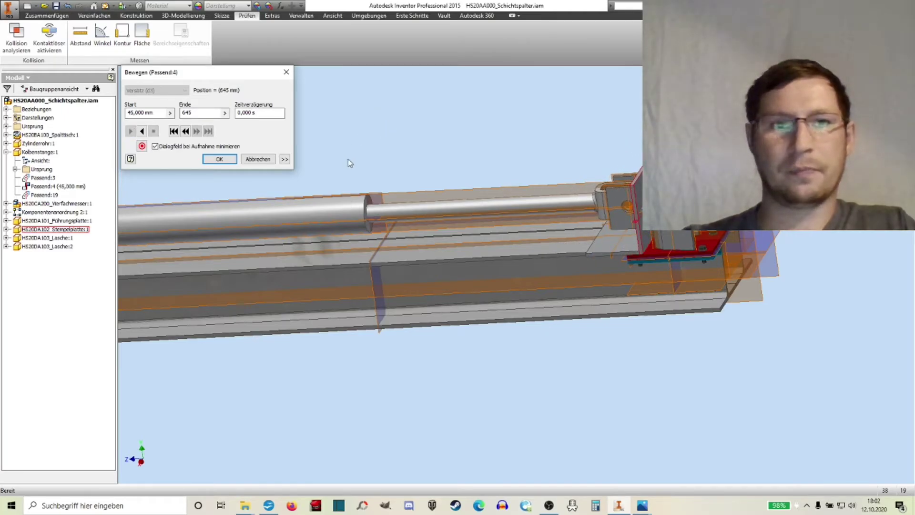
{"action": "scroll", "coordinate": [619, 199], "scroll_direction": "down", "scroll_amount": 5}
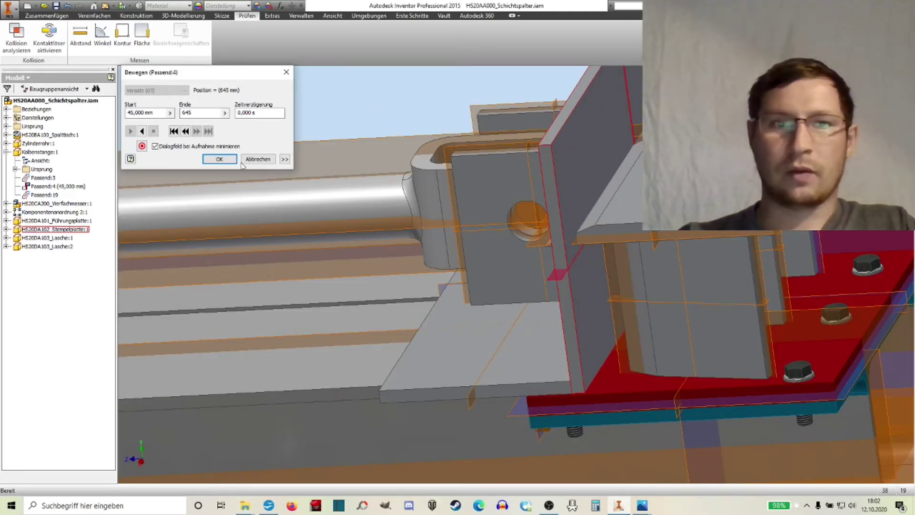
{"action": "left_click", "coordinate": [219, 159]}
Measure the 26,5 mm gap from the clevis lug edge to the pusher plate
{"action": "left_click", "coordinate": [80, 34]}
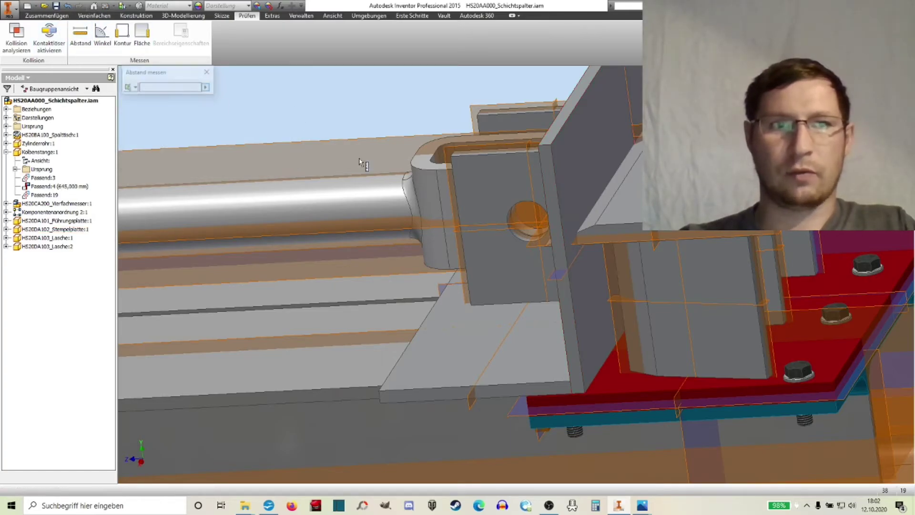
{"action": "left_click", "coordinate": [549, 244]}
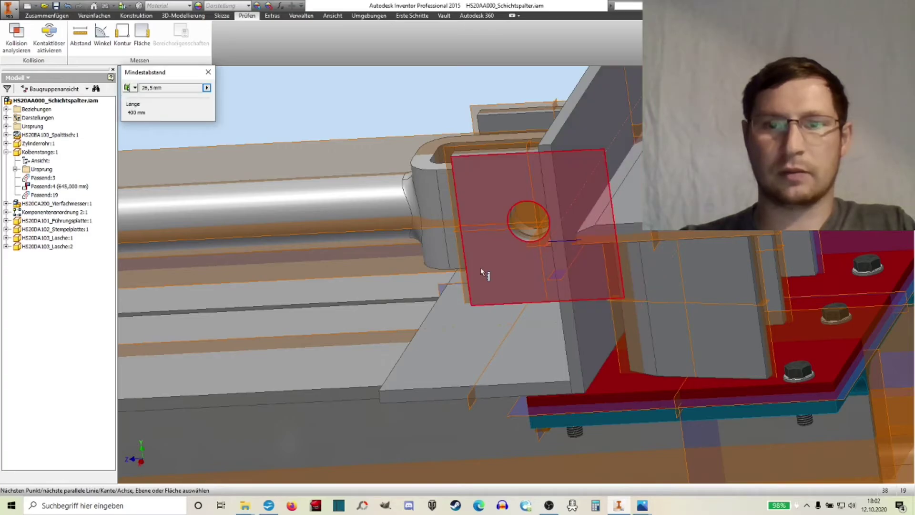
{"action": "scroll", "coordinate": [431, 328], "scroll_direction": "up", "scroll_amount": 5}
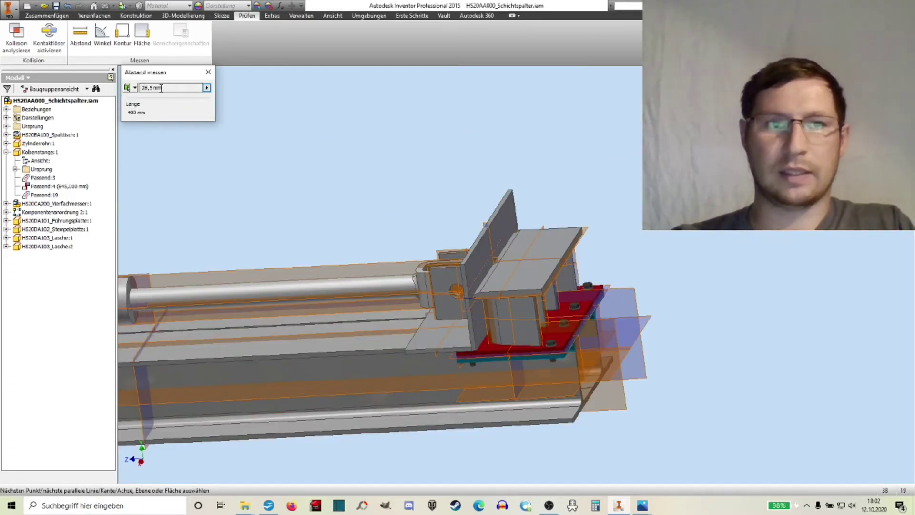
{"action": "left_click", "coordinate": [208, 72]}
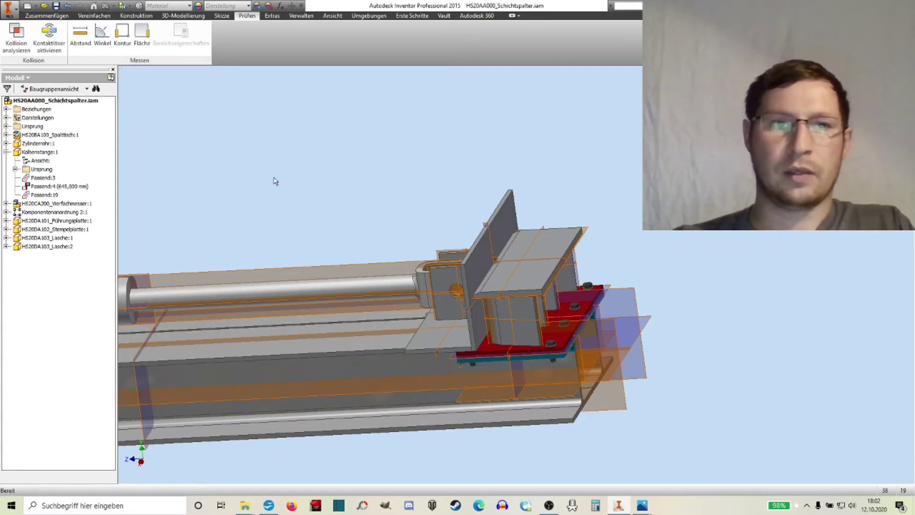
{"action": "scroll", "coordinate": [296, 212], "scroll_direction": "up", "scroll_amount": 2}
{"action": "scroll", "coordinate": [484, 206], "scroll_direction": "up", "scroll_amount": 2}
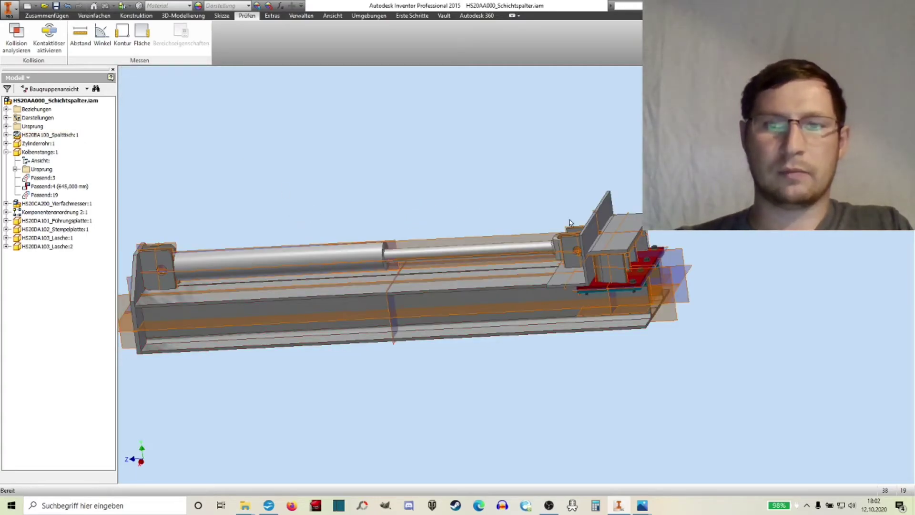
Open HS20BA100_Spalttisch, then its HS20BA101_Träger beam part in its own window
{"action": "middle_click_drag", "start_coordinate": [548, 179], "coordinate": [537, 181]}
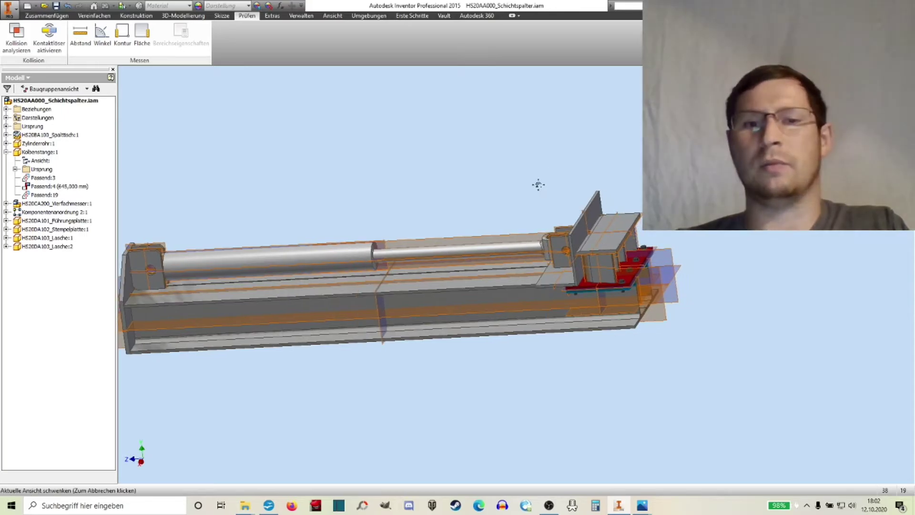
{"action": "right_click", "coordinate": [56, 187]}
{"action": "left_click", "coordinate": [94, 187]}
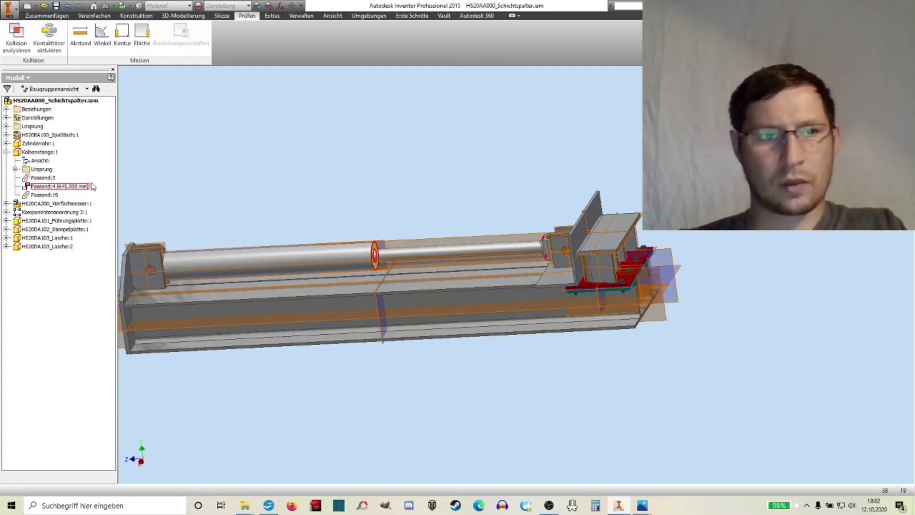
{"action": "right_click", "coordinate": [352, 308]}
{"action": "left_click", "coordinate": [352, 277]}
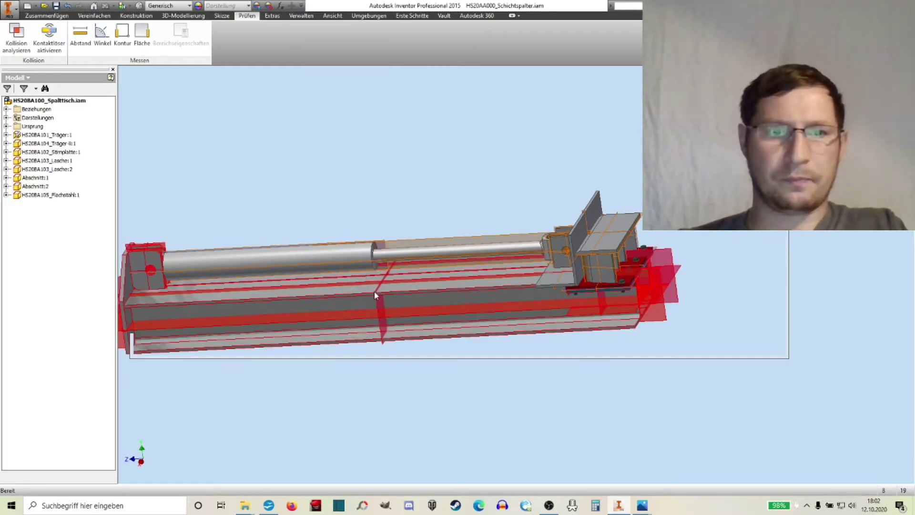
{"action": "right_click", "coordinate": [500, 286]}
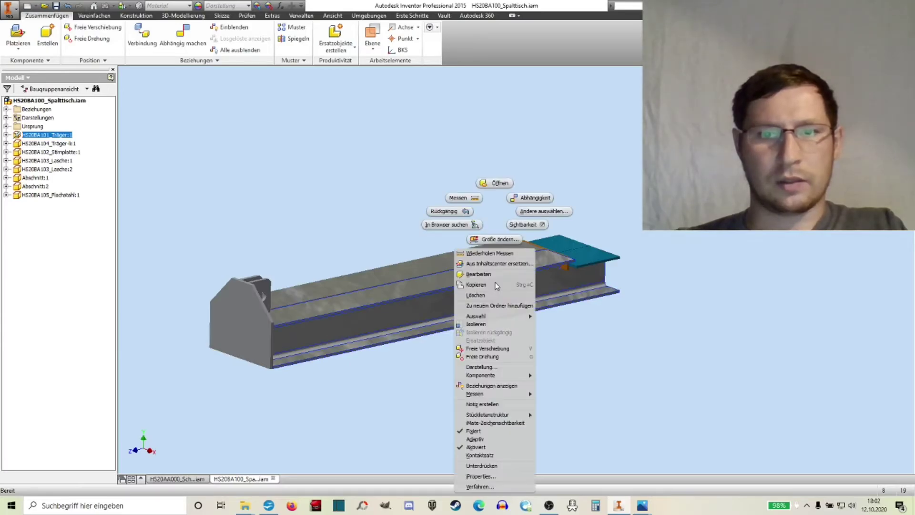
{"action": "left_click", "coordinate": [494, 184]}
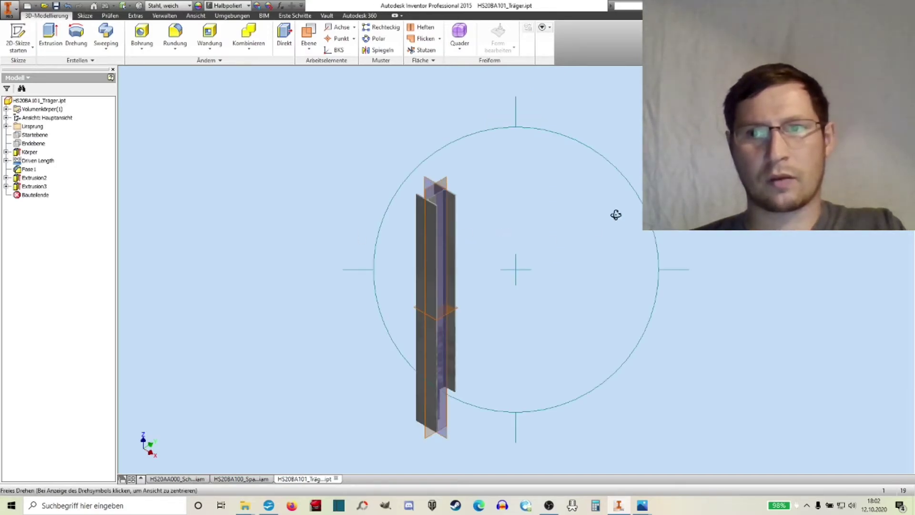
Rotate the beam horizontal and change its extrusion distance from 1920 to 1950 mm
{"action": "middle_click_drag", "start_coordinate": [615, 212], "coordinate": [469, 270], "text": "shift"}
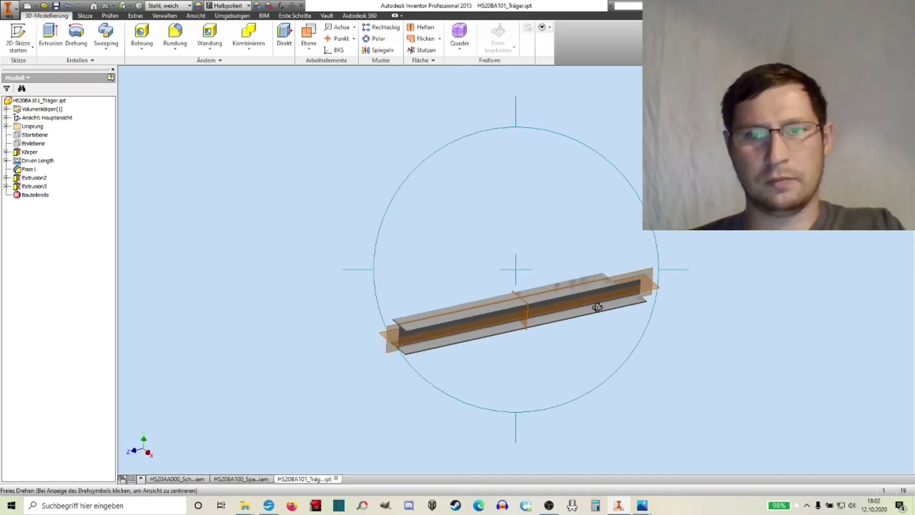
{"action": "right_click", "coordinate": [592, 317]}
{"action": "left_click", "coordinate": [599, 329]}
{"action": "scroll", "coordinate": [598, 327], "scroll_direction": "up", "scroll_amount": 3}
{"action": "scroll", "coordinate": [599, 314], "scroll_direction": "up", "scroll_amount": 3}
{"action": "scroll", "coordinate": [600, 314], "scroll_direction": "down", "scroll_amount": 3}
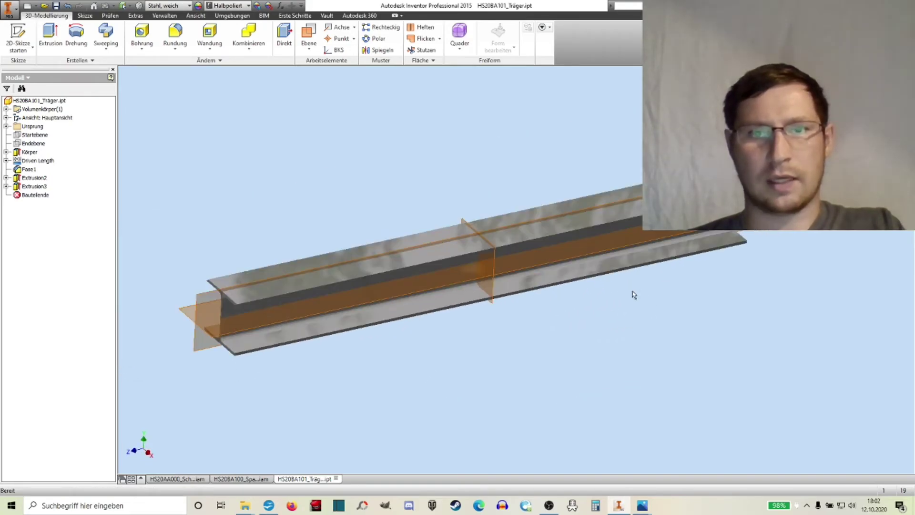
{"action": "right_click", "coordinate": [20, 155]}
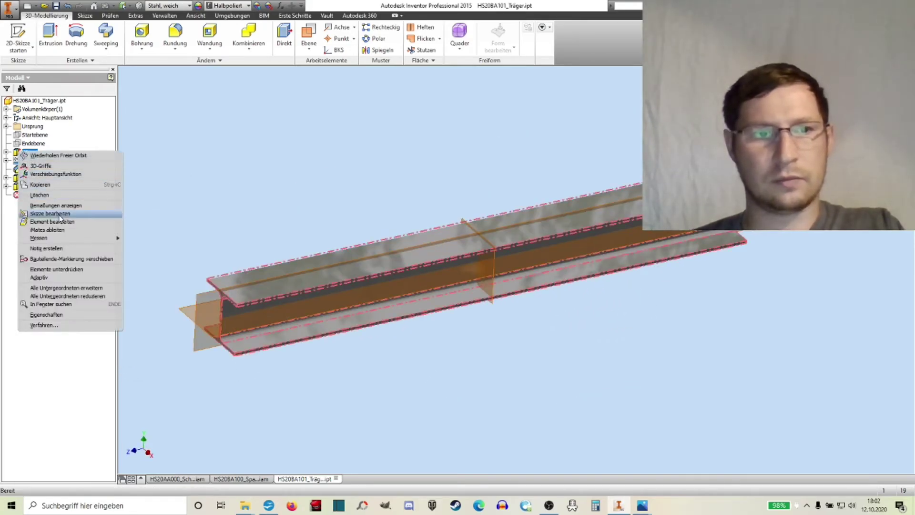
{"action": "left_click", "coordinate": [38, 221]}
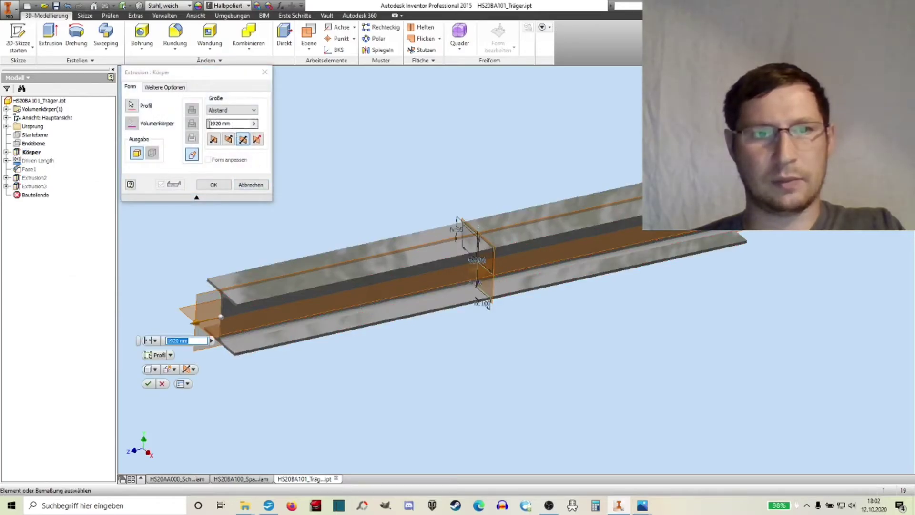
{"action": "left_click", "coordinate": [220, 124]}
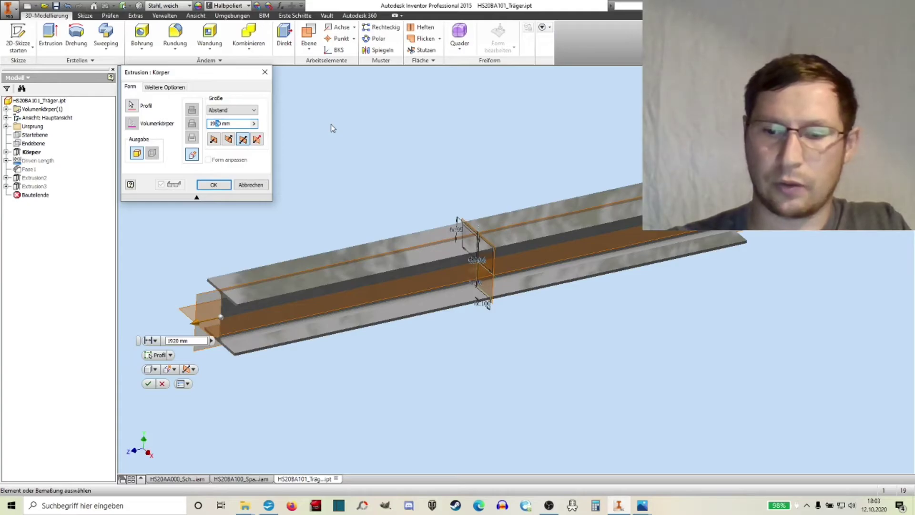
{"action": "type", "text": "5"}
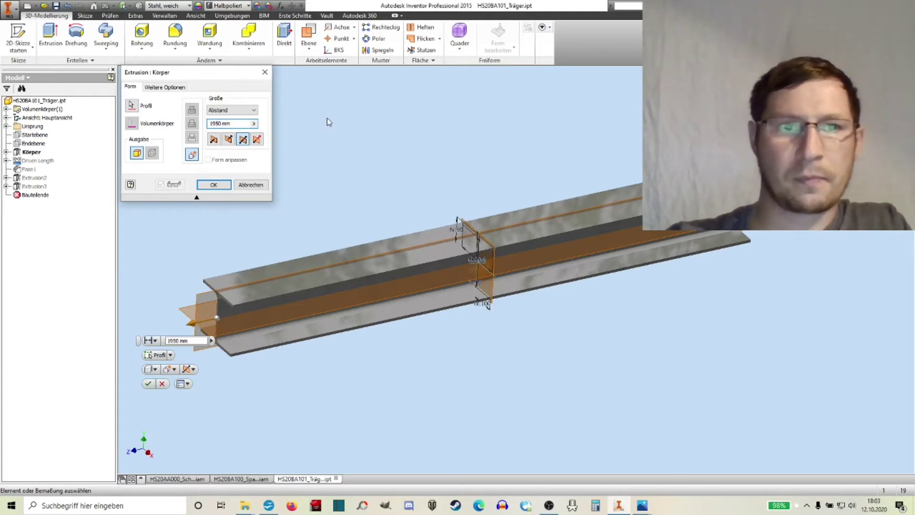
{"action": "left_click", "coordinate": [210, 185]}
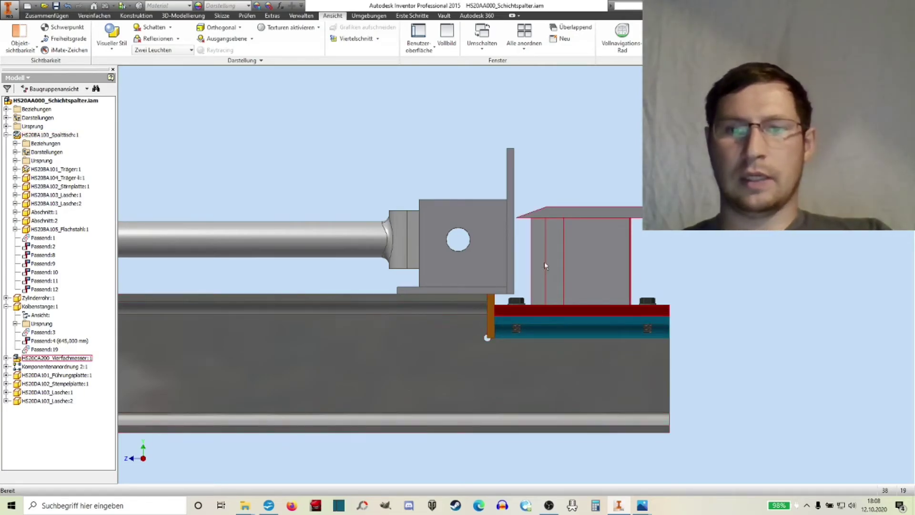
Orbit the assembly into an angled view of the pusher plate bracket
{"action": "scroll", "coordinate": [545, 262], "scroll_direction": "up", "scroll_amount": 2}
{"action": "scroll", "coordinate": [553, 222], "scroll_direction": "up", "scroll_amount": 3}
{"action": "scroll", "coordinate": [544, 258], "scroll_direction": "down", "scroll_amount": 4}
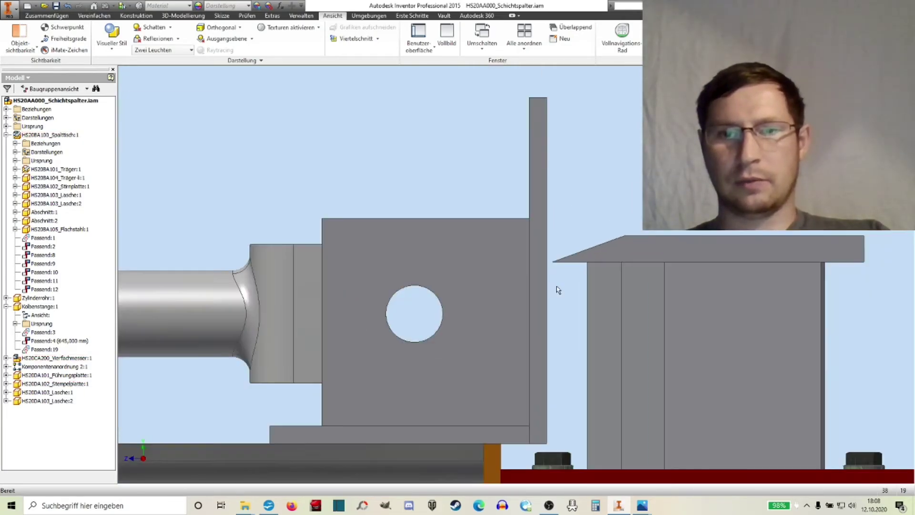
{"action": "scroll", "coordinate": [558, 289], "scroll_direction": "down", "scroll_amount": 2}
{"action": "key", "text": "F4"}
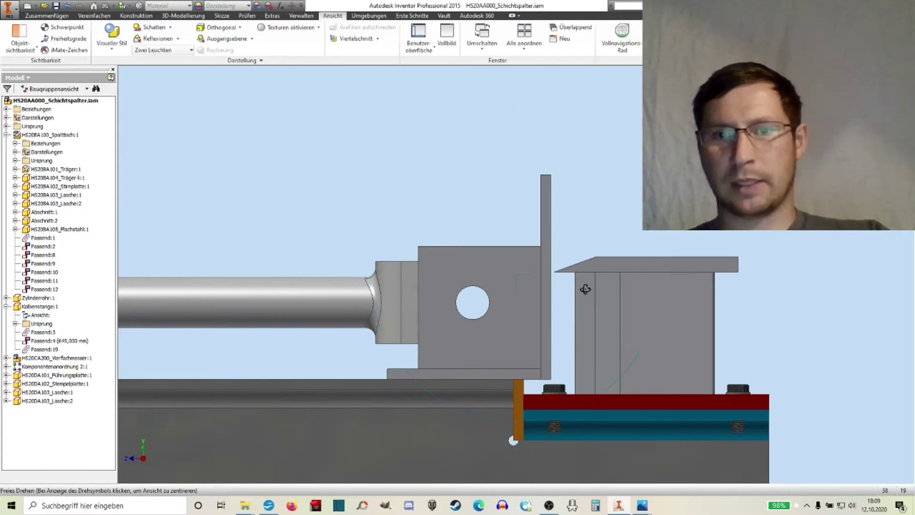
{"action": "left_click_drag", "start_coordinate": [511, 374], "coordinate": [616, 233]}
{"action": "right_click", "coordinate": [615, 233]}
{"action": "left_click", "coordinate": [595, 191]}
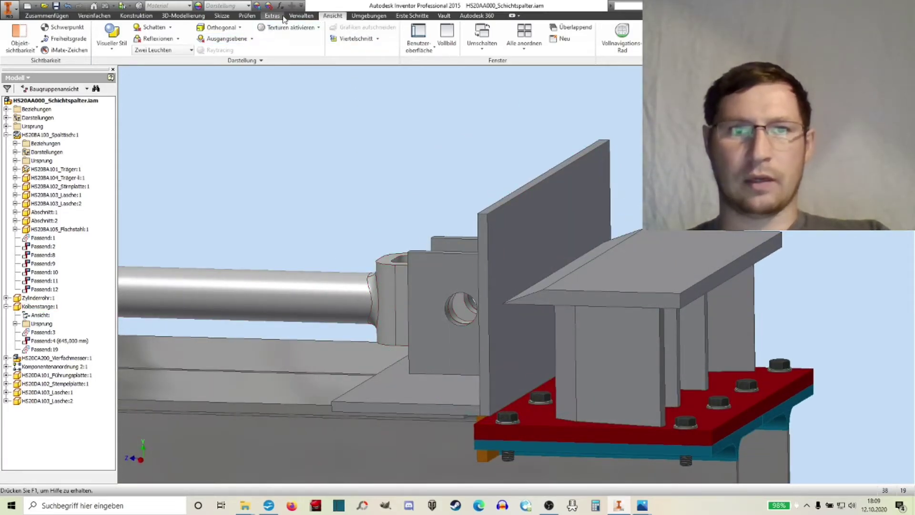
Measure the pusher plate's 3,5 mm minimum gap at the lug plate
{"action": "left_click", "coordinate": [247, 16]}
{"action": "left_click", "coordinate": [80, 36]}
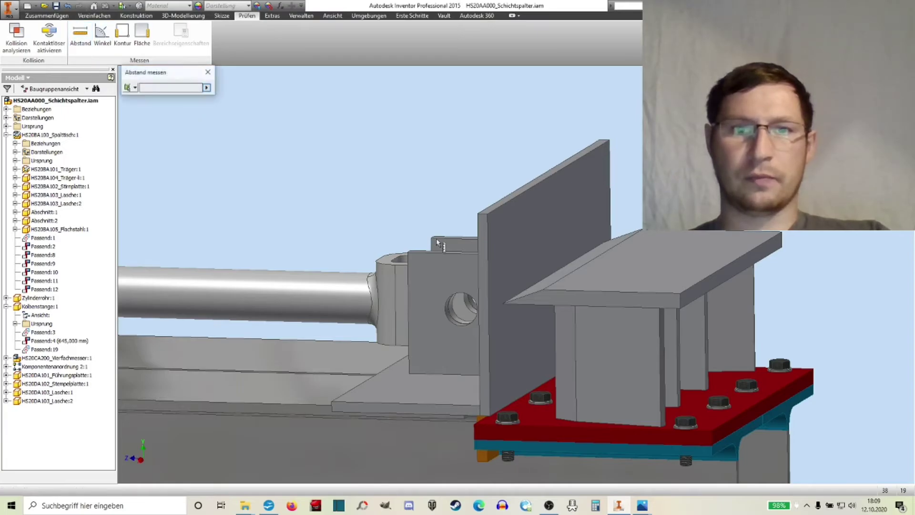
{"action": "scroll", "coordinate": [511, 298], "scroll_direction": "down", "scroll_amount": 3}
{"action": "left_click", "coordinate": [511, 298]}
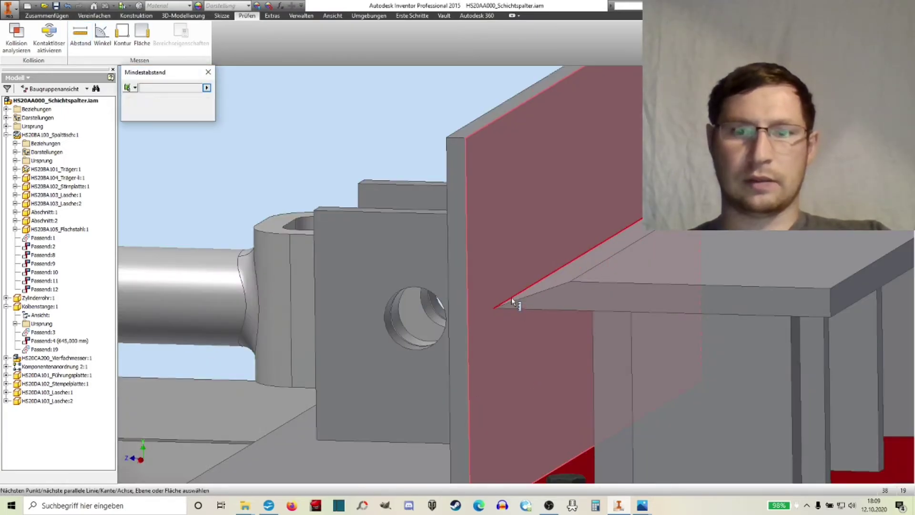
{"action": "scroll", "coordinate": [529, 245], "scroll_direction": "up", "scroll_amount": 2}
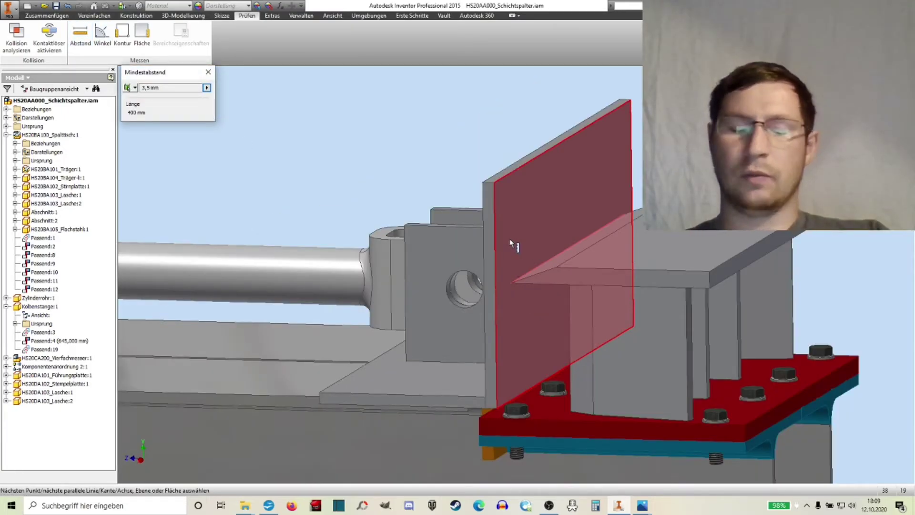
{"action": "left_click", "coordinate": [511, 244]}
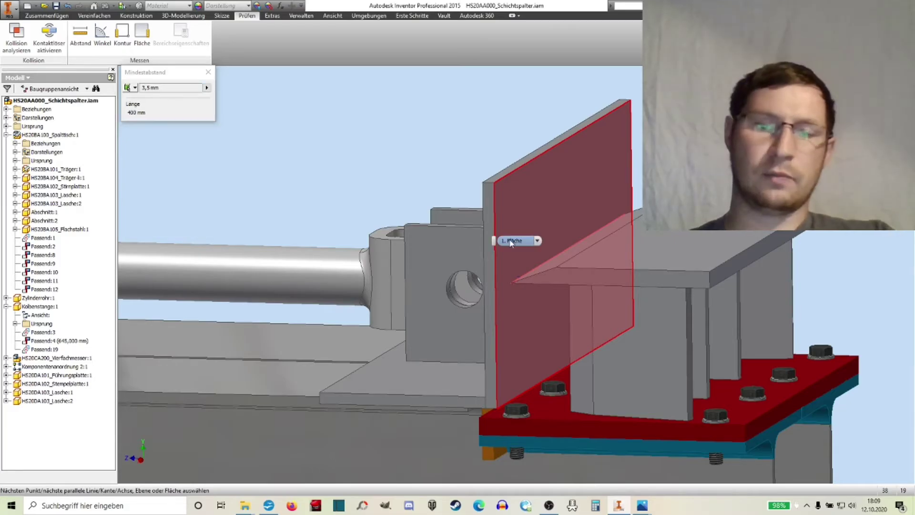
{"action": "left_click", "coordinate": [381, 198]}
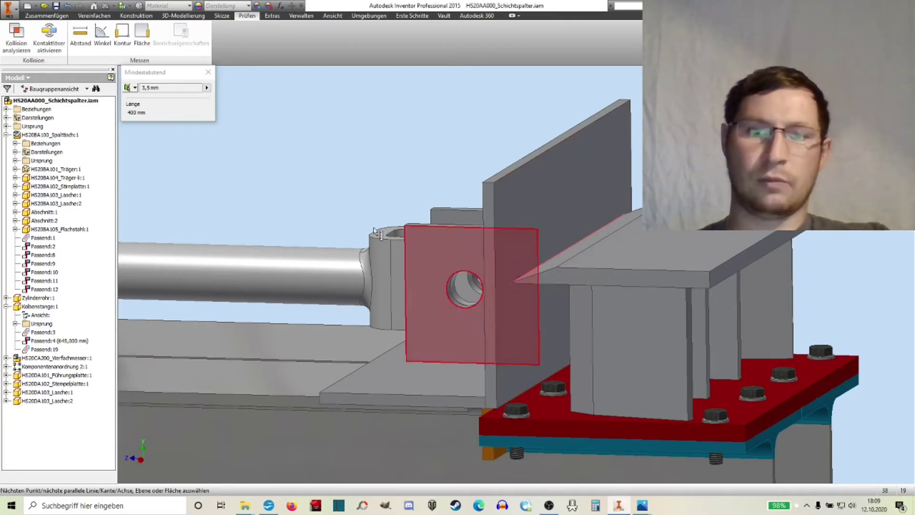
{"action": "left_click", "coordinate": [209, 73]}
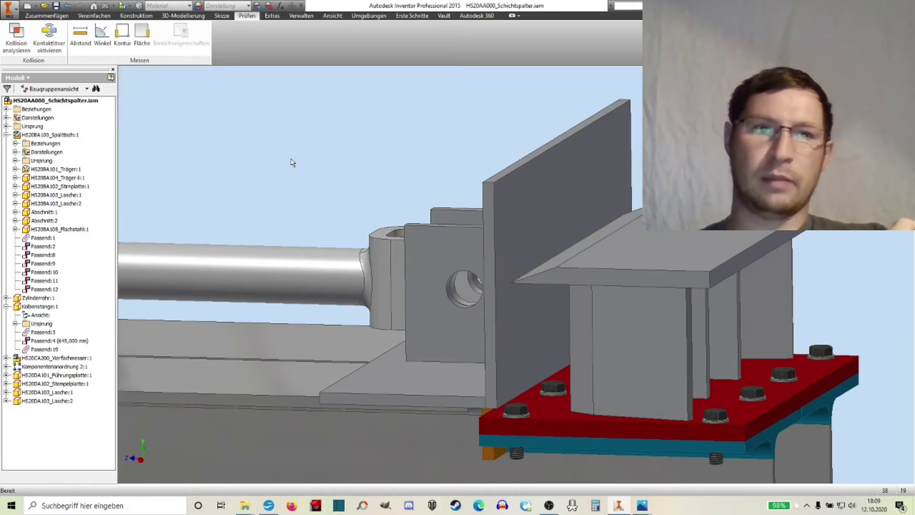
{"action": "scroll", "coordinate": [306, 177], "scroll_direction": "down", "scroll_amount": 5}
{"action": "scroll", "coordinate": [415, 192], "scroll_direction": "up", "scroll_amount": 1}
Collapse the Spalttisch and Kolbenstange browser nodes and measure the 26,5 mm lug-to-clevis gap
{"action": "scroll", "coordinate": [408, 201], "scroll_direction": "up", "scroll_amount": 2}
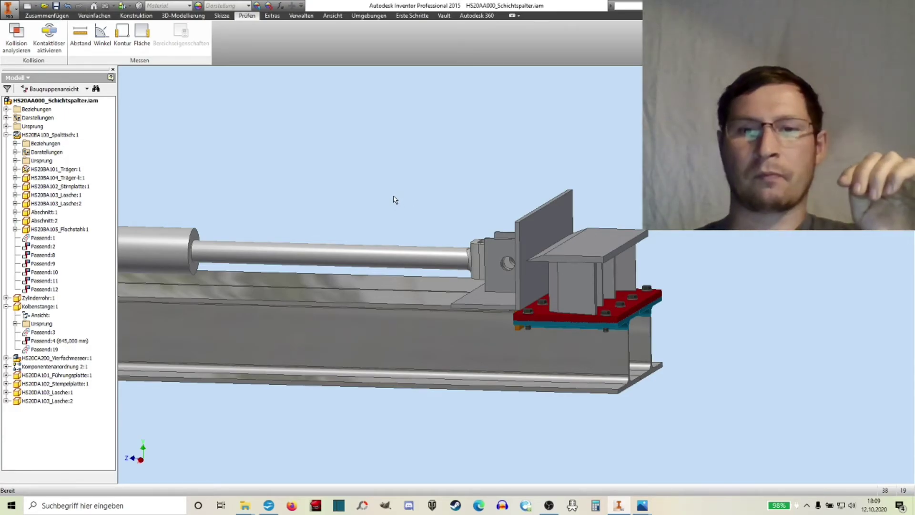
{"action": "middle_click_drag", "start_coordinate": [394, 200], "coordinate": [380, 202]}
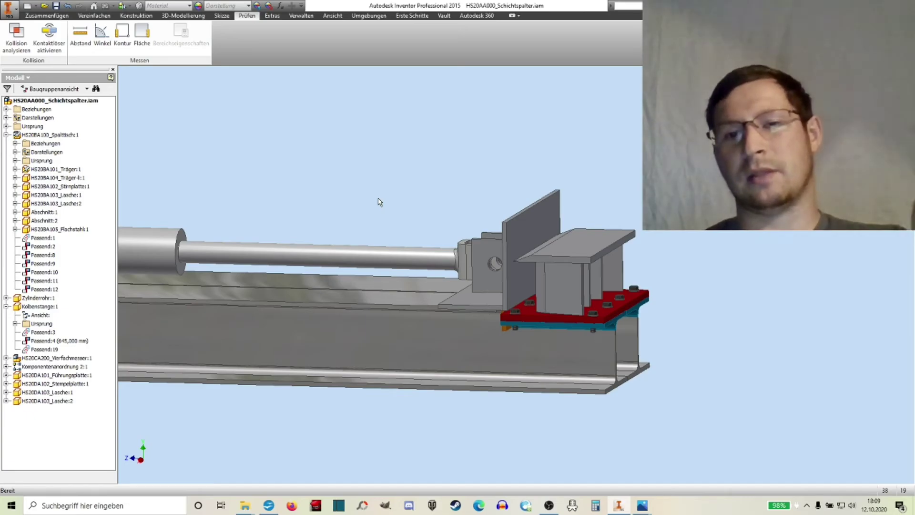
{"action": "left_click", "coordinate": [6, 135]}
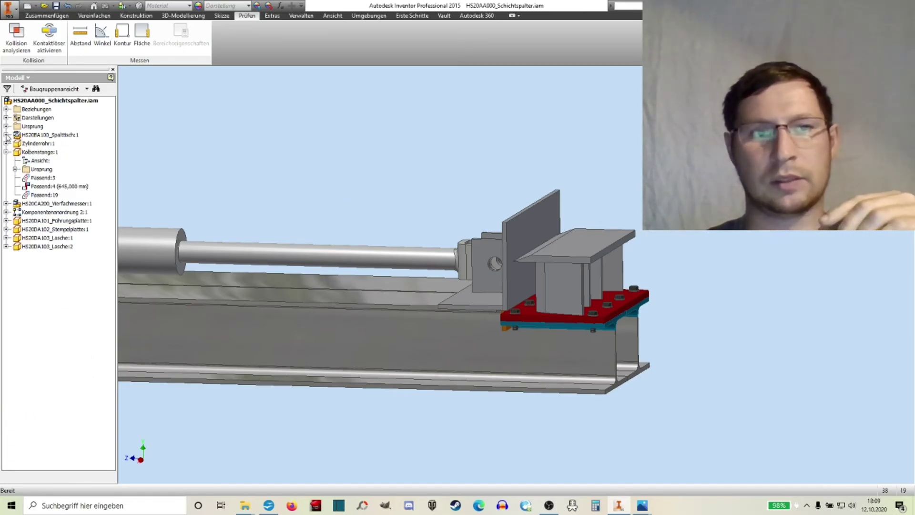
{"action": "left_click", "coordinate": [6, 152]}
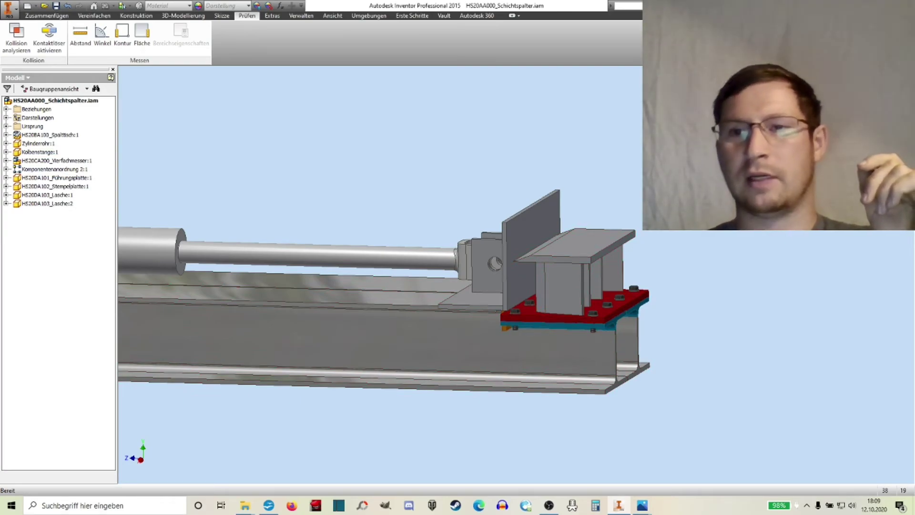
{"action": "scroll", "coordinate": [706, 229], "scroll_direction": "up", "scroll_amount": 1}
{"action": "scroll", "coordinate": [471, 283], "scroll_direction": "down", "scroll_amount": 5}
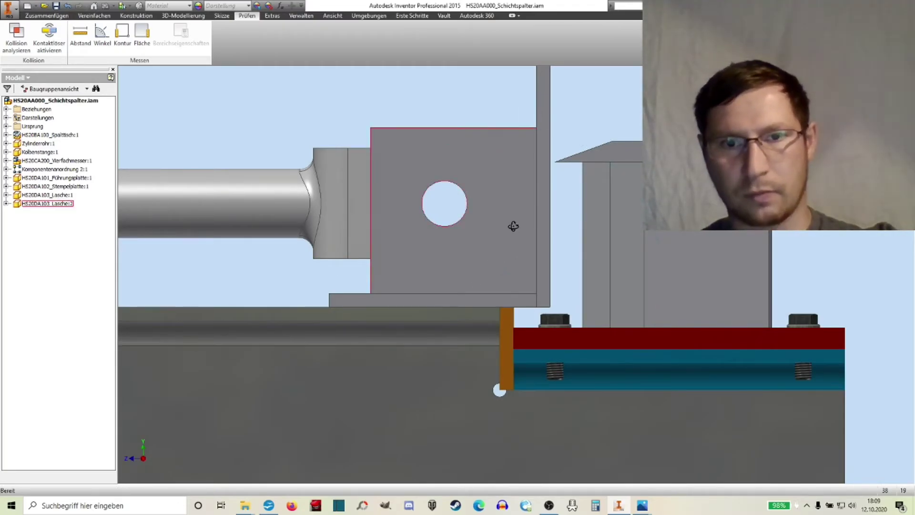
{"action": "mouse_move", "coordinate": [513, 224]}
{"action": "middle_mouse_down", "text": "shift"}
{"action": "mouse_move", "coordinate": [520, 217]}
{"action": "mouse_move", "coordinate": [526, 268]}
{"action": "mouse_move", "coordinate": [531, 366]}
{"action": "mouse_move", "coordinate": [521, 377]}
{"action": "middle_mouse_up", "text": "shift"}
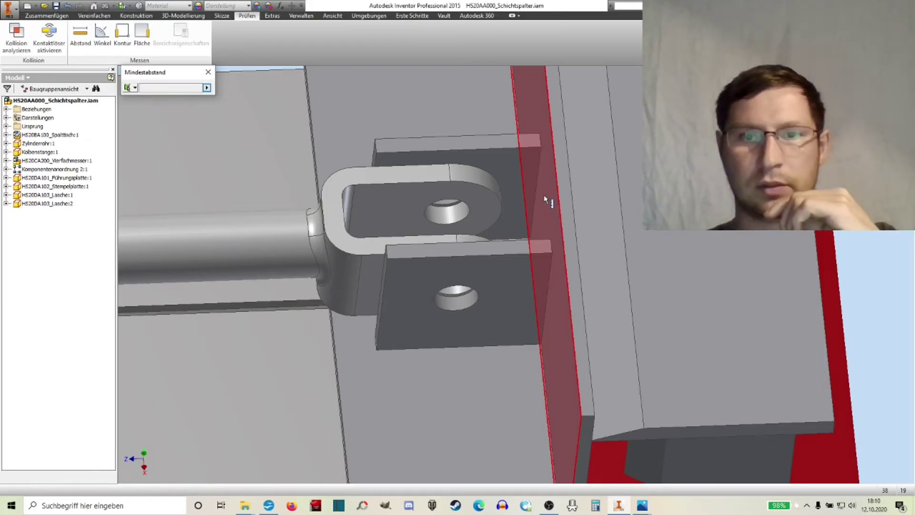
{"action": "left_click", "coordinate": [502, 211]}
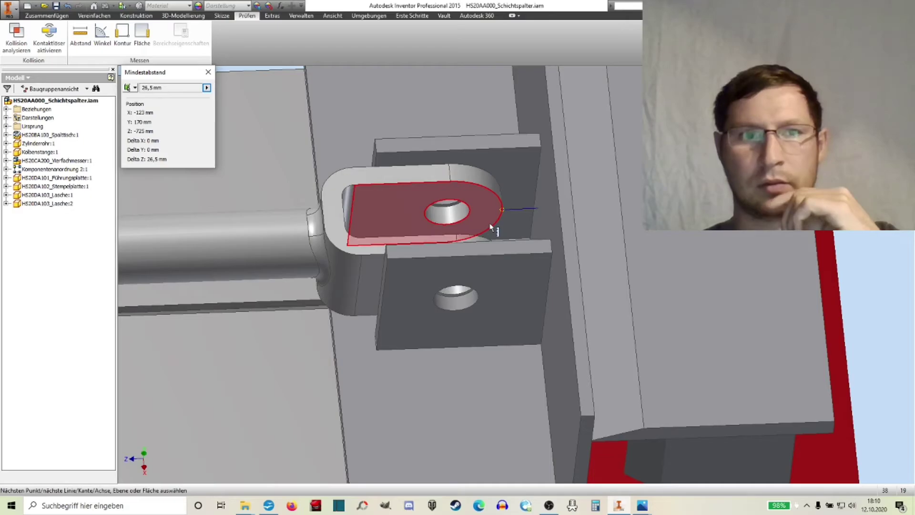
{"action": "left_click", "coordinate": [208, 72]}
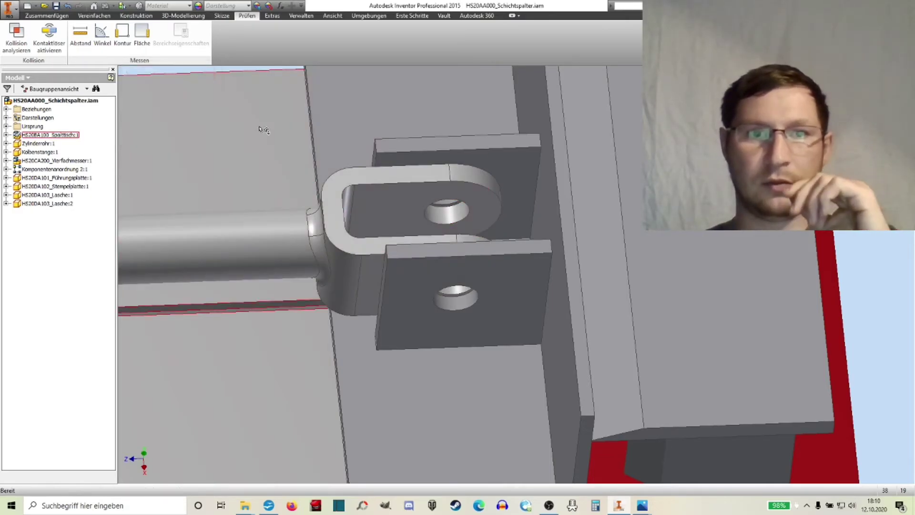
Open the Lasche:1 lug part's sketch for editing in place
{"action": "double_click", "coordinate": [455, 157]}
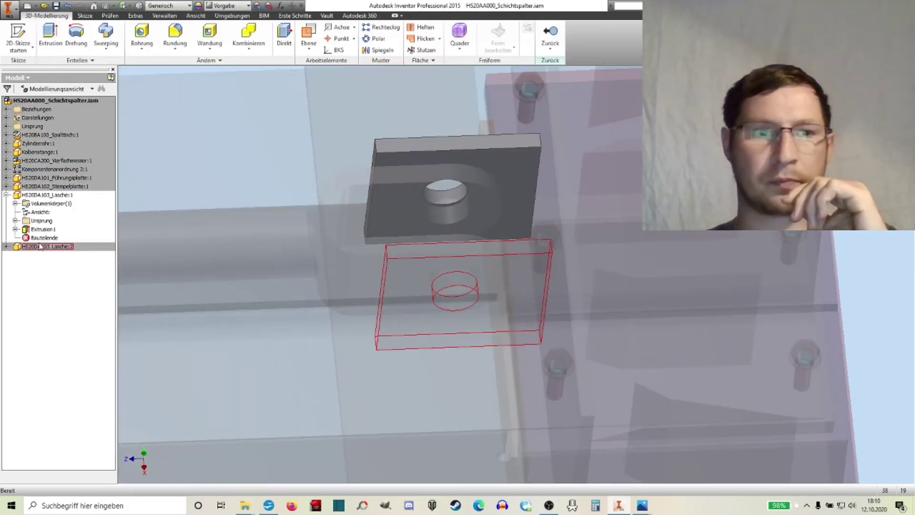
{"action": "left_click", "coordinate": [15, 230]}
{"action": "right_click", "coordinate": [43, 238]}
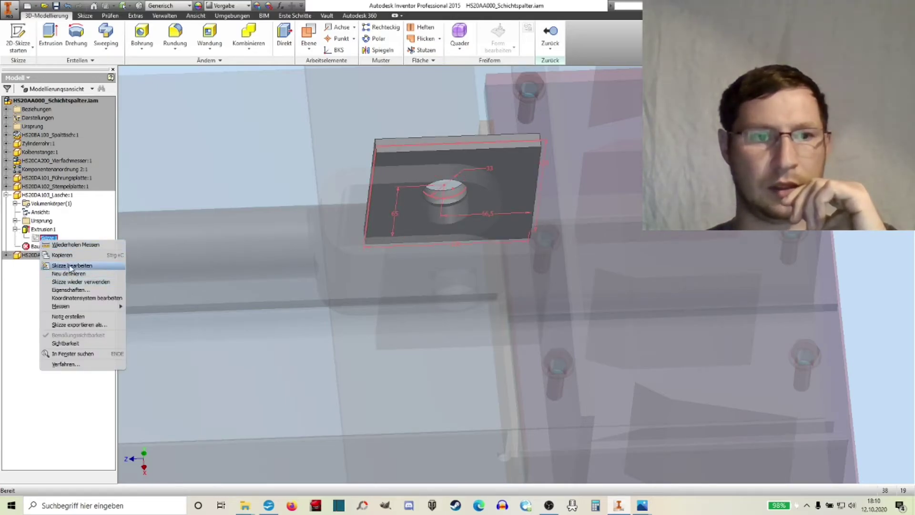
{"action": "left_click", "coordinate": [74, 266]}
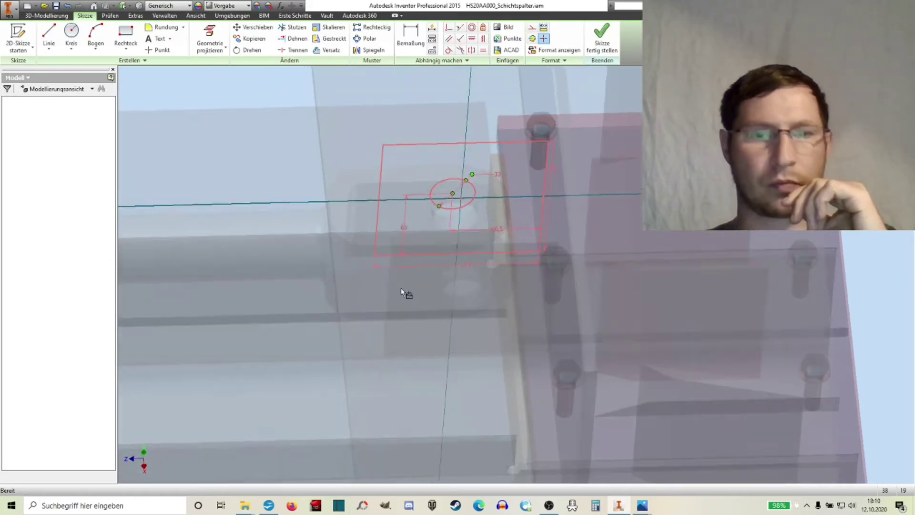
Change the hole position dimension from 66,5 to 60 mm and return to the assembly
{"action": "double_click", "coordinate": [551, 312]}
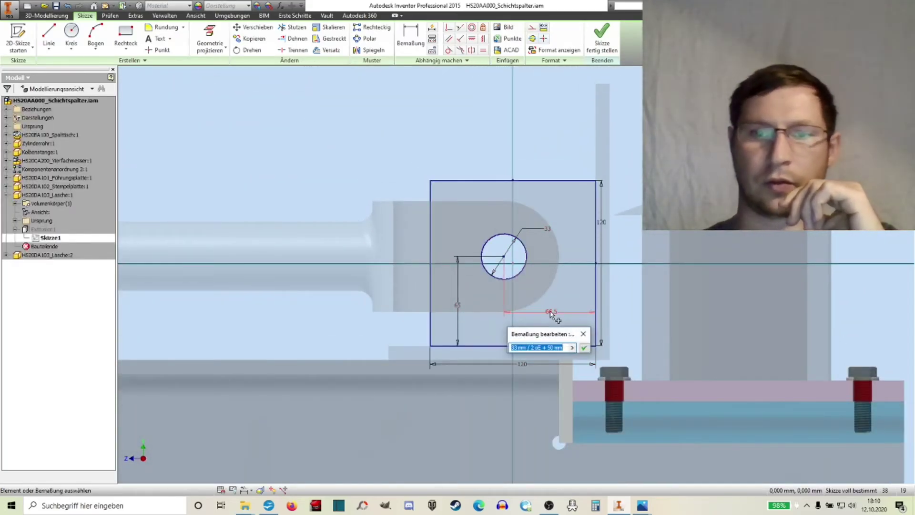
{"action": "type", "text": "70"}
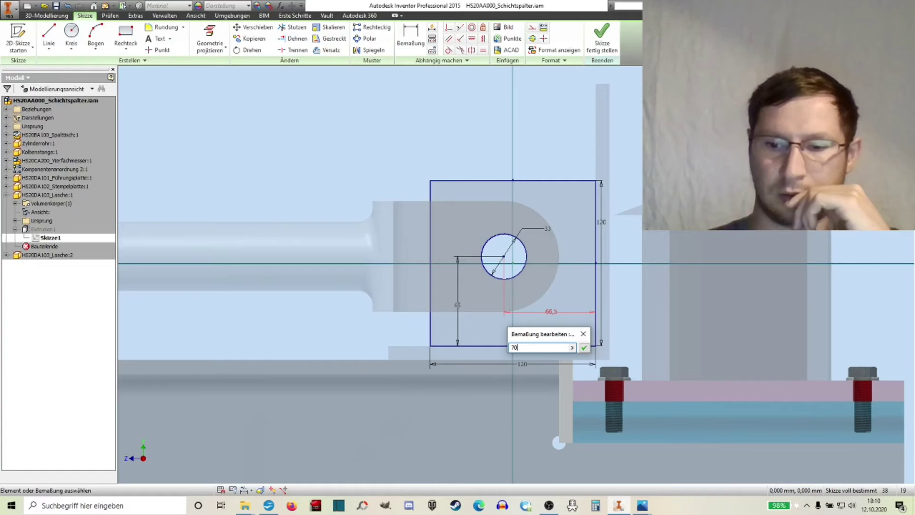
{"action": "key", "text": "Return"}
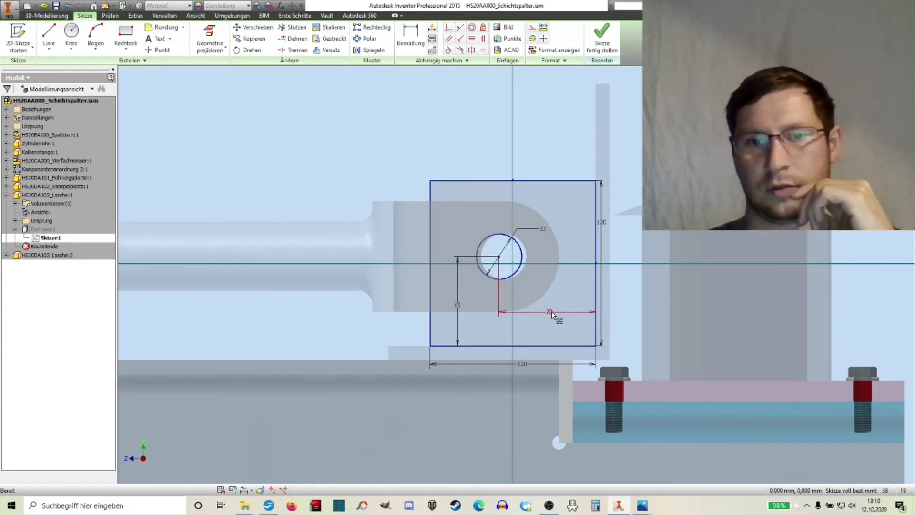
{"action": "double_click", "coordinate": [551, 313]}
{"action": "type", "text": "60"}
{"action": "key", "text": "Return"}
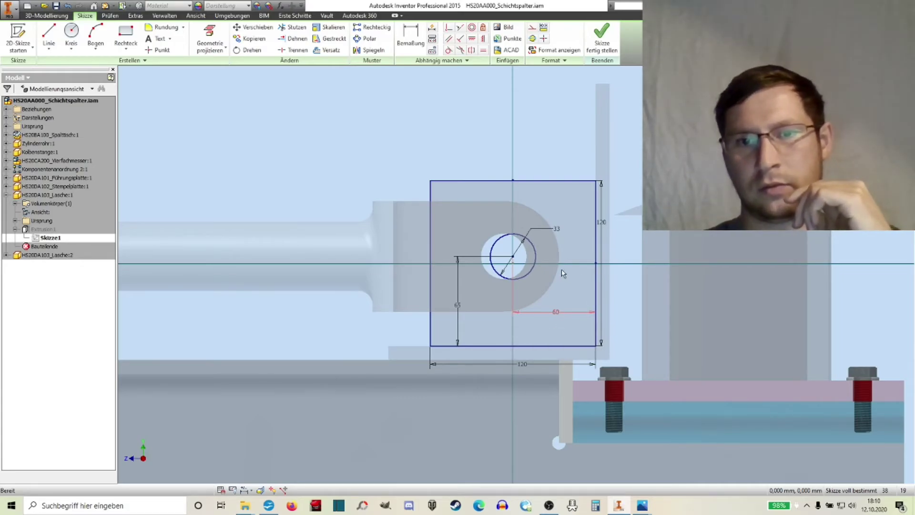
{"action": "scroll", "coordinate": [556, 264], "scroll_direction": "up", "scroll_amount": 3}
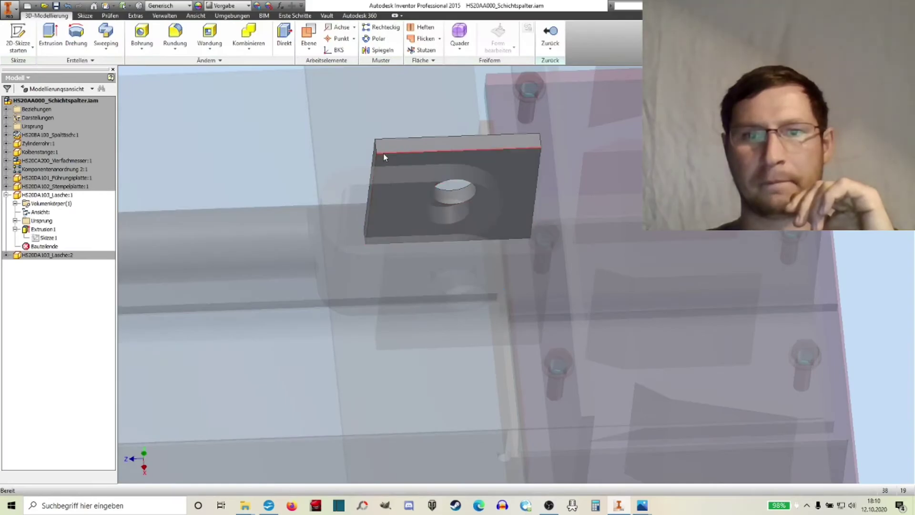
{"action": "right_click", "coordinate": [382, 152]}
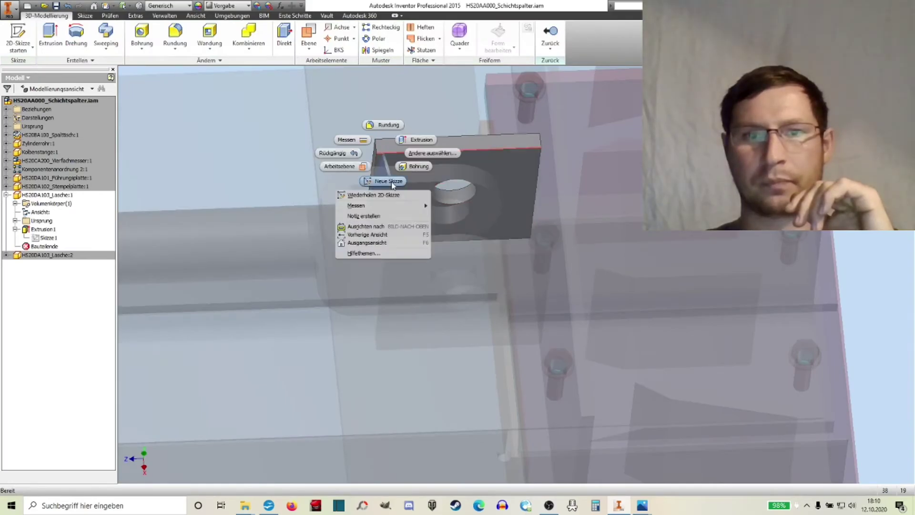
{"action": "left_click", "coordinate": [378, 127]}
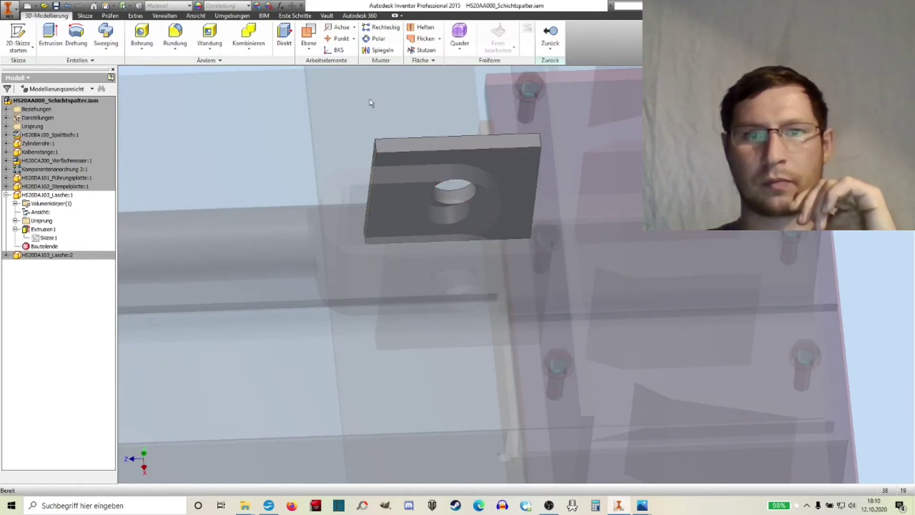
{"action": "right_click", "coordinate": [371, 103]}
{"action": "left_click", "coordinate": [376, 127]}
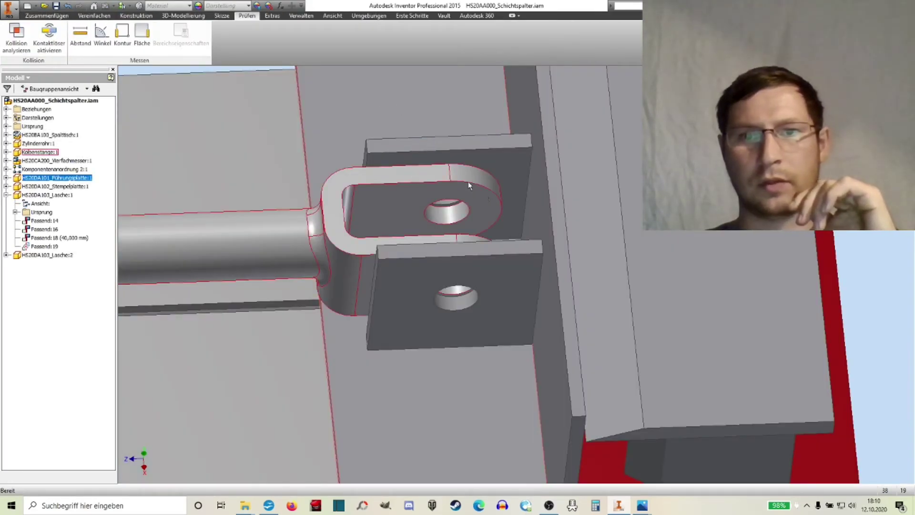
Measure the pusher plate's sloped guide edge: 10 mm from the upright plate, 400 mm long
{"action": "key", "text": "F5"}
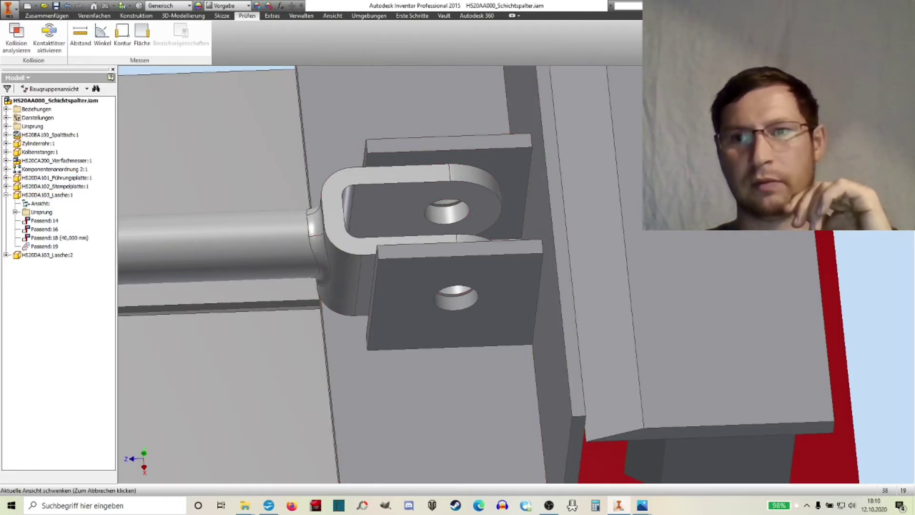
{"action": "scroll", "coordinate": [684, 243], "scroll_direction": "down", "scroll_amount": 3}
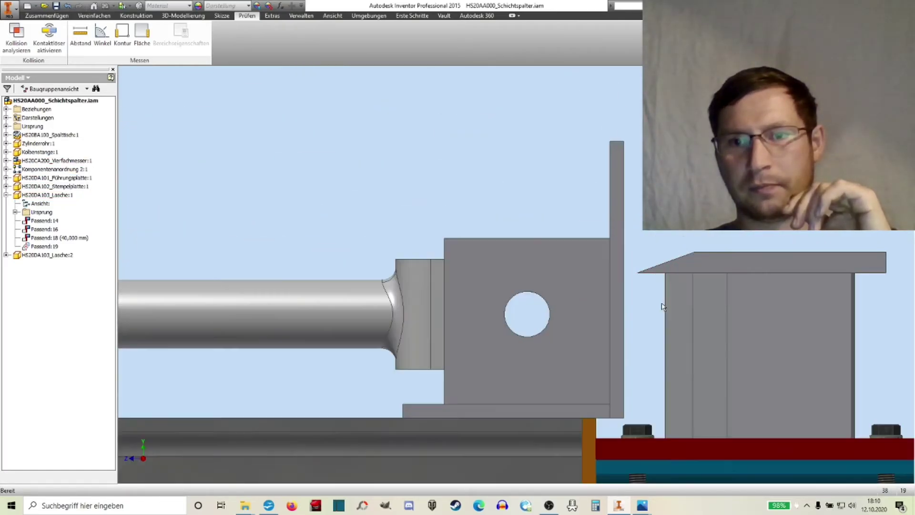
{"action": "scroll", "coordinate": [577, 272], "scroll_direction": "down", "scroll_amount": 2}
{"action": "scroll", "coordinate": [570, 266], "scroll_direction": "down", "scroll_amount": 2}
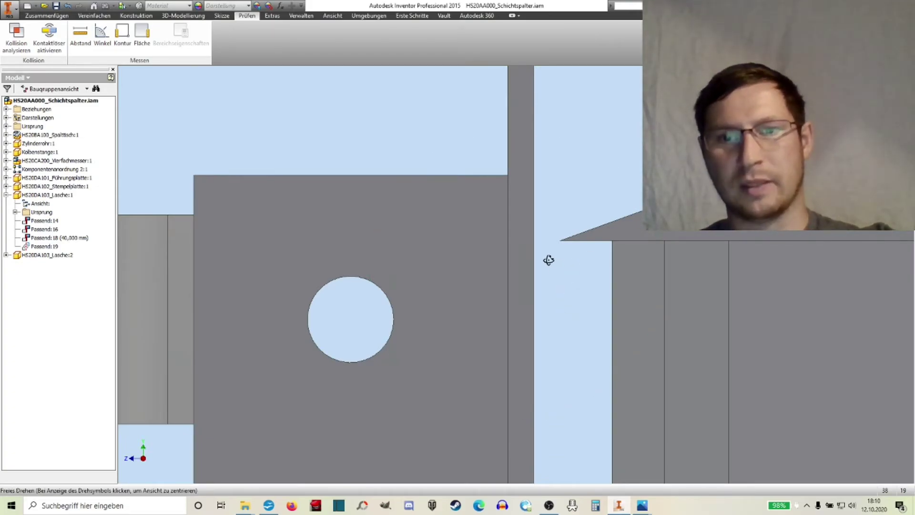
{"action": "middle_click_drag", "start_coordinate": [547, 260], "coordinate": [521, 274], "text": "shift"}
{"action": "left_click", "coordinate": [88, 44]}
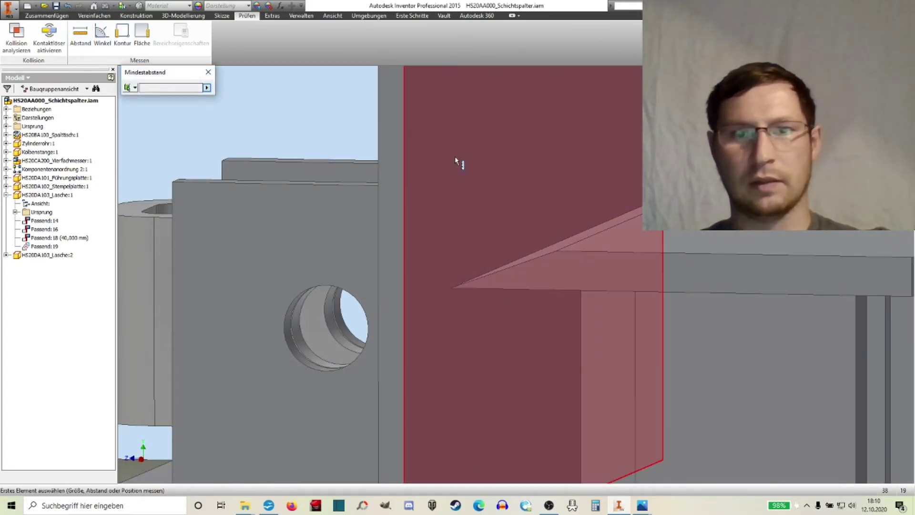
{"action": "scroll", "coordinate": [484, 279], "scroll_direction": "down", "scroll_amount": 3}
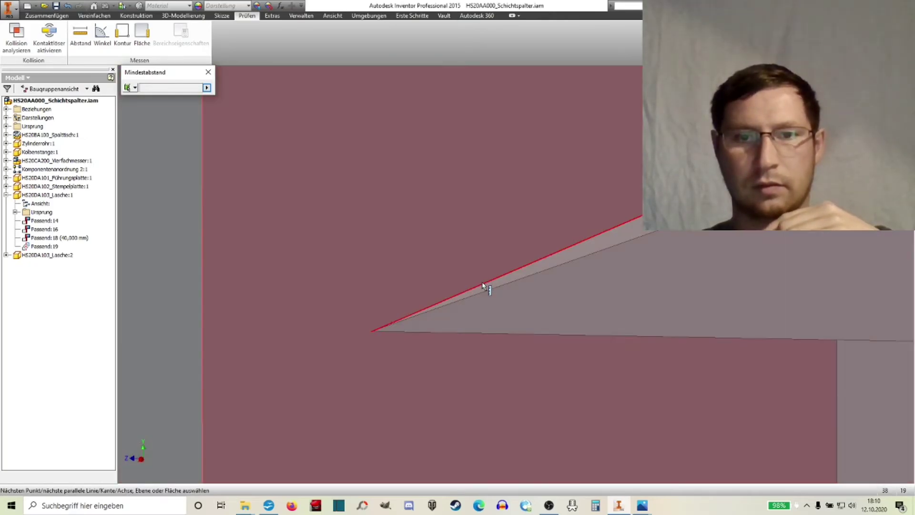
{"action": "left_click", "coordinate": [484, 284]}
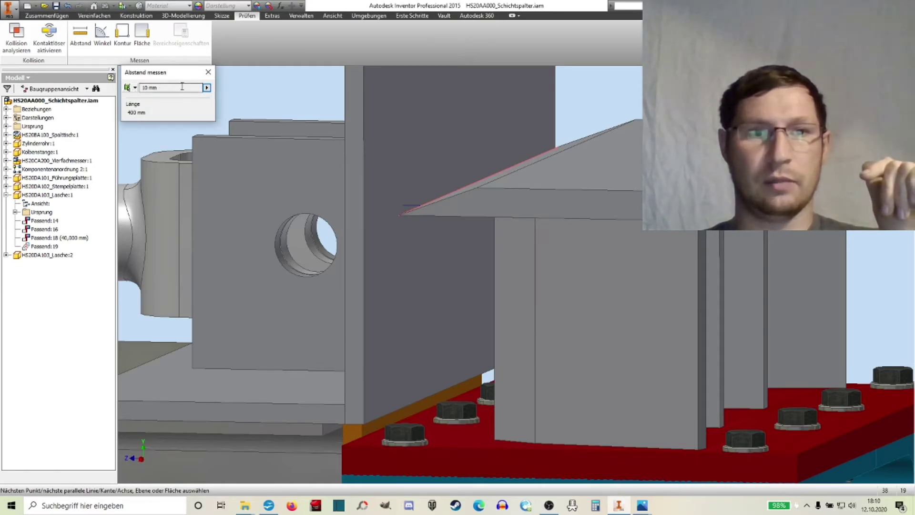
{"action": "left_click", "coordinate": [208, 72]}
{"action": "key", "text": "F5"}
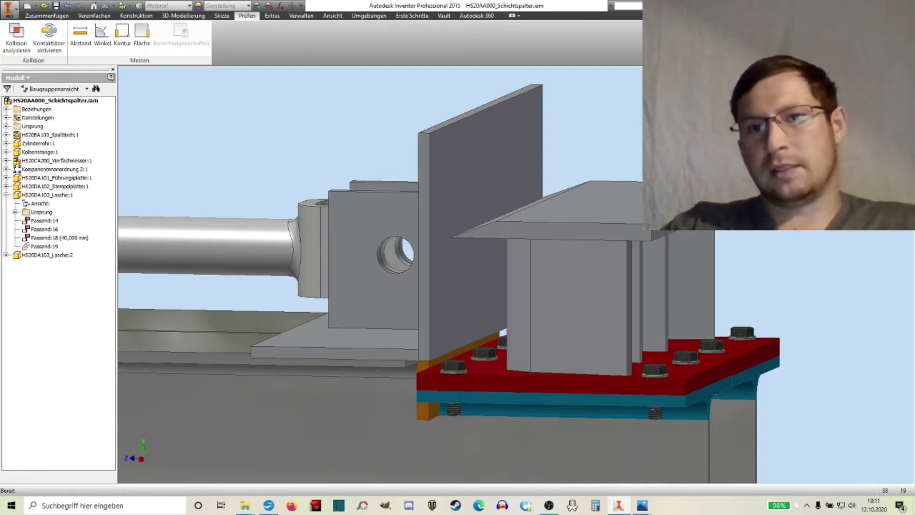
{"action": "middle_click_drag", "start_coordinate": [595, 122], "coordinate": [601, 142]}
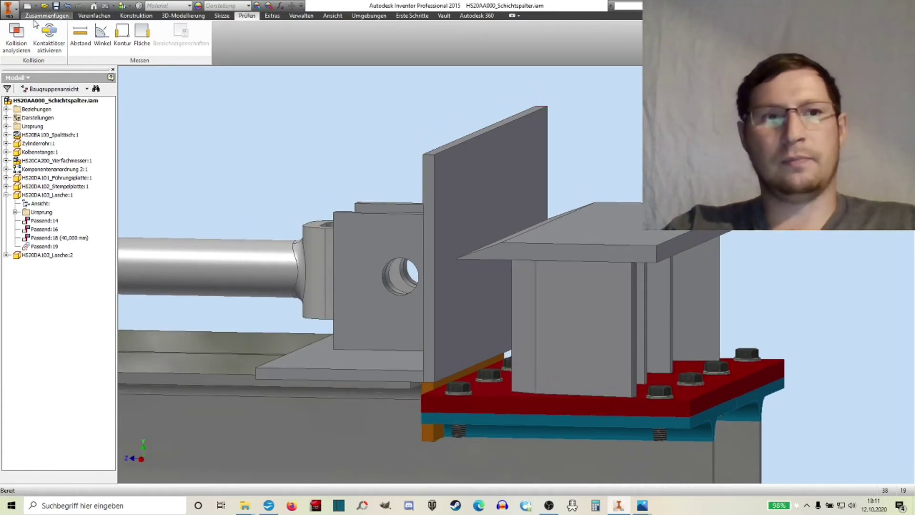
Start a new part and sketch a rectangle on a base plane
{"action": "left_click", "coordinate": [30, 5]}
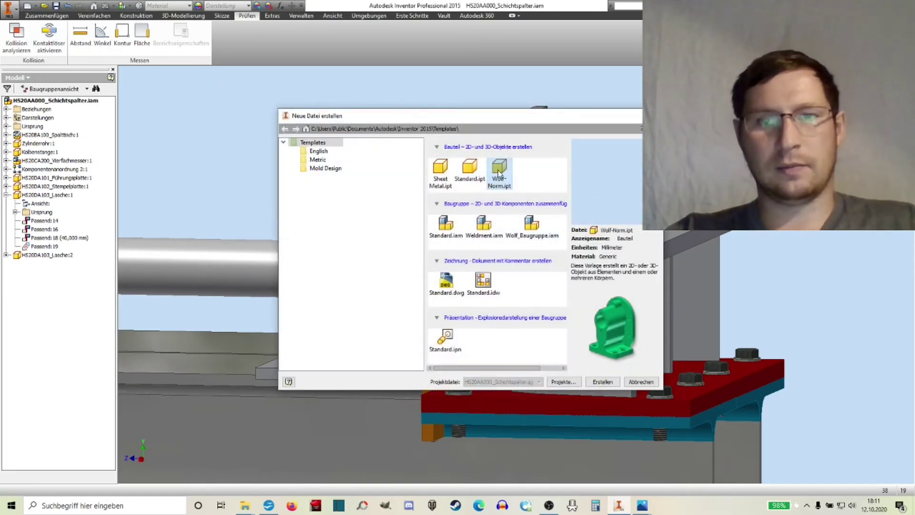
{"action": "double_click", "coordinate": [501, 173]}
{"action": "left_click", "coordinate": [18, 36]}
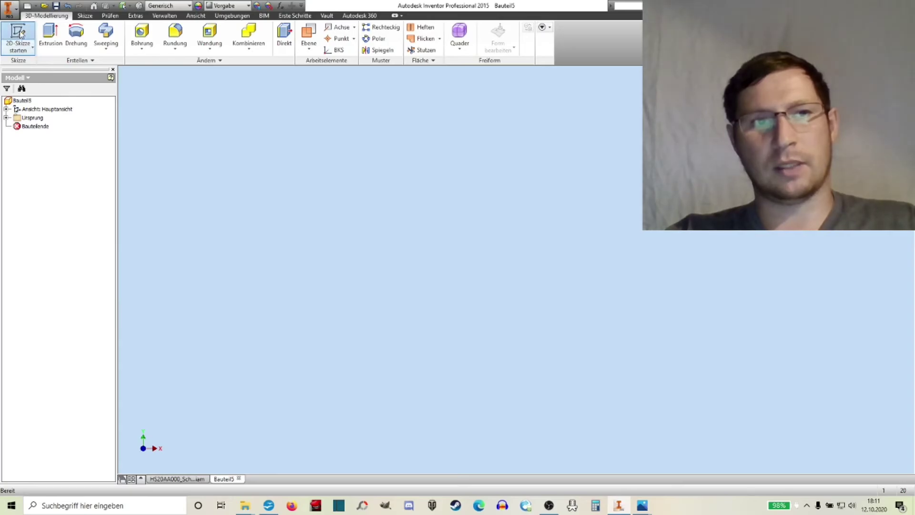
{"action": "left_click", "coordinate": [458, 157]}
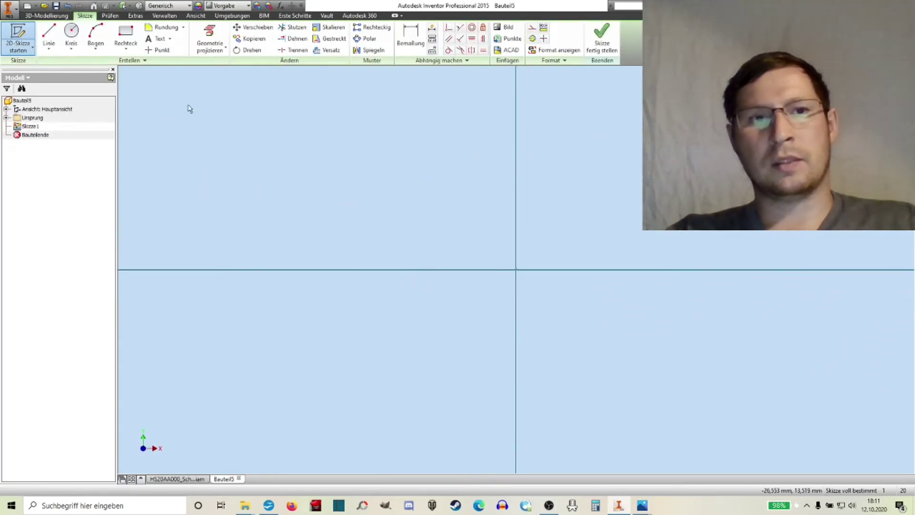
{"action": "left_click", "coordinate": [124, 34]}
{"action": "left_click", "coordinate": [444, 165]}
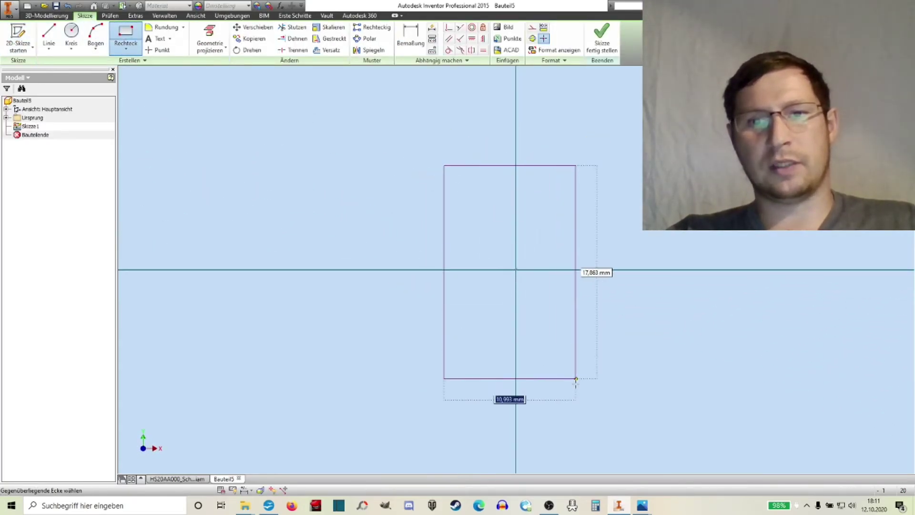
{"action": "left_click", "coordinate": [575, 395]}
{"action": "right_click", "coordinate": [502, 196]}
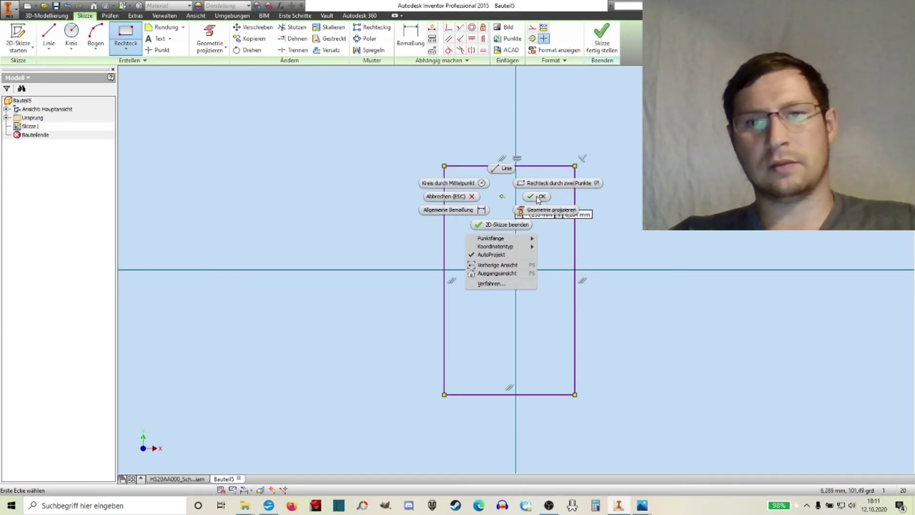
{"action": "left_click", "coordinate": [538, 197]}
{"action": "scroll", "coordinate": [501, 229], "scroll_direction": "down", "scroll_amount": 3}
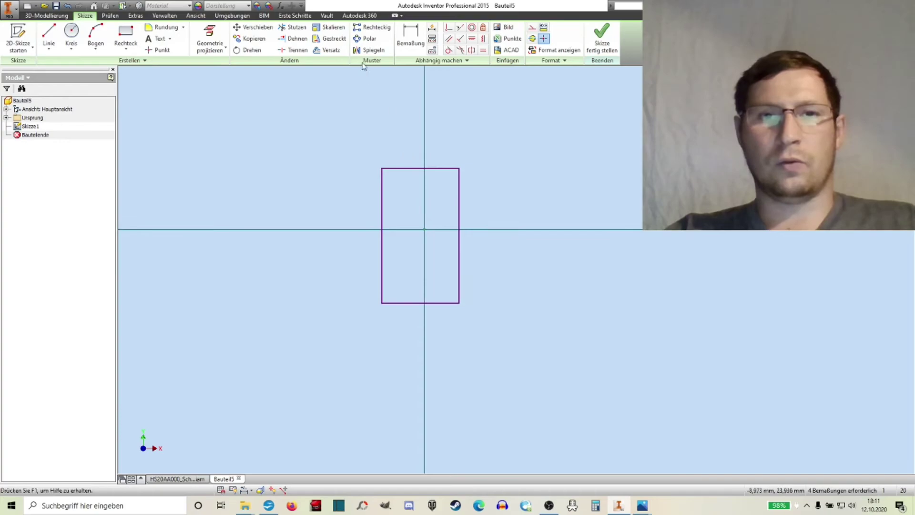
Dimension the rectangle 15 mm wide by 30 mm high and centre it on the vertical axis
{"action": "left_click", "coordinate": [410, 36]}
{"action": "left_click", "coordinate": [435, 169]}
{"action": "left_click", "coordinate": [436, 139]}
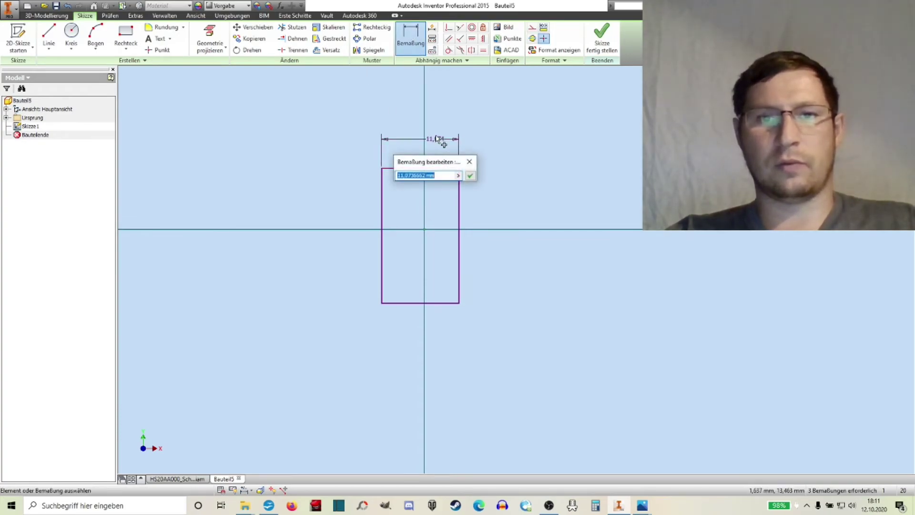
{"action": "type", "text": "15"}
{"action": "key", "text": "Return"}
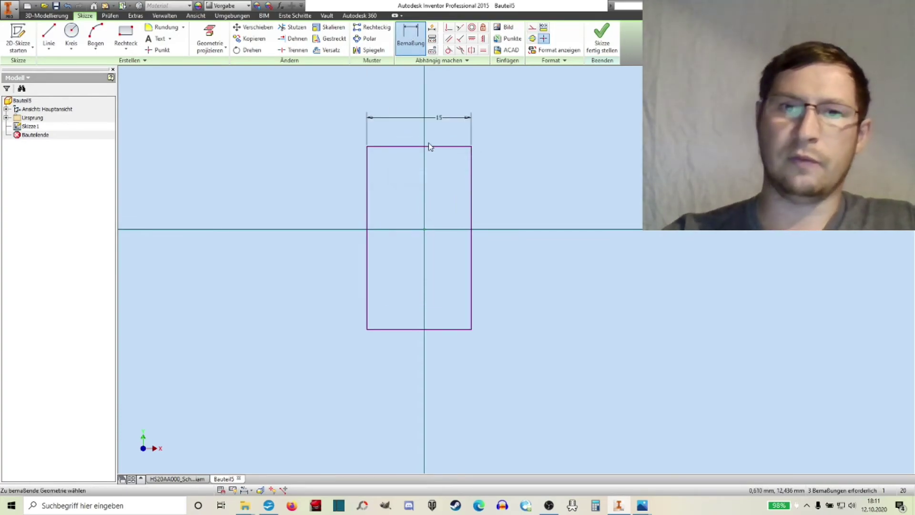
{"action": "left_click", "coordinate": [473, 175]}
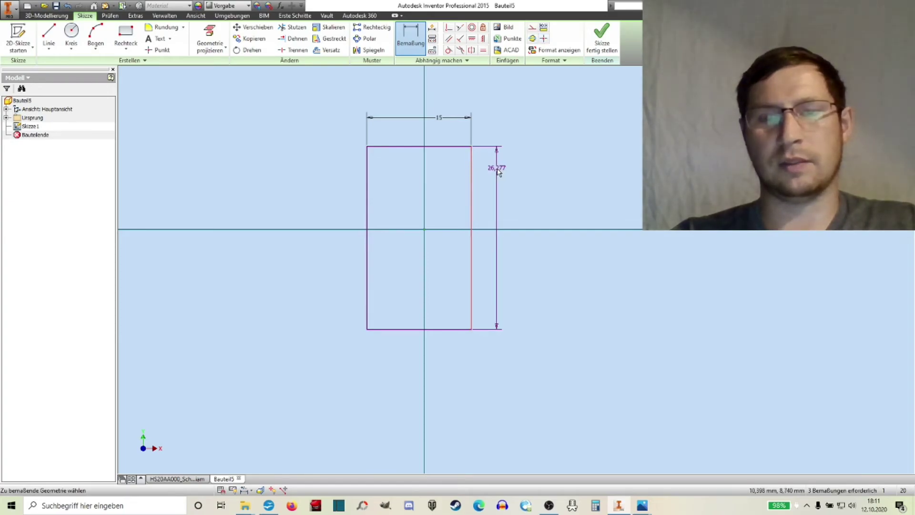
{"action": "left_click", "coordinate": [504, 176]}
{"action": "type", "text": "30"}
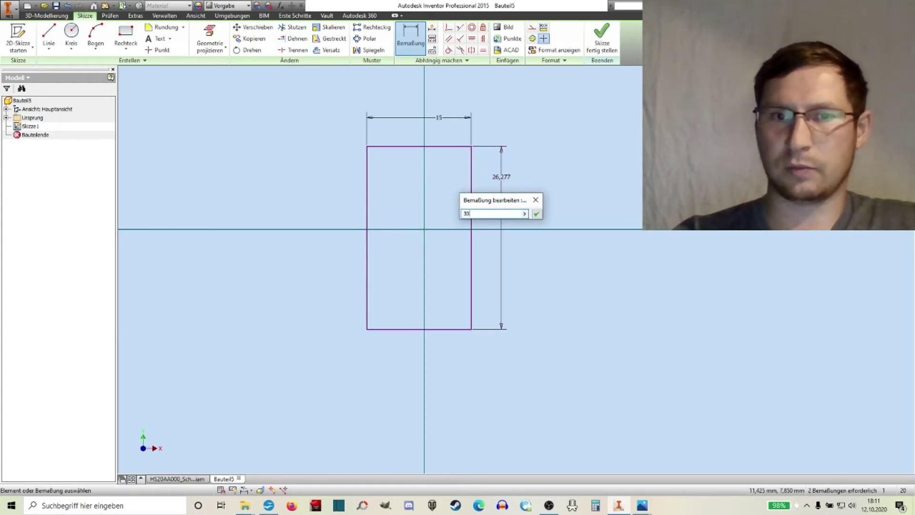
{"action": "key", "text": "Return"}
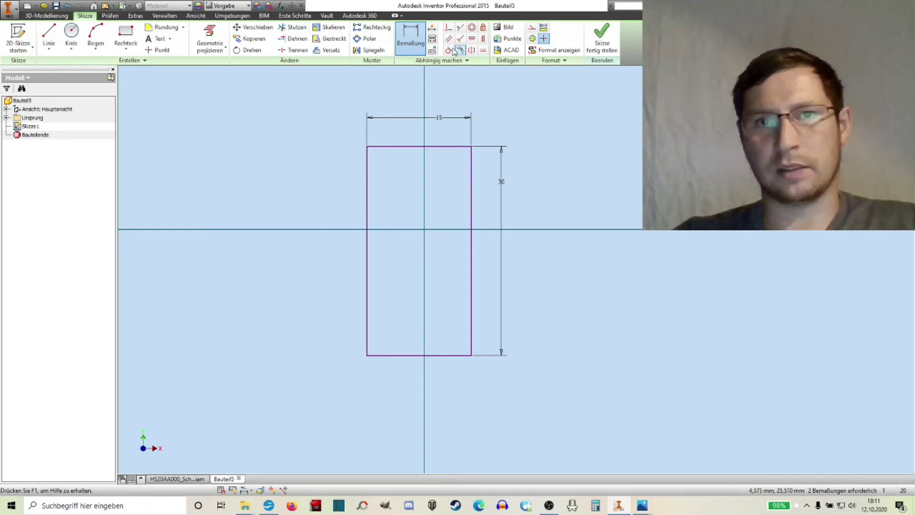
{"action": "left_click", "coordinate": [472, 38]}
{"action": "left_click", "coordinate": [419, 146]}
{"action": "left_click", "coordinate": [424, 229]}
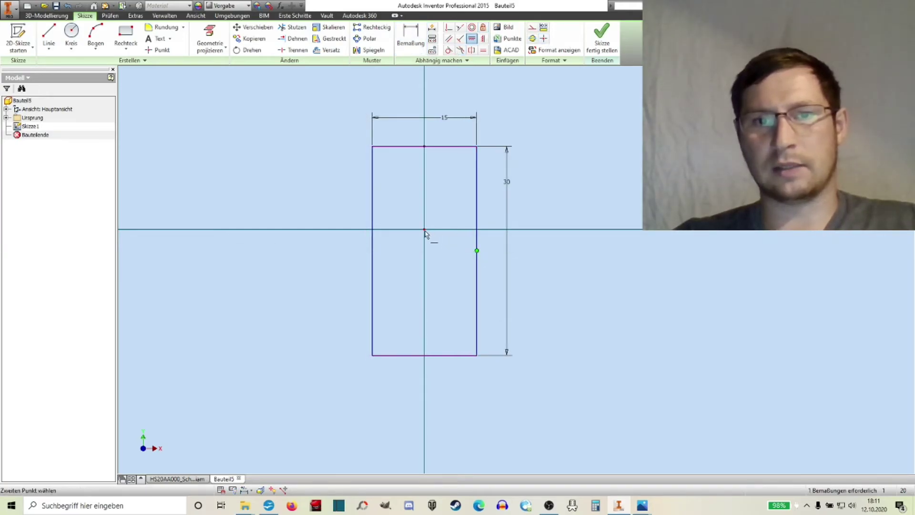
Extrude the finished sketch 480 mm into a bar and return to the log splitter assembly
{"action": "left_click", "coordinate": [602, 36]}
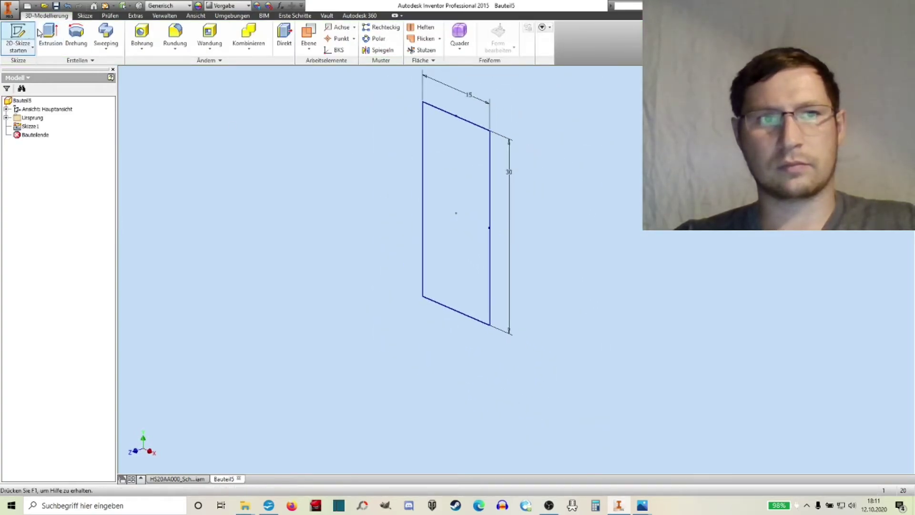
{"action": "left_click", "coordinate": [50, 36]}
{"action": "type", "text": "480"}
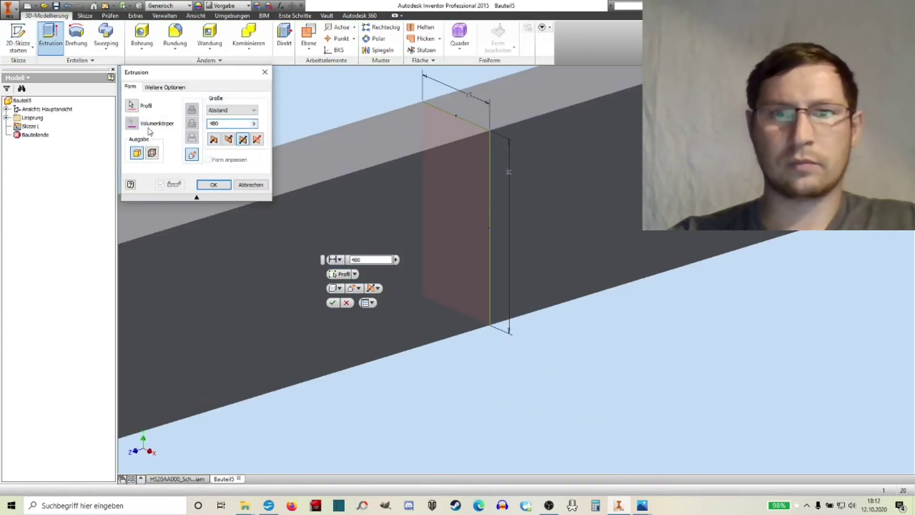
{"action": "left_click", "coordinate": [214, 185]}
{"action": "scroll", "coordinate": [478, 197], "scroll_direction": "down", "scroll_amount": 5}
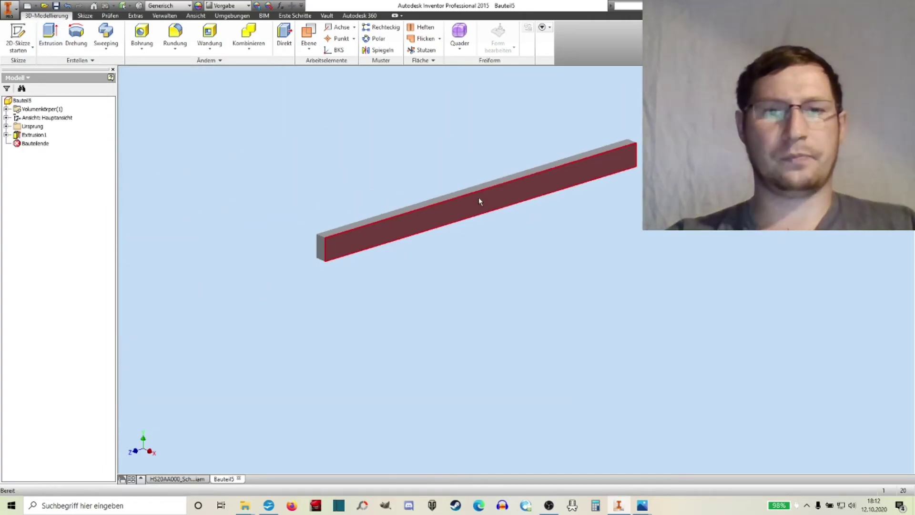
{"action": "scroll", "coordinate": [459, 238], "scroll_direction": "up", "scroll_amount": 3}
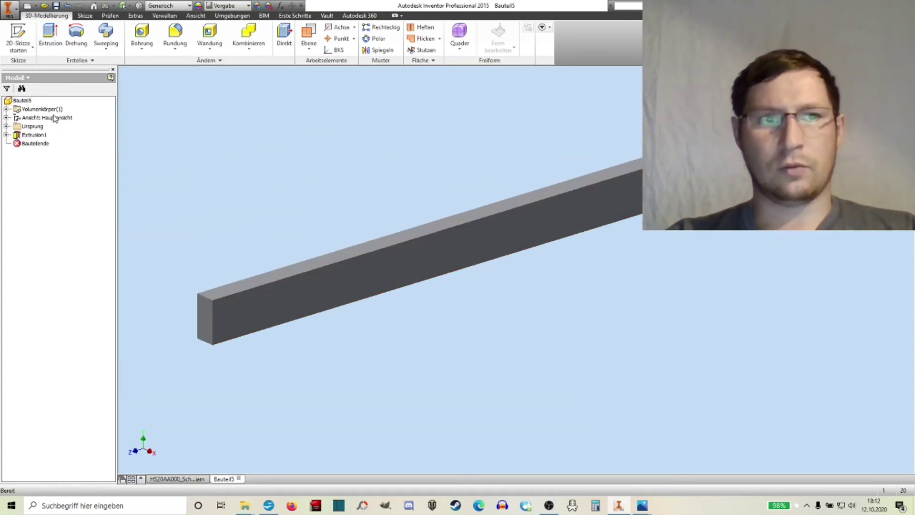
{"action": "key", "text": "ctrl+Tab"}
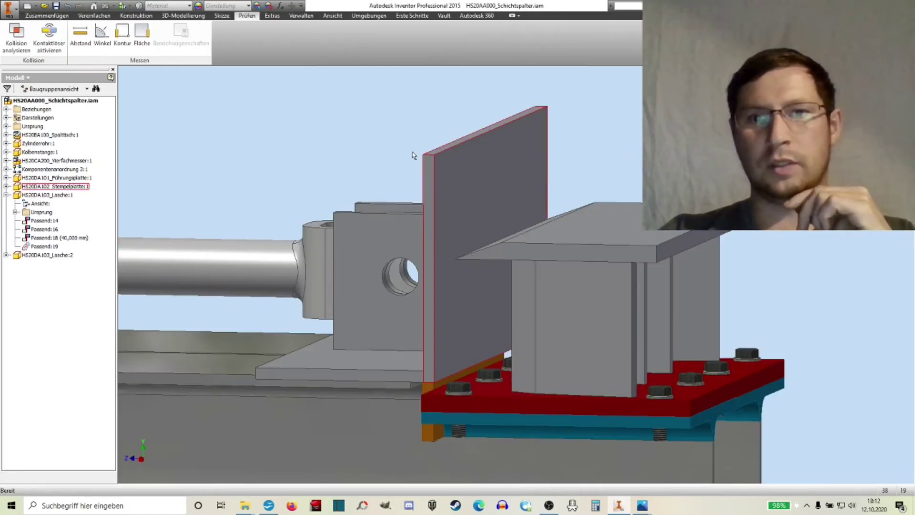
Place two instances of HS20DA104_Leiste.ipt beside the upright plate
{"action": "right_click", "coordinate": [328, 123]}
{"action": "left_click", "coordinate": [325, 190]}
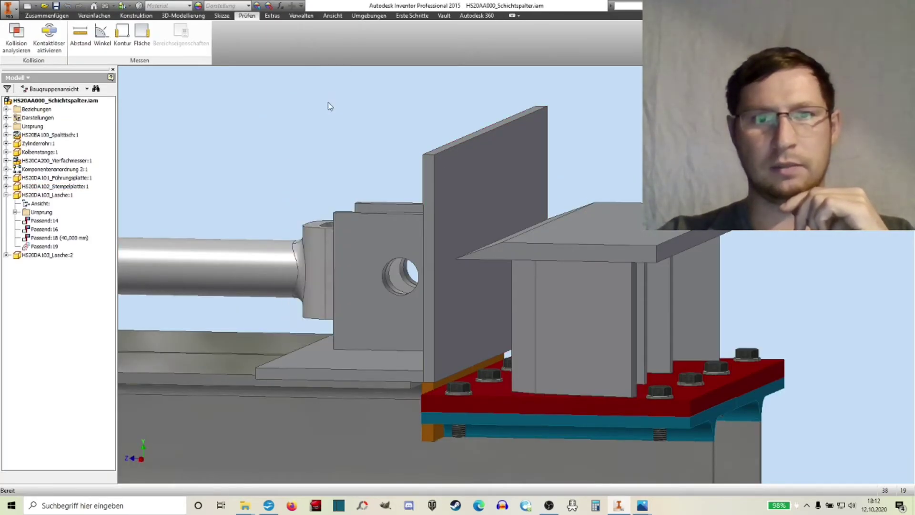
{"action": "scroll", "coordinate": [325, 191], "scroll_direction": "down", "scroll_amount": 3}
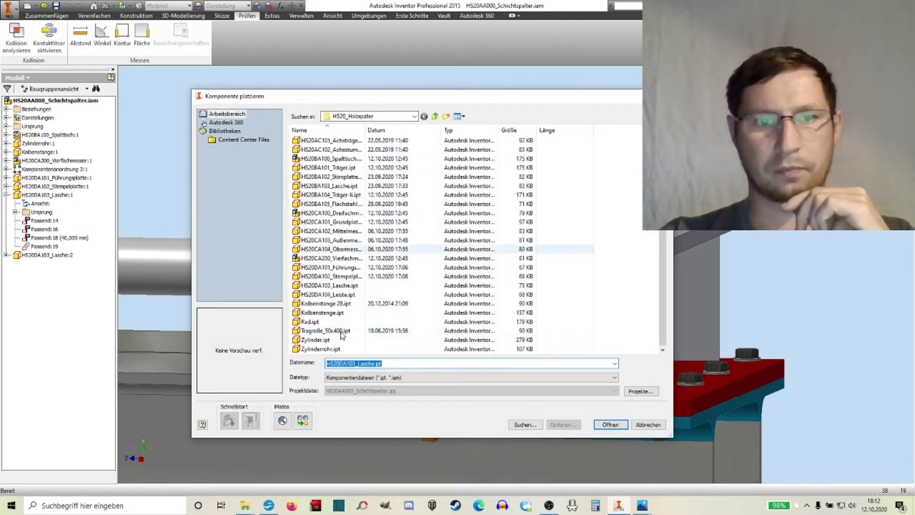
{"action": "left_click", "coordinate": [338, 295]}
{"action": "left_click", "coordinate": [598, 426]}
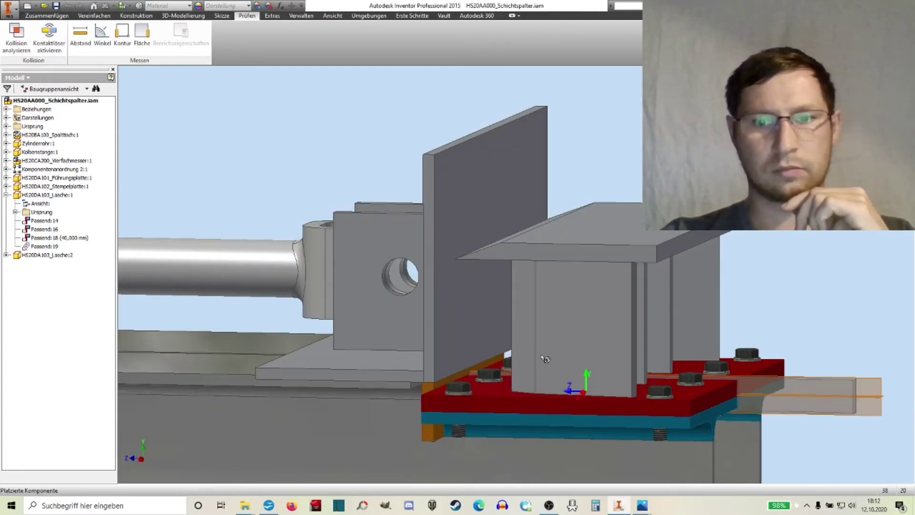
{"action": "scroll", "coordinate": [428, 150], "scroll_direction": "down", "scroll_amount": 3}
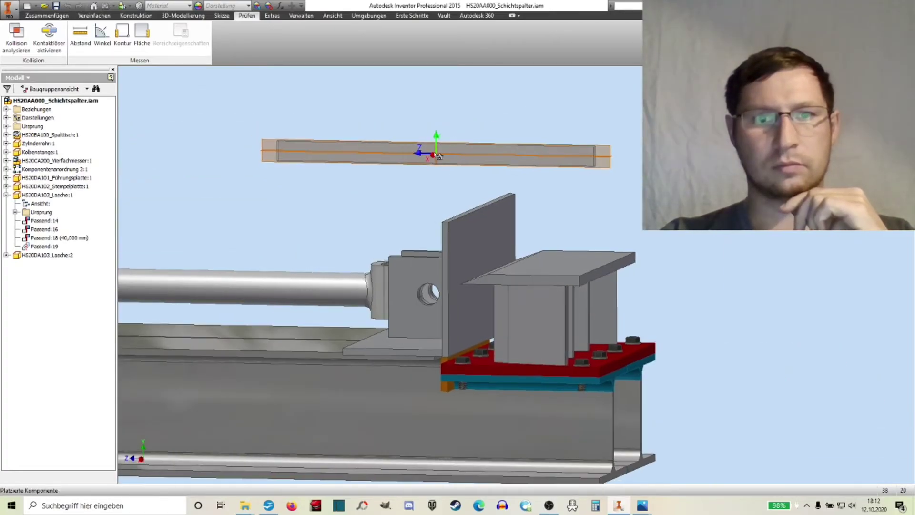
{"action": "left_click", "coordinate": [428, 161]}
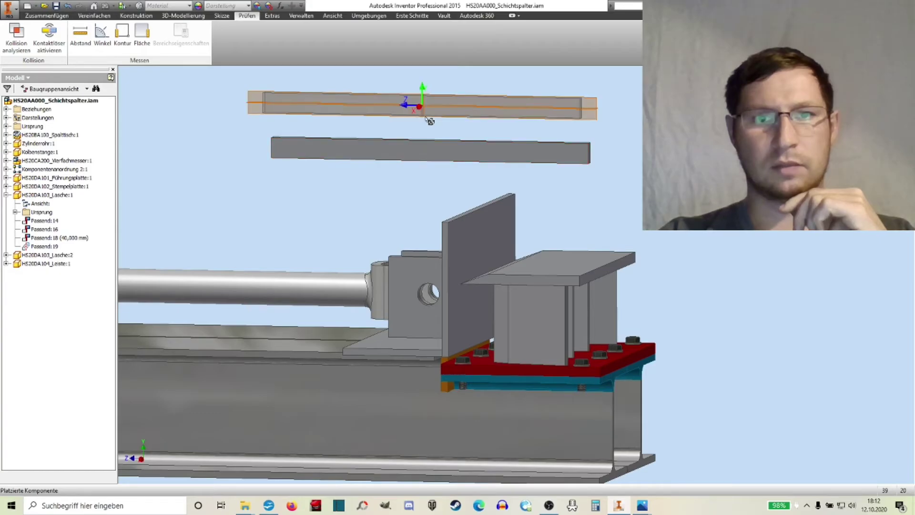
{"action": "left_click", "coordinate": [453, 130]}
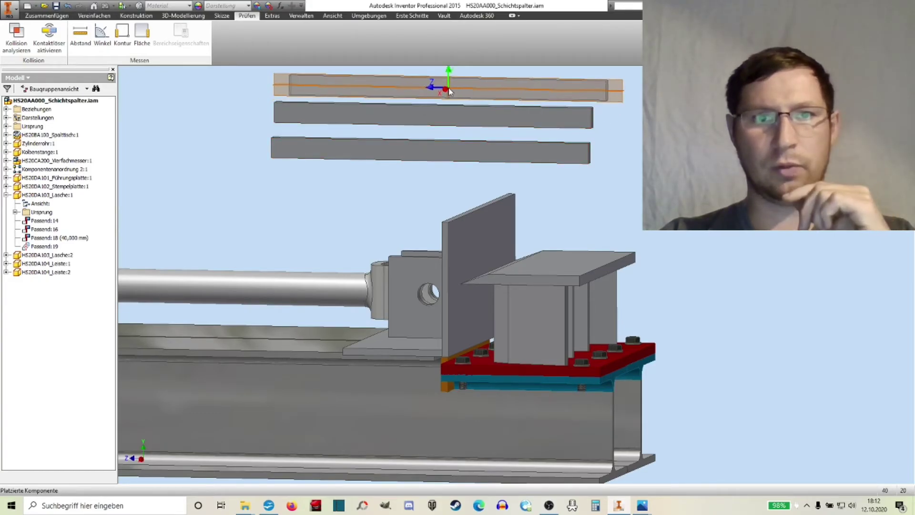
{"action": "right_click", "coordinate": [449, 88]}
{"action": "left_click", "coordinate": [484, 88]}
{"action": "scroll", "coordinate": [467, 217], "scroll_direction": "up", "scroll_amount": 3}
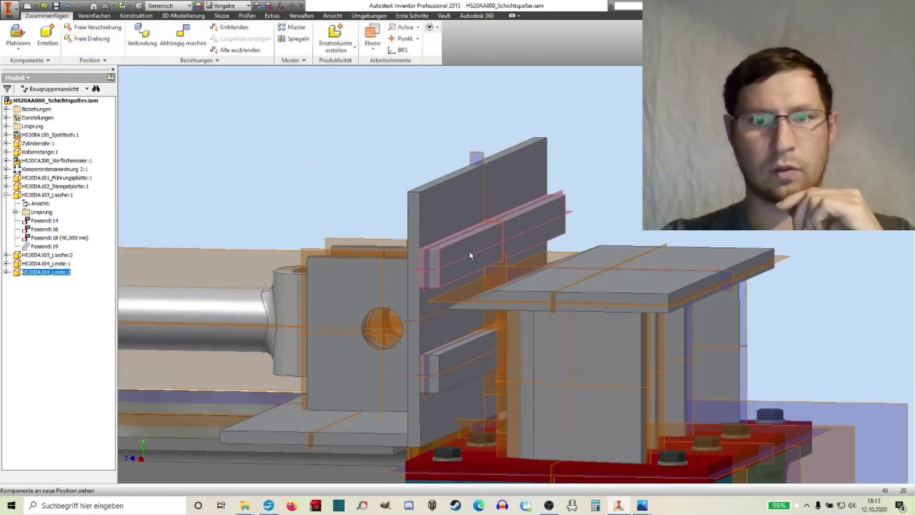
{"action": "middle_click_drag", "start_coordinate": [577, 223], "coordinate": [527, 175]}
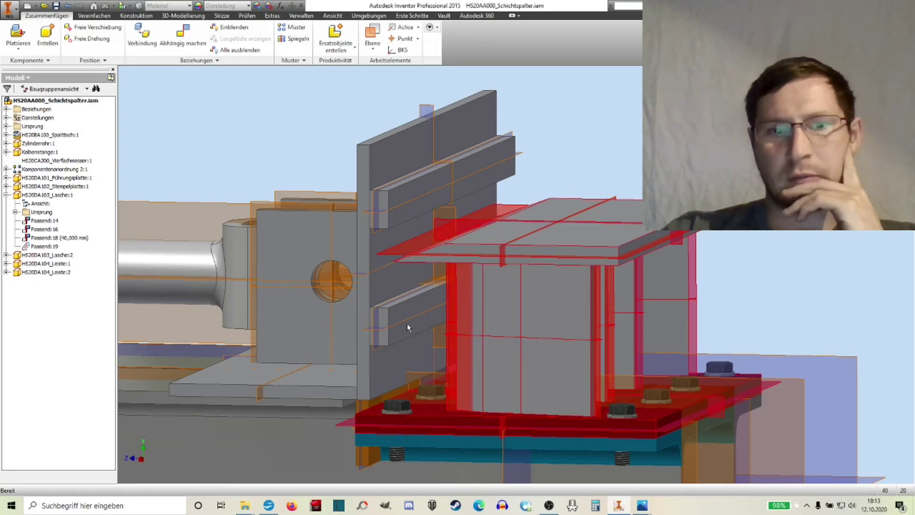
Mate the upper bar to the pusher plate at 50 mm offset and the lower bar at -50 mm
{"action": "left_click", "coordinate": [167, 34]}
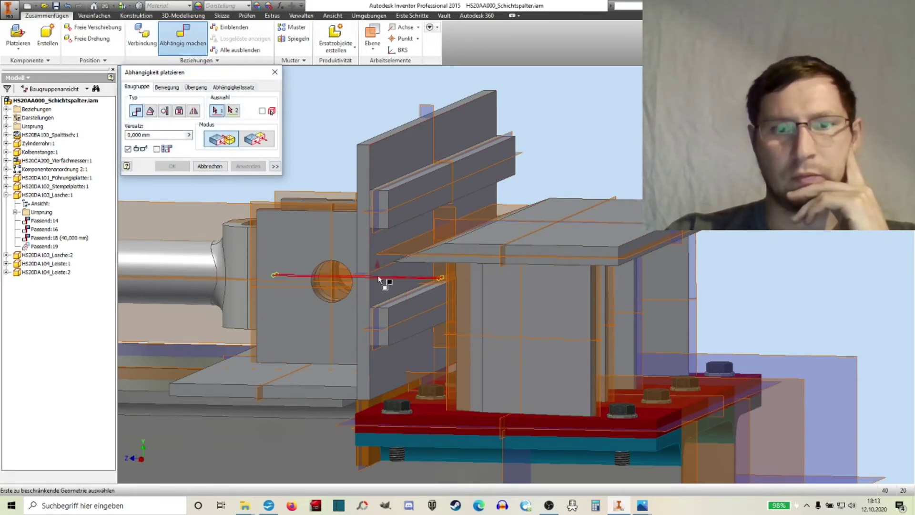
{"action": "left_click", "coordinate": [364, 276]}
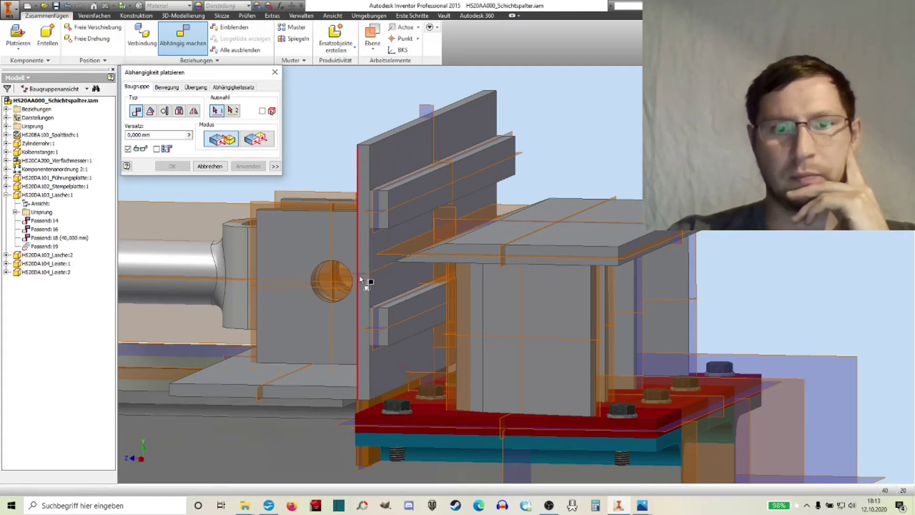
{"action": "left_click", "coordinate": [397, 208]}
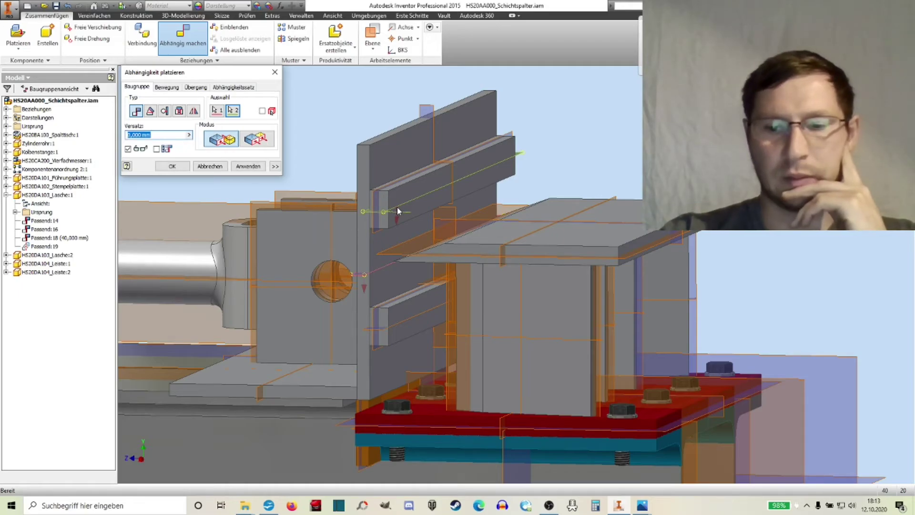
{"action": "type", "text": "50"}
{"action": "key", "text": "Return"}
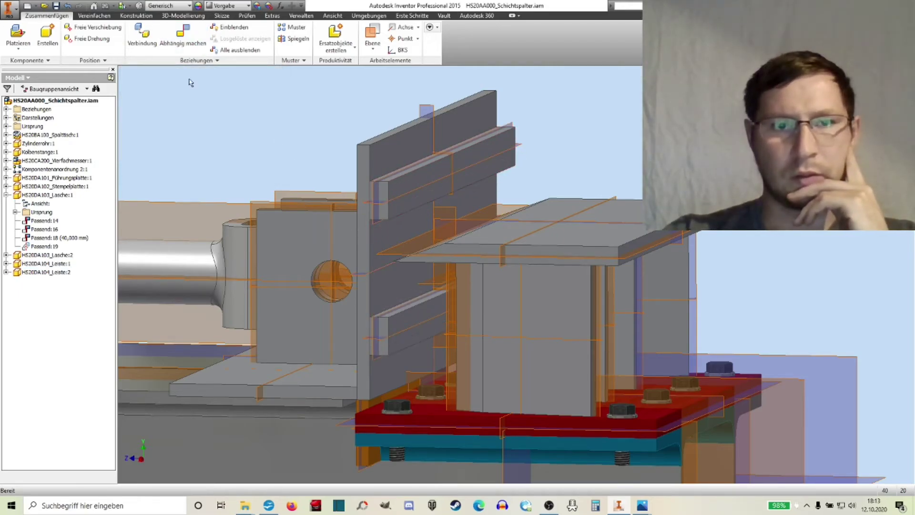
{"action": "left_click", "coordinate": [384, 270]}
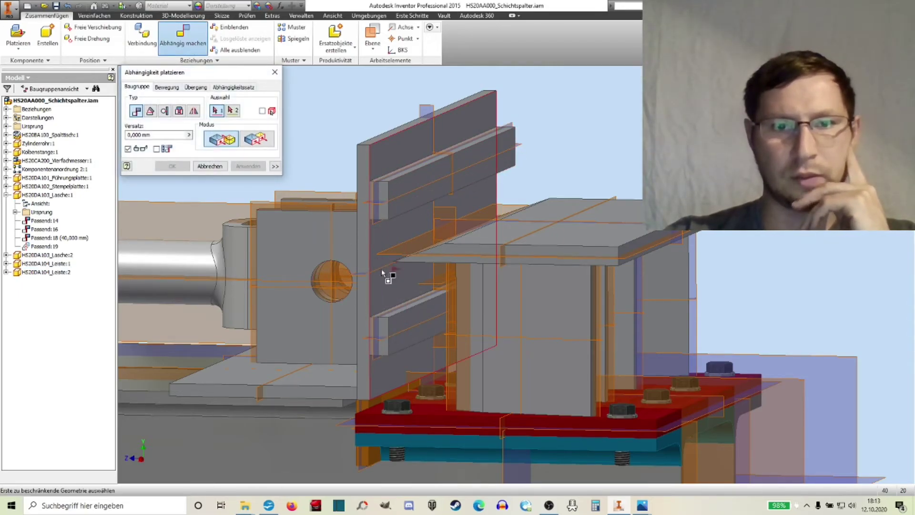
{"action": "left_click", "coordinate": [400, 201]}
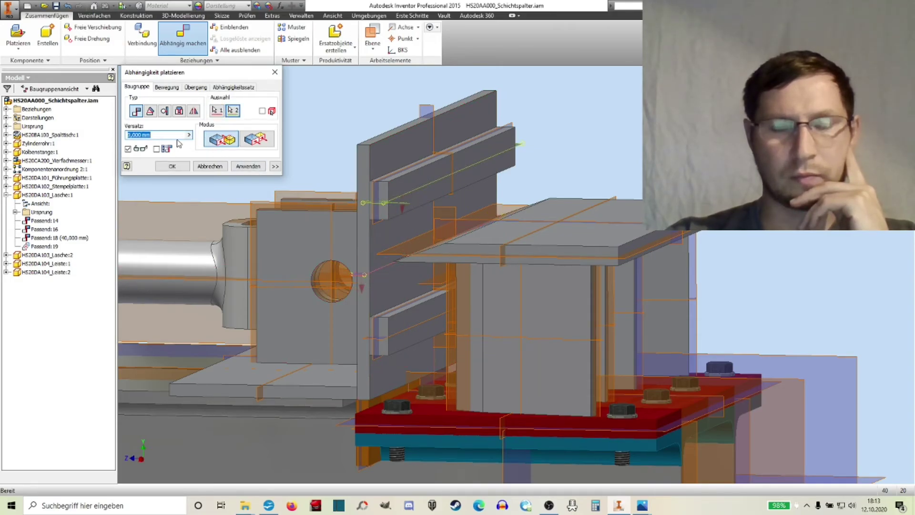
{"action": "key", "text": "BackSpace"}
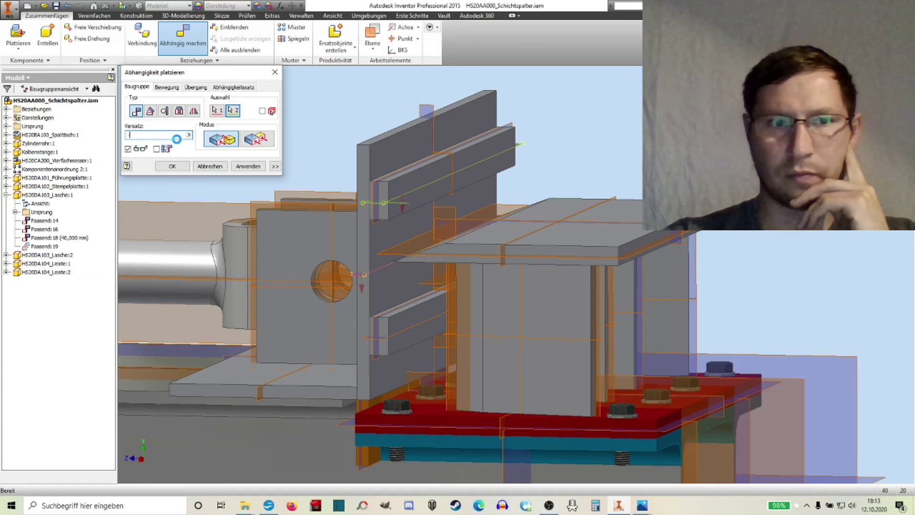
{"action": "type", "text": "-50"}
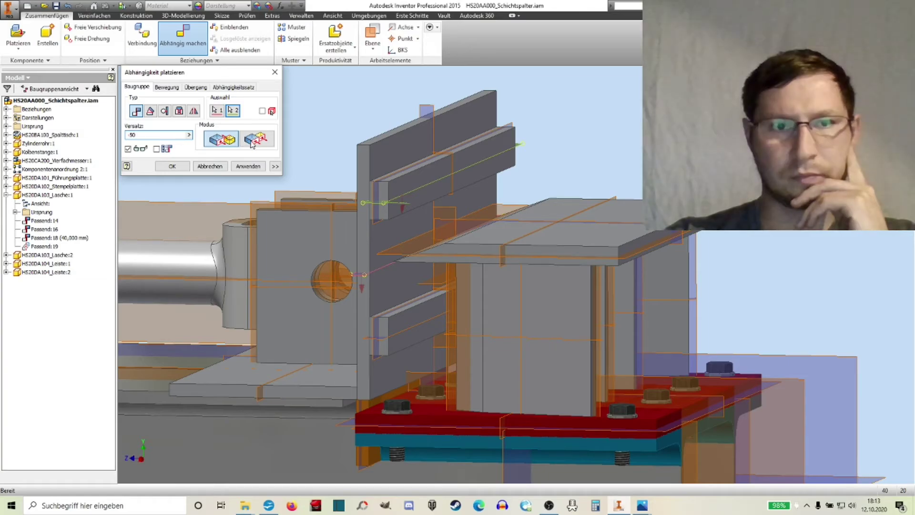
{"action": "left_click", "coordinate": [248, 166]}
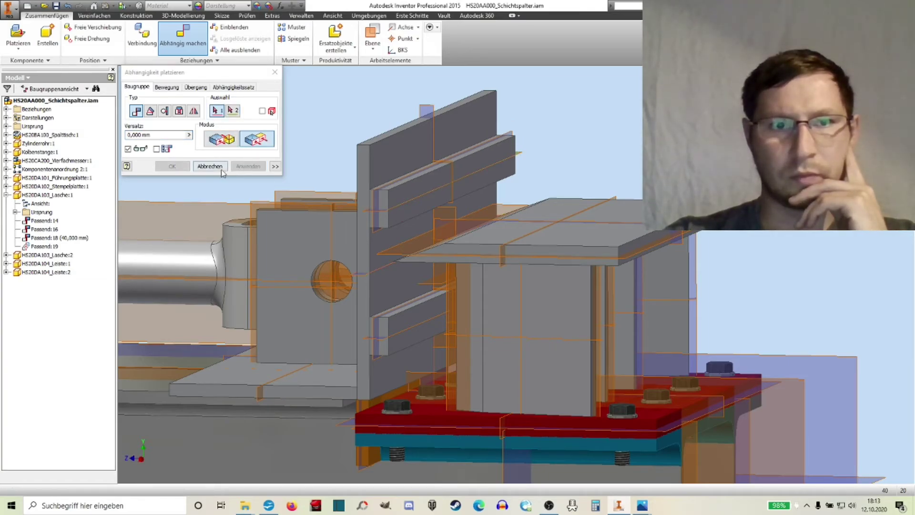
{"action": "left_click", "coordinate": [209, 167]}
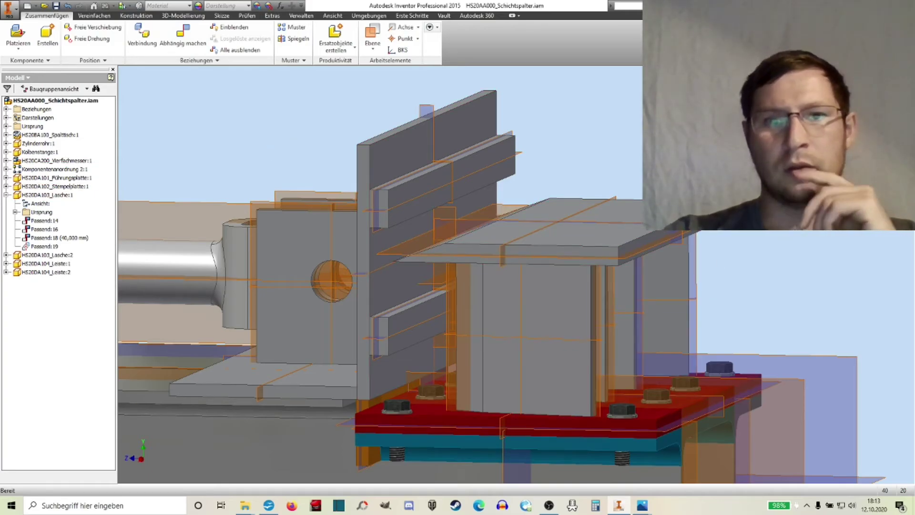
Zoom into the joint from the side and turn off sketch and work feature visibility
{"action": "key", "text": "F5"}
{"action": "scroll", "coordinate": [689, 285], "scroll_direction": "up", "scroll_amount": 5}
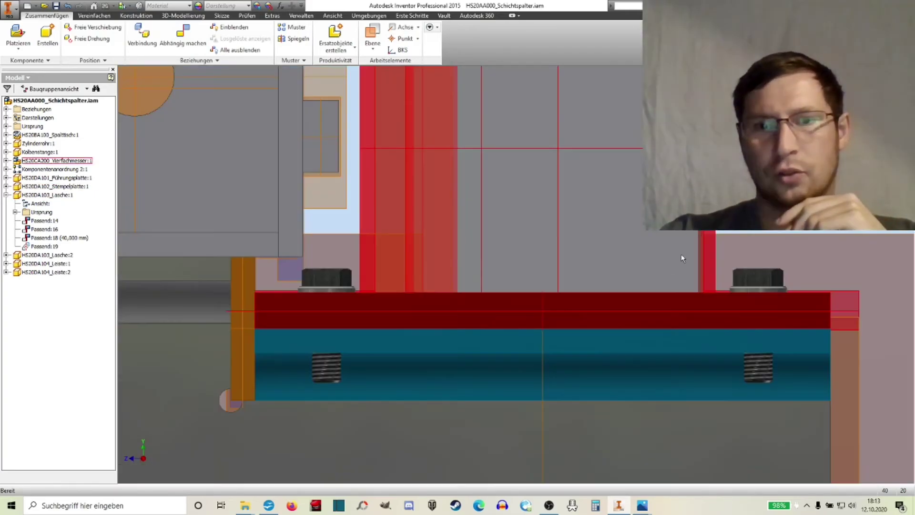
{"action": "scroll", "coordinate": [681, 256], "scroll_direction": "down", "scroll_amount": 2}
{"action": "scroll", "coordinate": [630, 343], "scroll_direction": "down", "scroll_amount": 1}
{"action": "scroll", "coordinate": [480, 227], "scroll_direction": "up", "scroll_amount": 3}
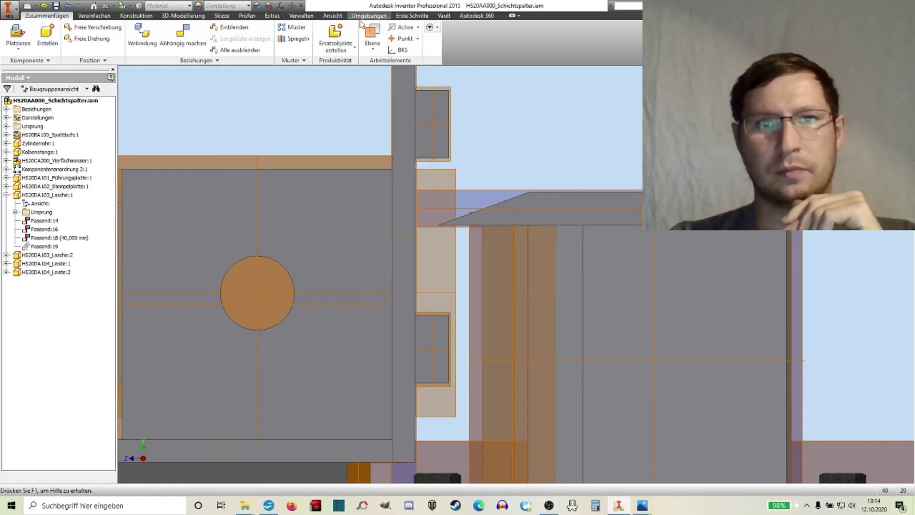
{"action": "left_click", "coordinate": [333, 16]}
{"action": "left_click", "coordinate": [19, 41]}
{"action": "left_click", "coordinate": [29, 66]}
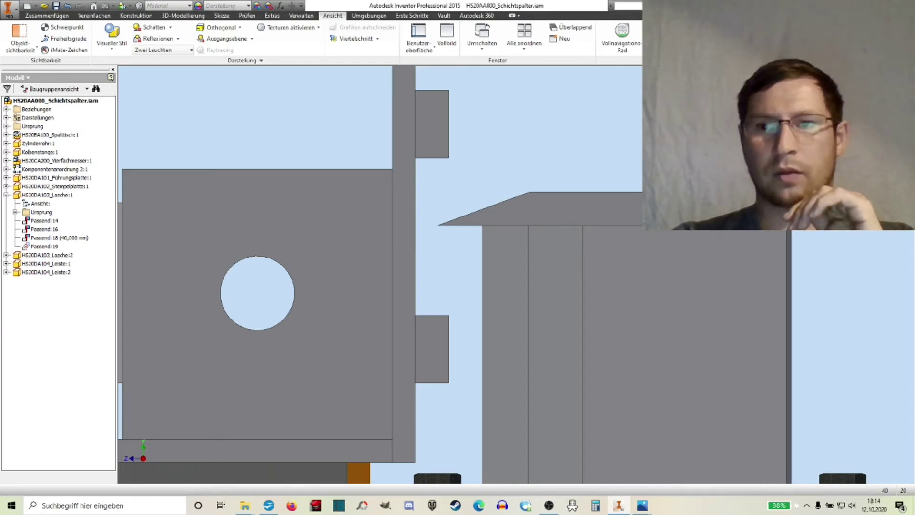
Orbit the assembly into an isometric view
{"action": "key", "text": "F4"}
{"action": "scroll", "coordinate": [478, 286], "scroll_direction": "down", "scroll_amount": 1}
{"action": "scroll", "coordinate": [481, 286], "scroll_direction": "down", "scroll_amount": 2}
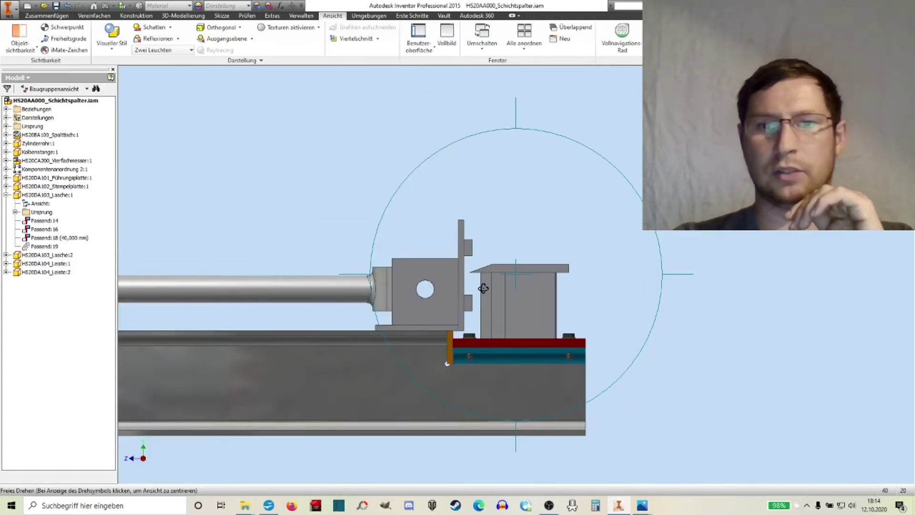
{"action": "scroll", "coordinate": [479, 299], "scroll_direction": "down", "scroll_amount": 1}
{"action": "scroll", "coordinate": [479, 300], "scroll_direction": "down", "scroll_amount": 3}
{"action": "mouse_move", "coordinate": [552, 288]}
{"action": "left_mouse_down"}
{"action": "mouse_move", "coordinate": [578, 288]}
{"action": "mouse_move", "coordinate": [592, 323]}
{"action": "mouse_move", "coordinate": [574, 275]}
{"action": "left_mouse_up"}
{"action": "right_click", "coordinate": [574, 276]}
{"action": "left_click", "coordinate": [580, 221]}
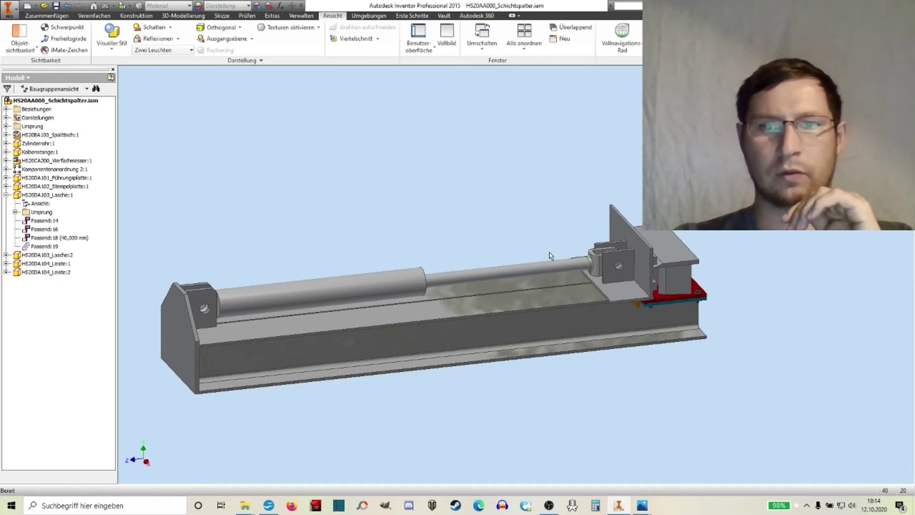
Change the piston rod's Passend:4 mate offset from 645 mm to 45 mm
{"action": "left_click", "coordinate": [629, 233]}
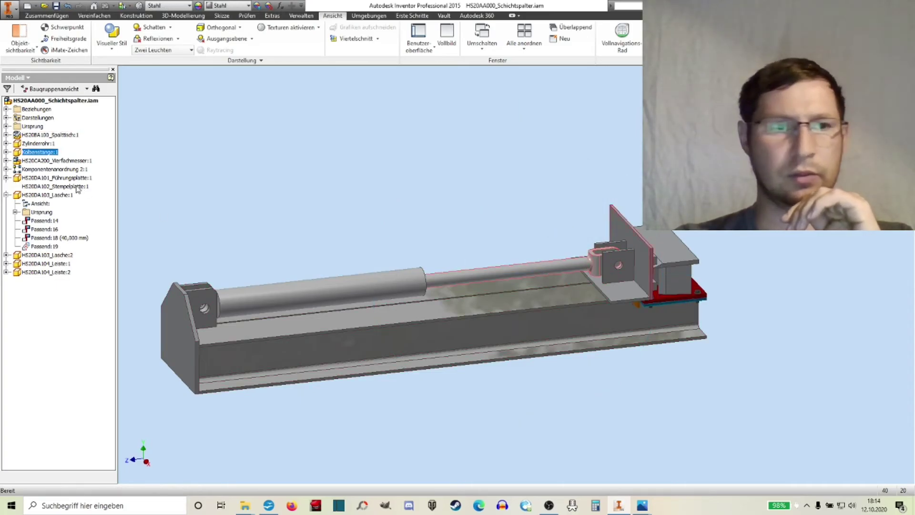
{"action": "left_click", "coordinate": [6, 151]}
{"action": "left_click", "coordinate": [56, 187]}
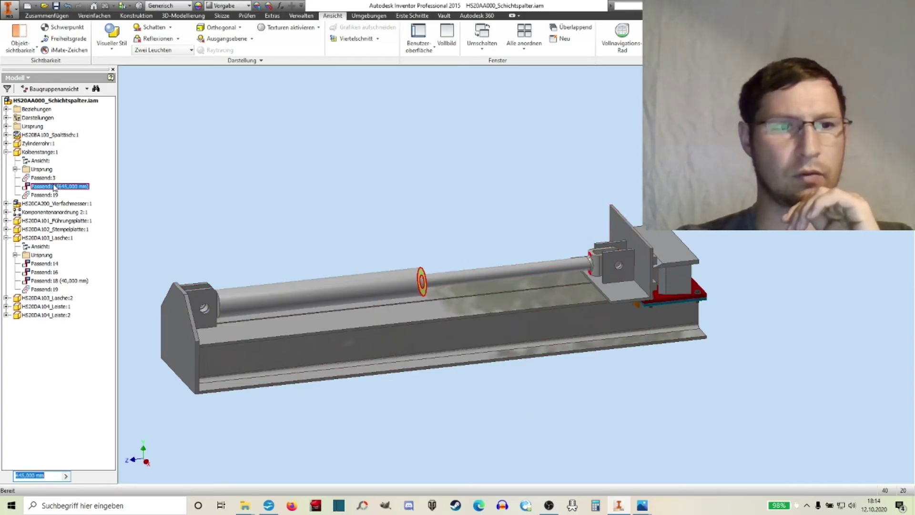
{"action": "type", "text": "45"}
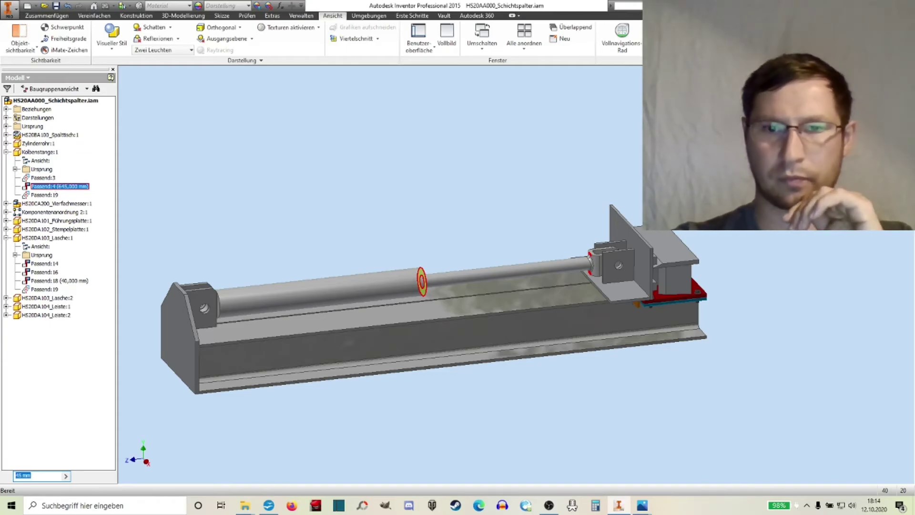
{"action": "key", "text": "Return"}
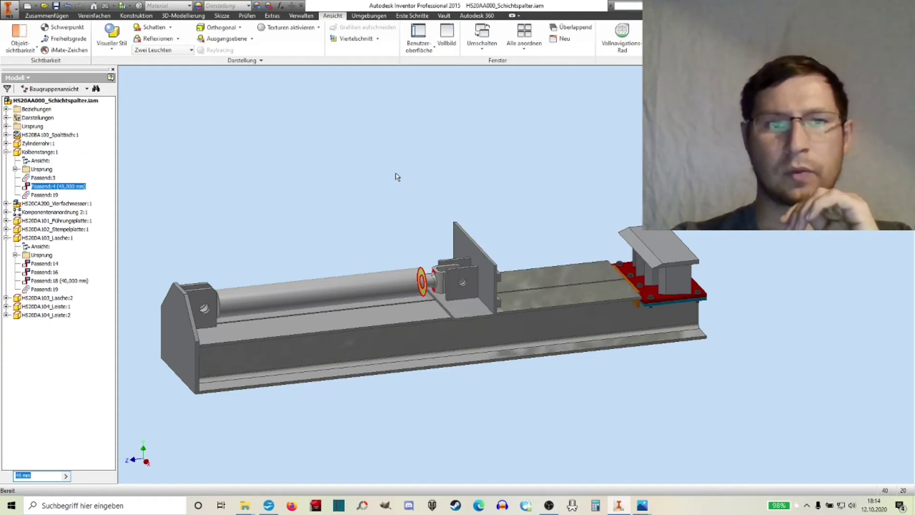
{"action": "scroll", "coordinate": [492, 224], "scroll_direction": "up", "scroll_amount": 3}
{"action": "scroll", "coordinate": [497, 225], "scroll_direction": "up", "scroll_amount": 2}
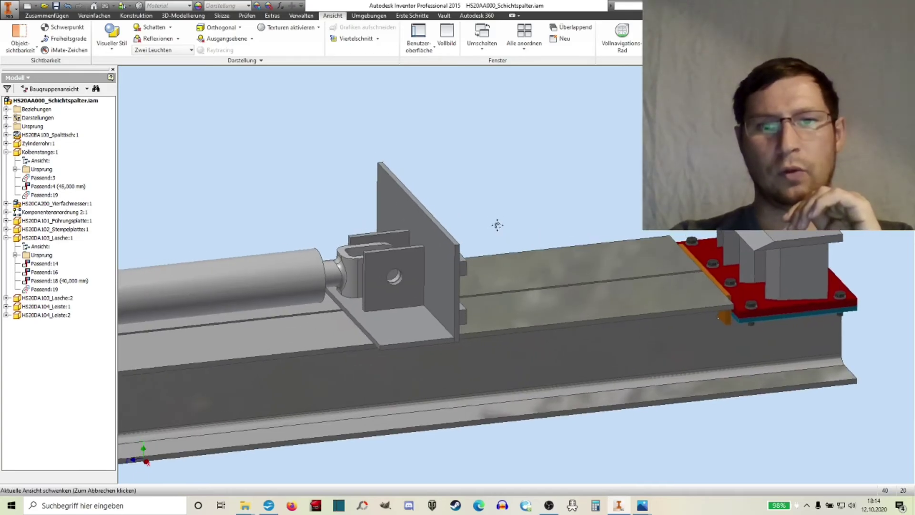
Edit Lasche:2 and add a 20 mm chamfer to its top-left edge
{"action": "double_click", "coordinate": [375, 270]}
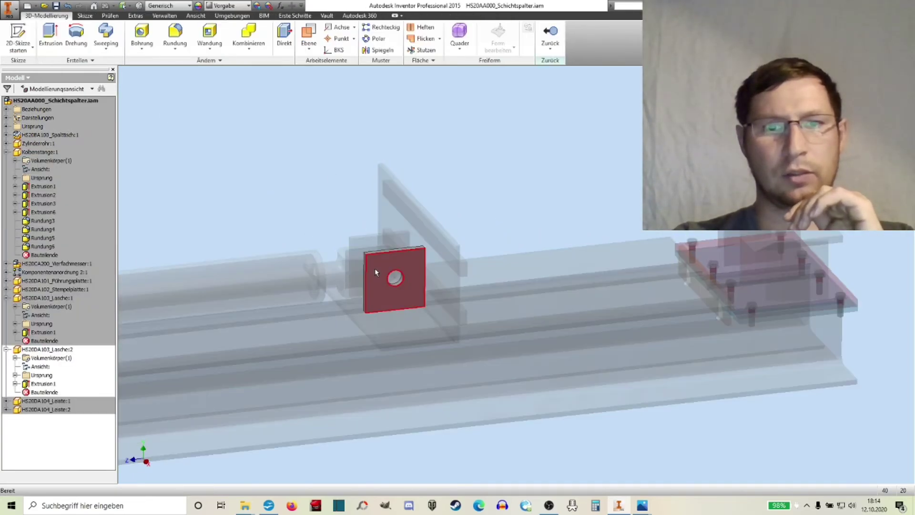
{"action": "left_click", "coordinate": [175, 49]}
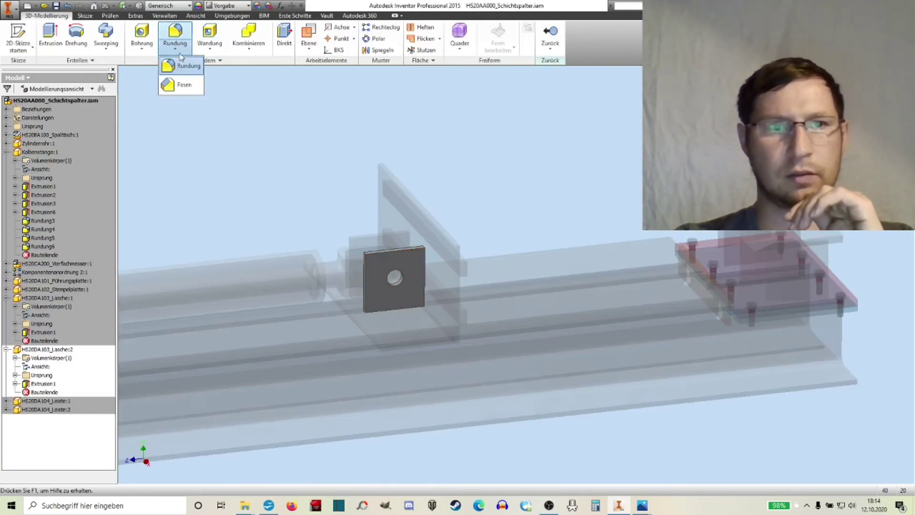
{"action": "left_click", "coordinate": [173, 85]}
{"action": "scroll", "coordinate": [371, 267], "scroll_direction": "down", "scroll_amount": 5}
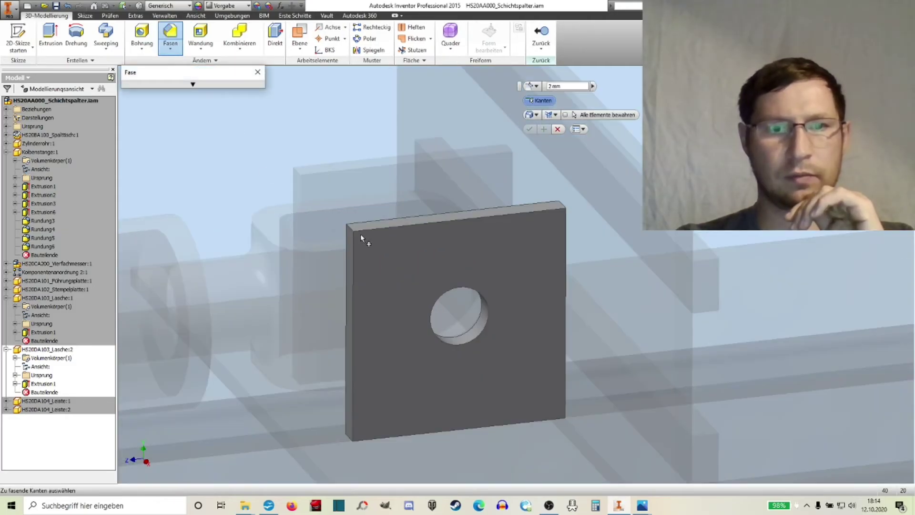
{"action": "left_click", "coordinate": [351, 228]}
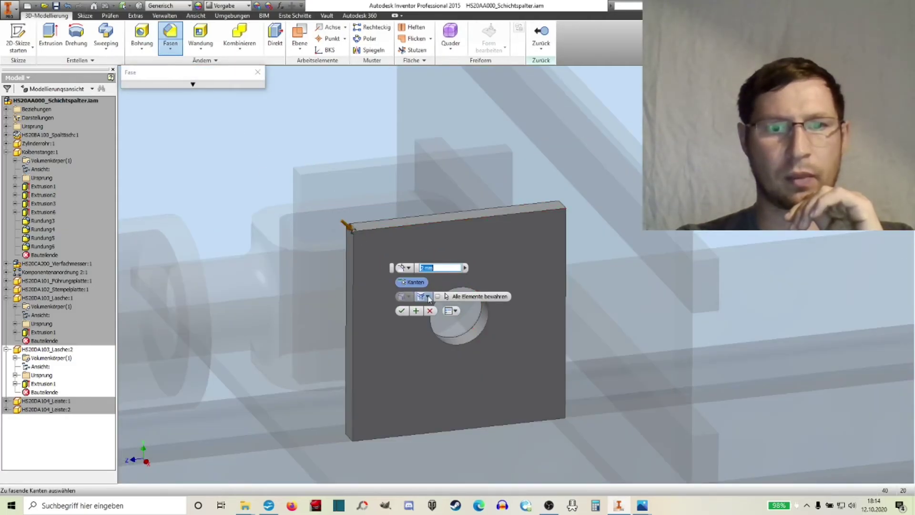
{"action": "type", "text": "20"}
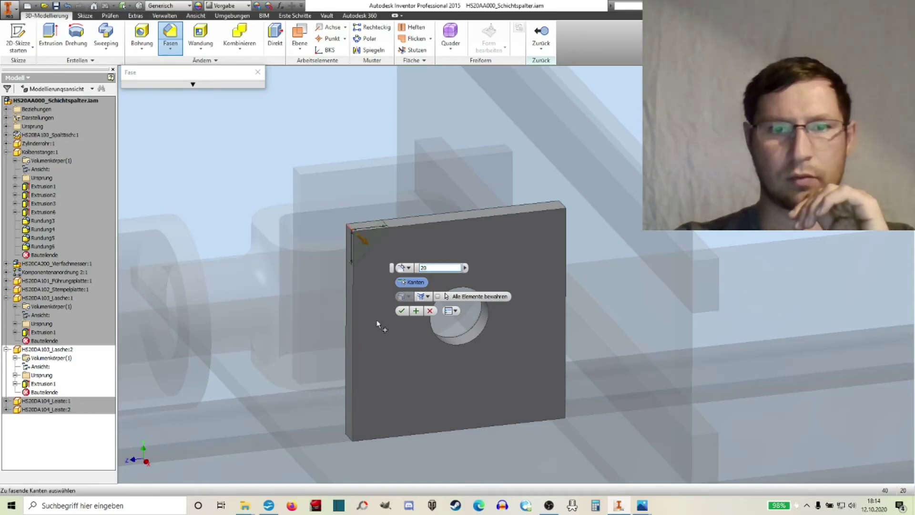
{"action": "left_click", "coordinate": [400, 312]}
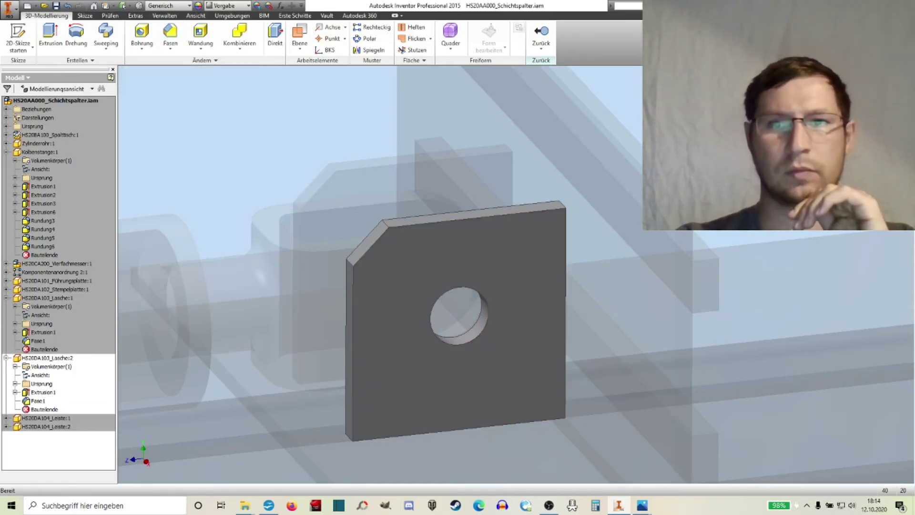
{"action": "right_click", "coordinate": [644, 228]}
{"action": "left_click", "coordinate": [667, 233]}
Briefly check the screen recorder window, then return to the Inventor assembly
{"action": "scroll", "coordinate": [471, 208], "scroll_direction": "down", "scroll_amount": 5}
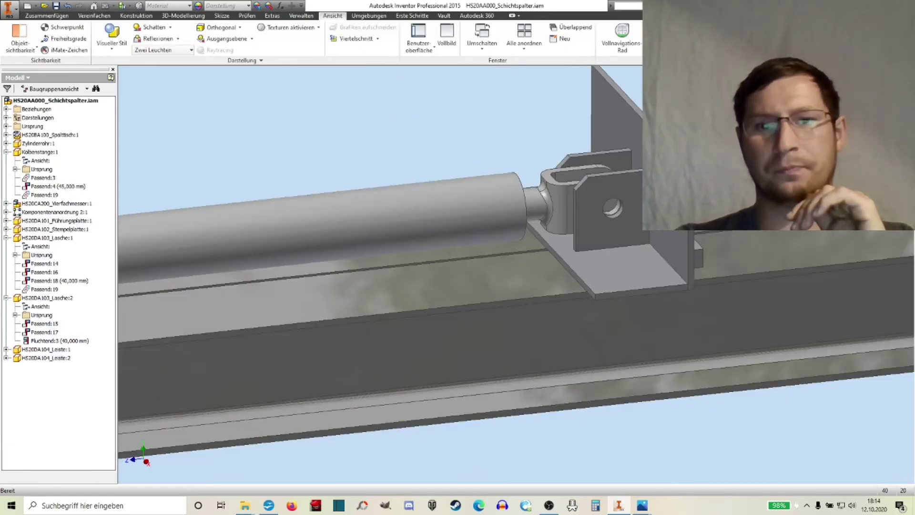
{"action": "scroll", "coordinate": [471, 208], "scroll_direction": "up", "scroll_amount": 2}
{"action": "scroll", "coordinate": [494, 160], "scroll_direction": "down", "scroll_amount": 3}
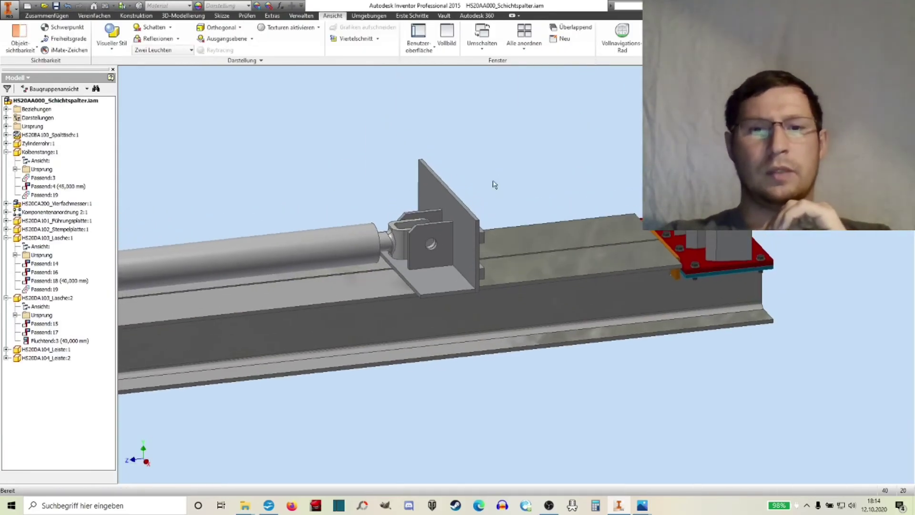
{"action": "left_click", "coordinate": [550, 505]}
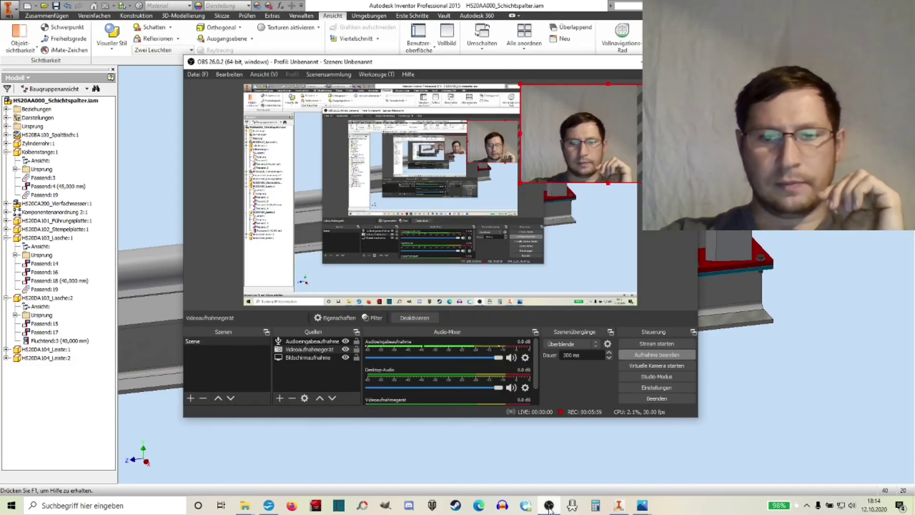
{"action": "left_click", "coordinate": [566, 450]}
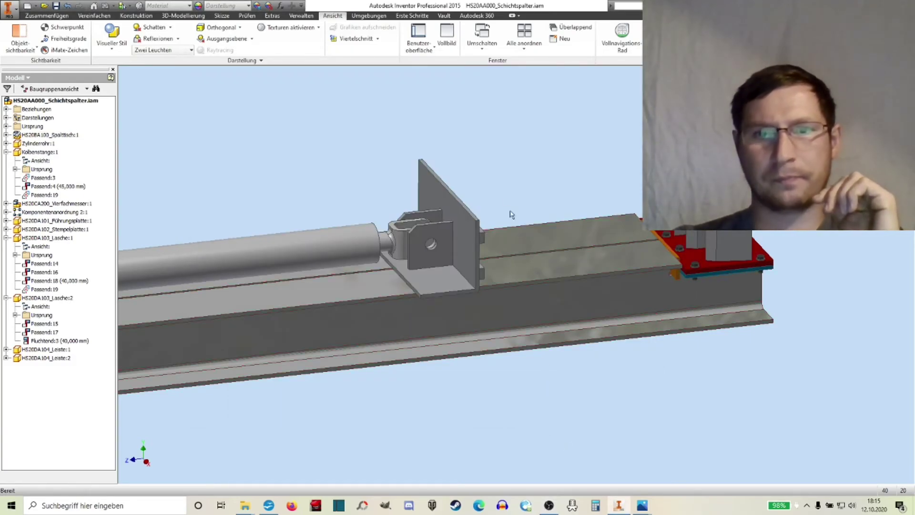
Pan and orbit toward the red end plate and wedge, then show the photo window previews
{"action": "middle_click_drag", "start_coordinate": [488, 196], "coordinate": [397, 227]}
{"action": "scroll", "coordinate": [396, 232], "scroll_direction": "down", "scroll_amount": 2}
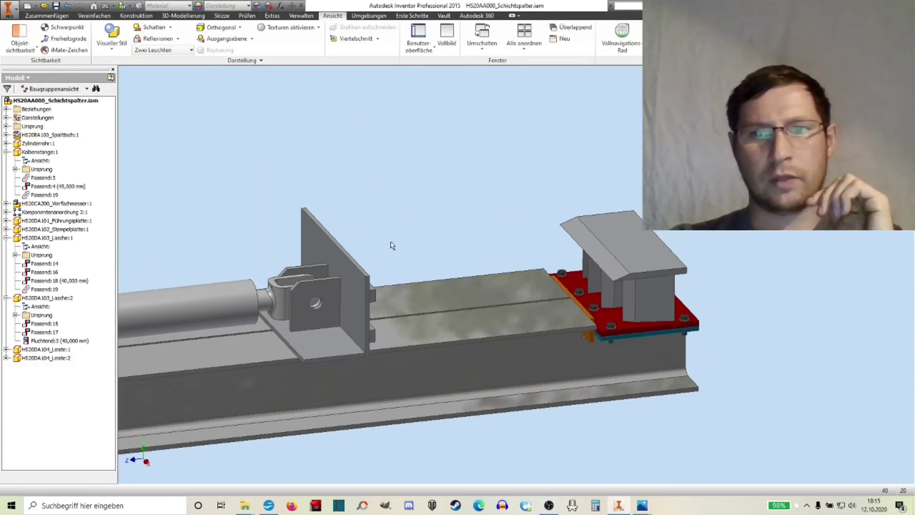
{"action": "middle_click_drag", "start_coordinate": [466, 228], "coordinate": [480, 225]}
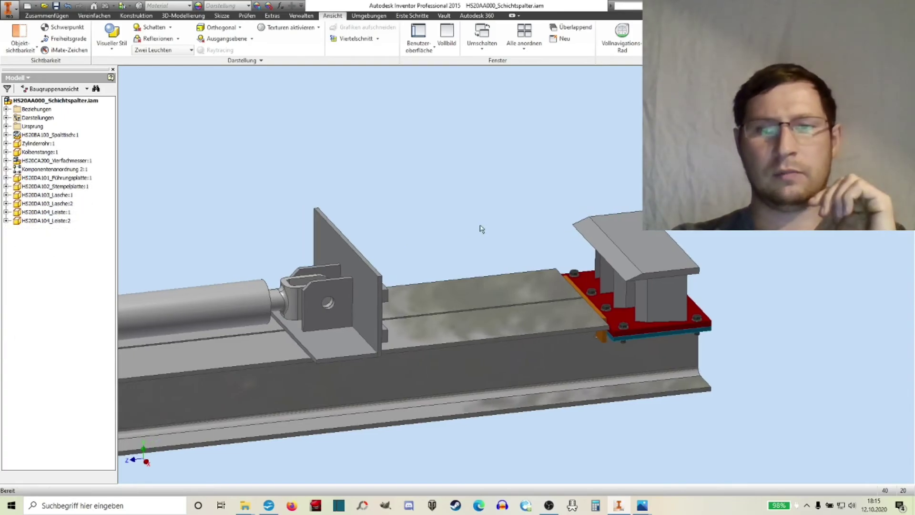
{"action": "middle_click_drag", "start_coordinate": [540, 232], "coordinate": [515, 227]}
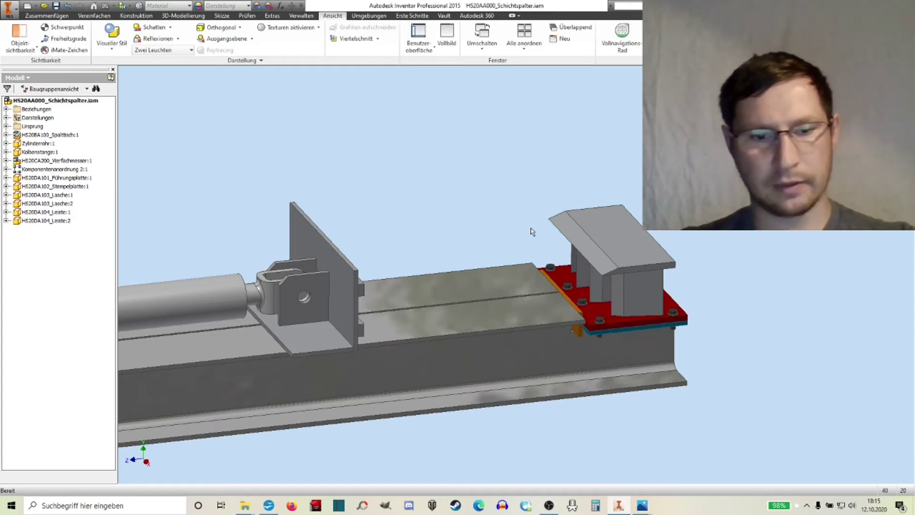
{"action": "middle_click_drag", "start_coordinate": [560, 250], "coordinate": [608, 328], "text": "shift"}
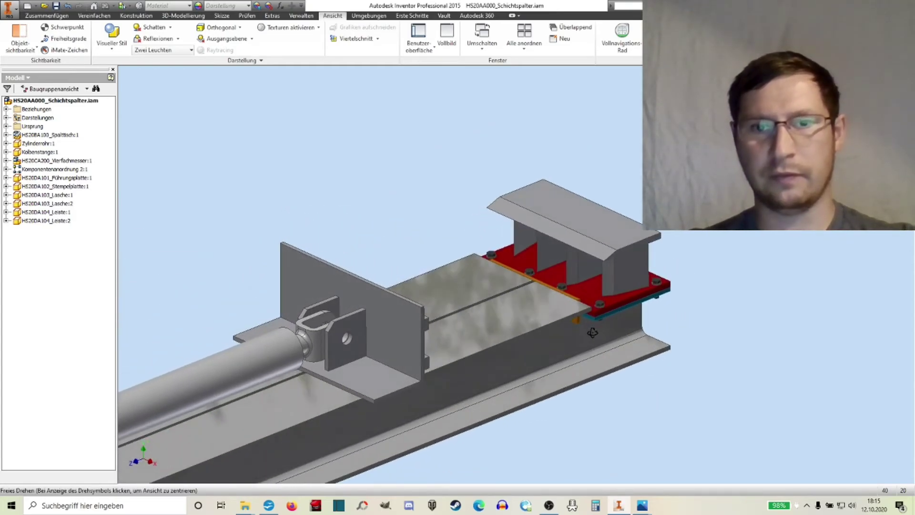
{"action": "scroll", "coordinate": [630, 205], "scroll_direction": "up", "scroll_amount": 3}
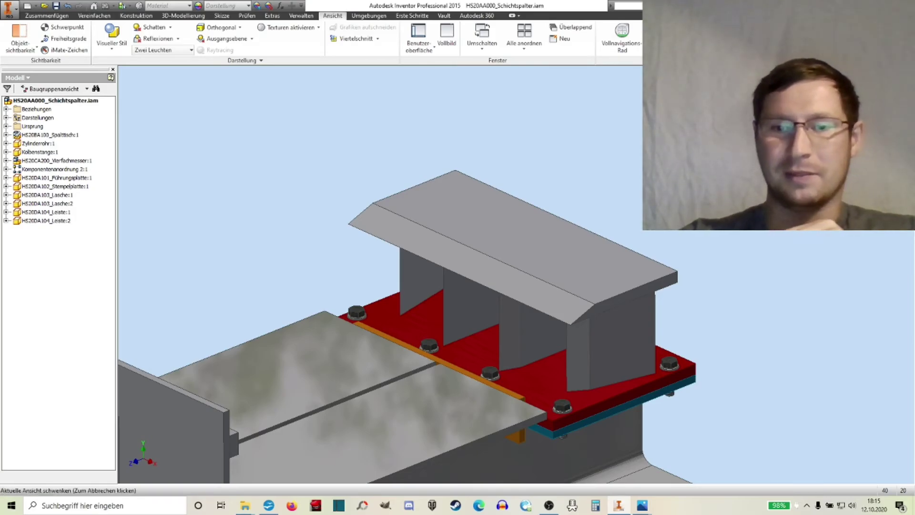
{"action": "left_click", "coordinate": [645, 507]}
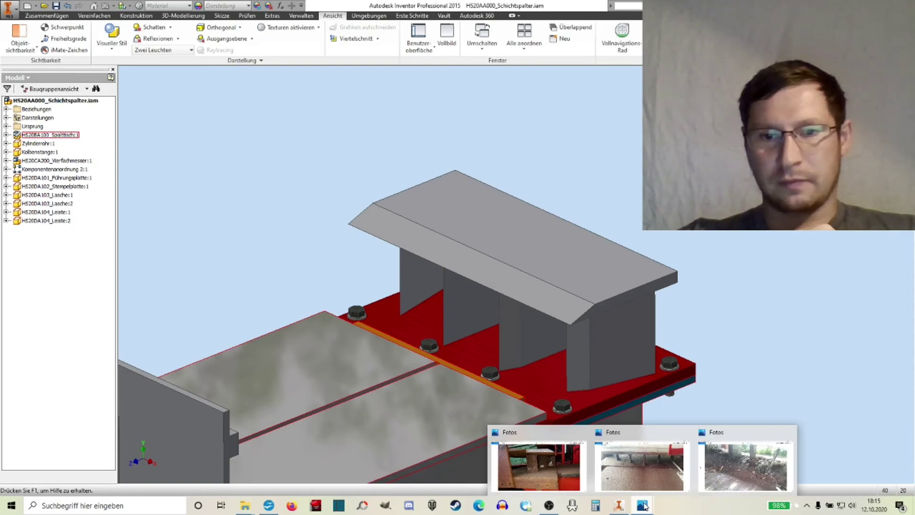
Open the real-machine photo and flip between the ribbed plate, wedge-block and folding-rule shots
{"action": "left_click", "coordinate": [633, 473]}
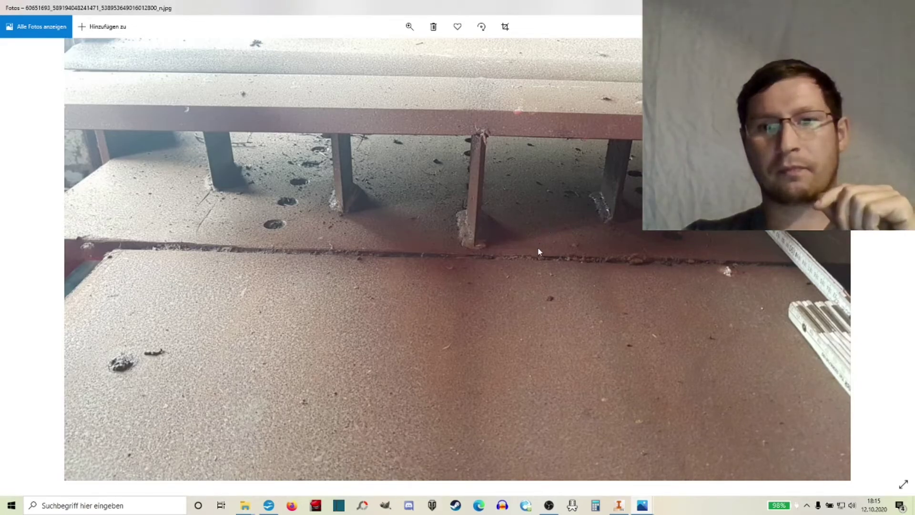
{"action": "key", "text": "Right"}
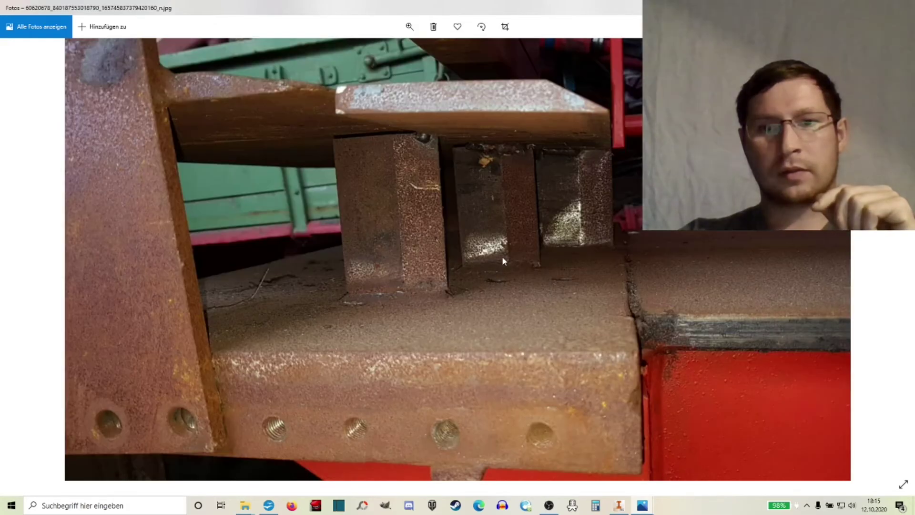
{"action": "key", "text": "Left"}
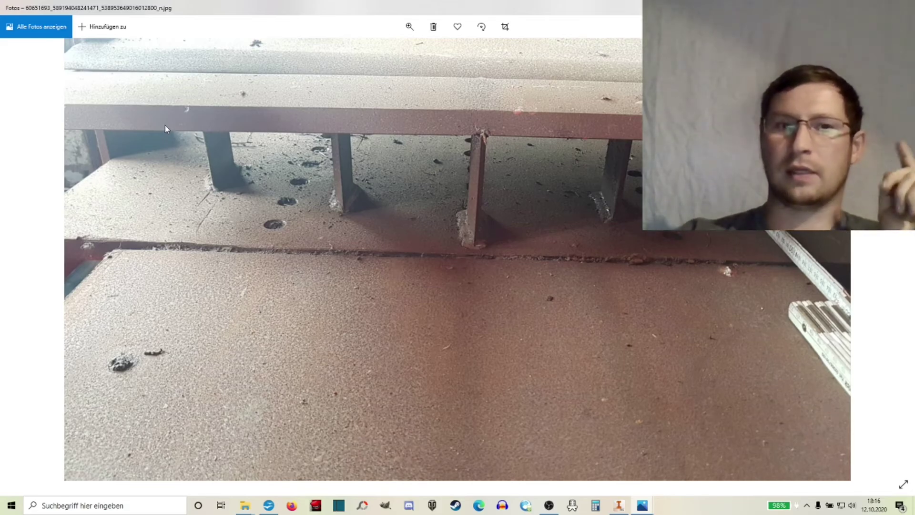
{"action": "key", "text": "Right"}
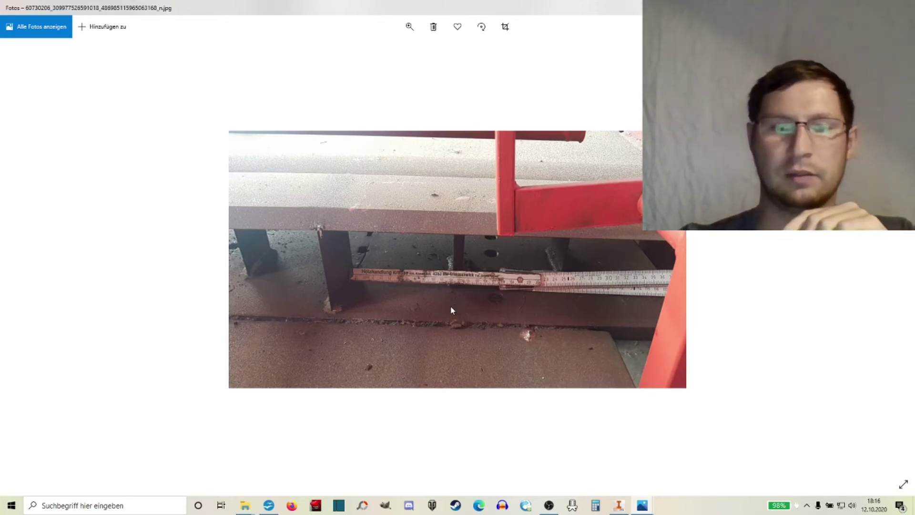
{"action": "key", "text": "Right"}
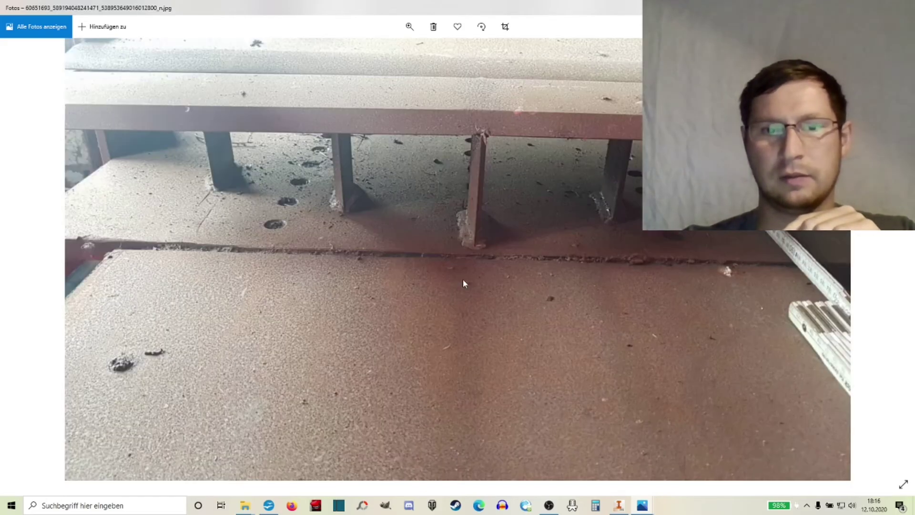
Advance to the close-up photo of the rusty wedge blocks
{"action": "key", "text": "Right"}
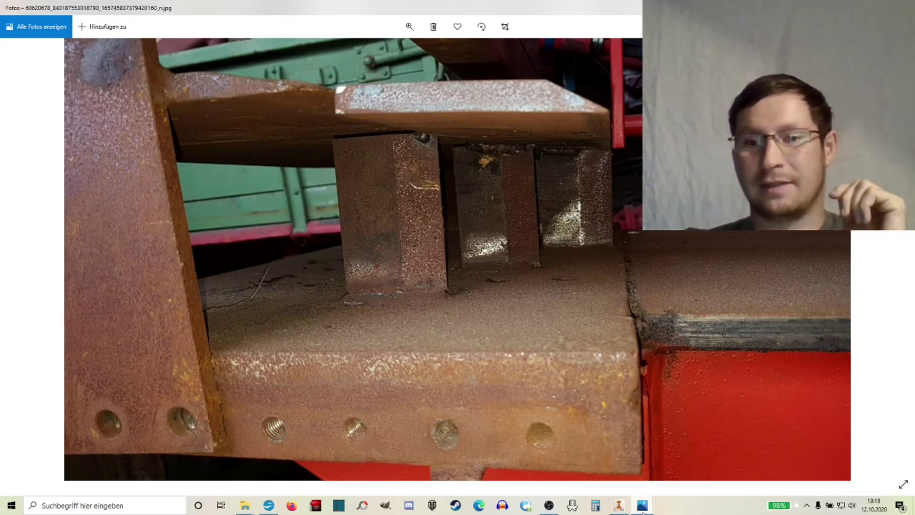
{"action": "mouse_move", "coordinate": [642, 505]}
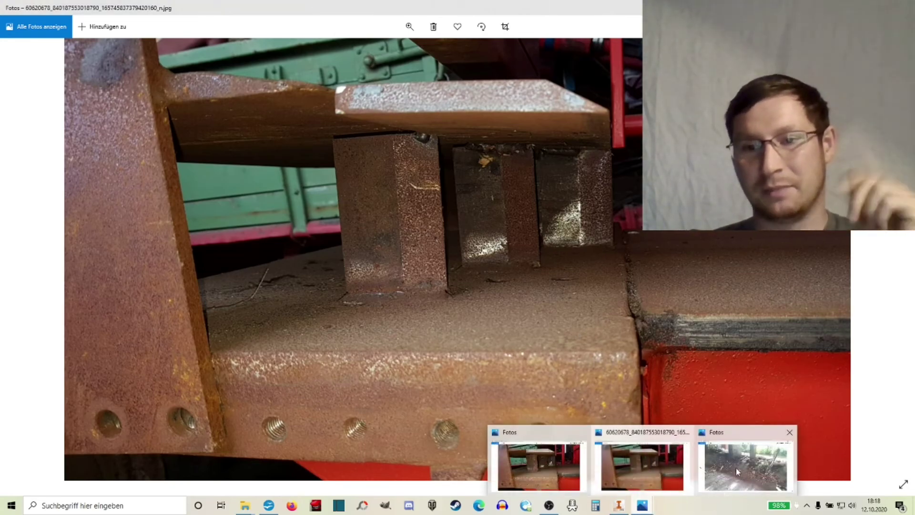
View the photo of the debris-covered plate with the chisel, then close Photos to return to Inventor
{"action": "left_click", "coordinate": [736, 467]}
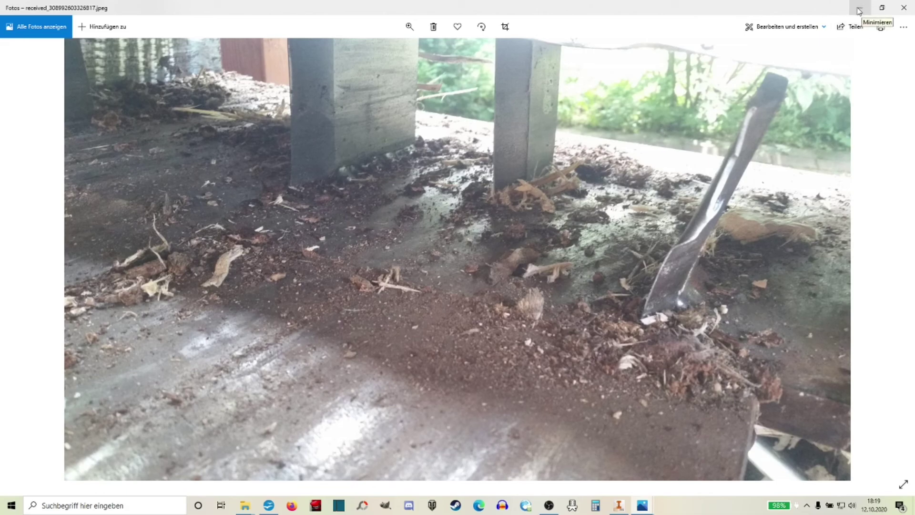
{"action": "left_click", "coordinate": [904, 7]}
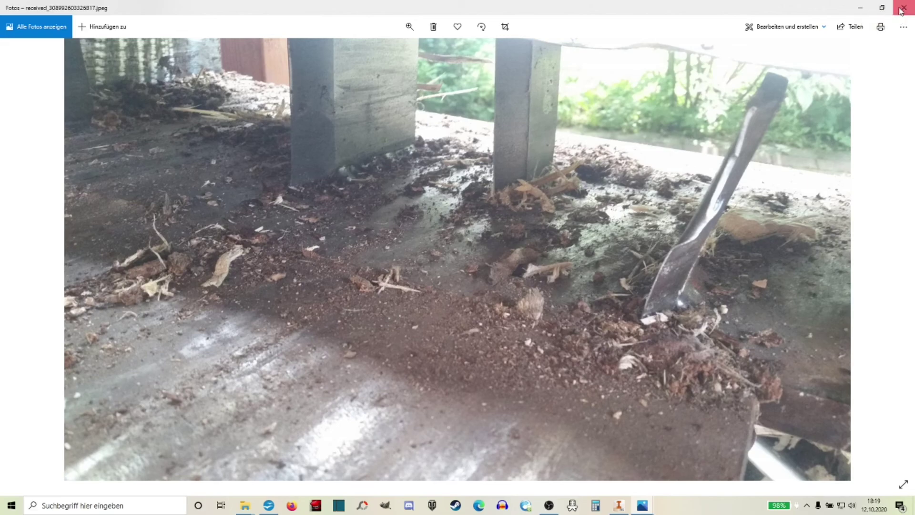